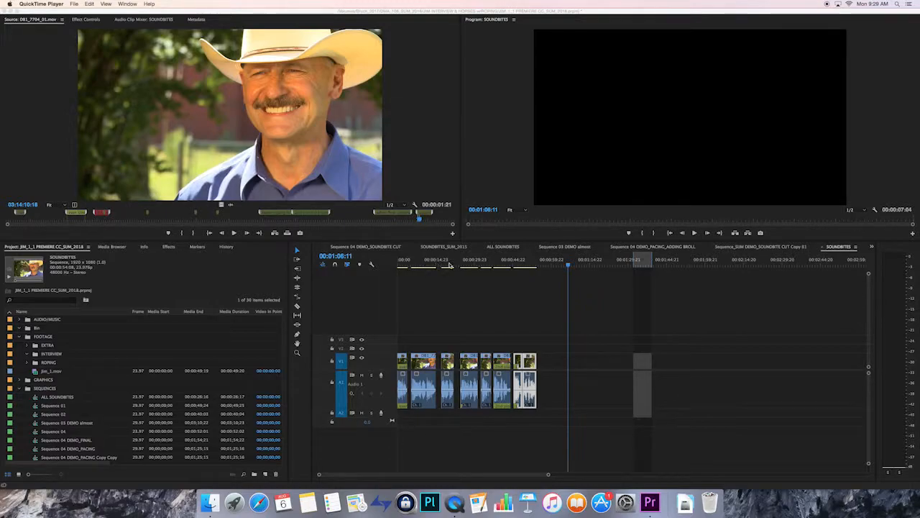
# Play the opening soundbite of the SOUNDBITES sequence from the start of the timeline.
pyautogui.click(419, 264)
pyautogui.click(402, 265)
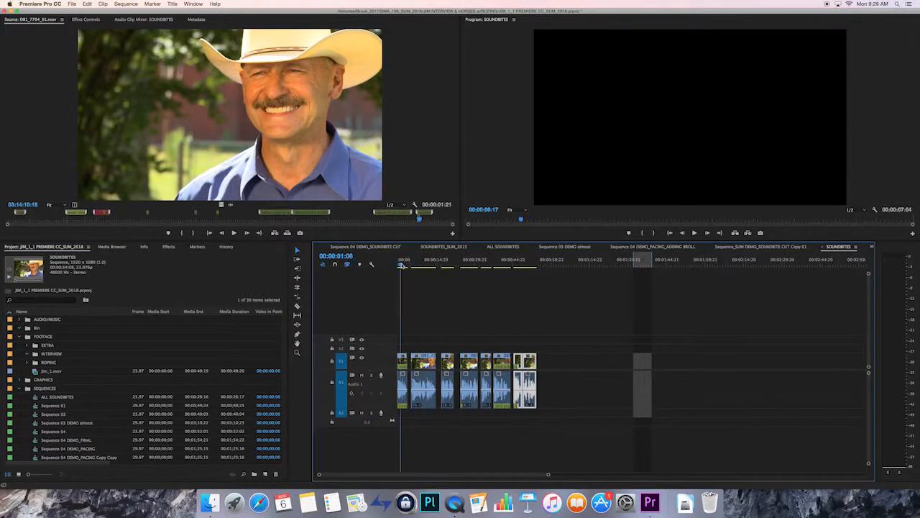
pyautogui.moveTo(402, 265); pyautogui.dragTo(388, 267)
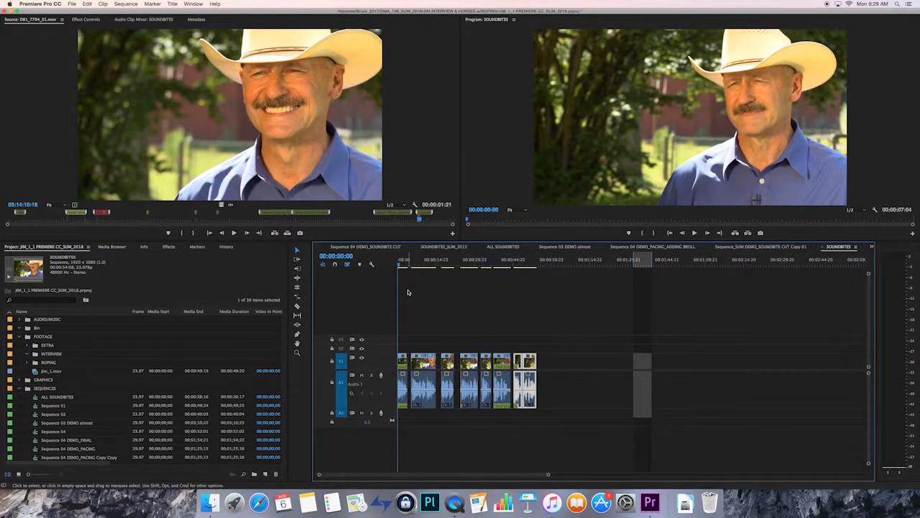
pyautogui.press('\\')
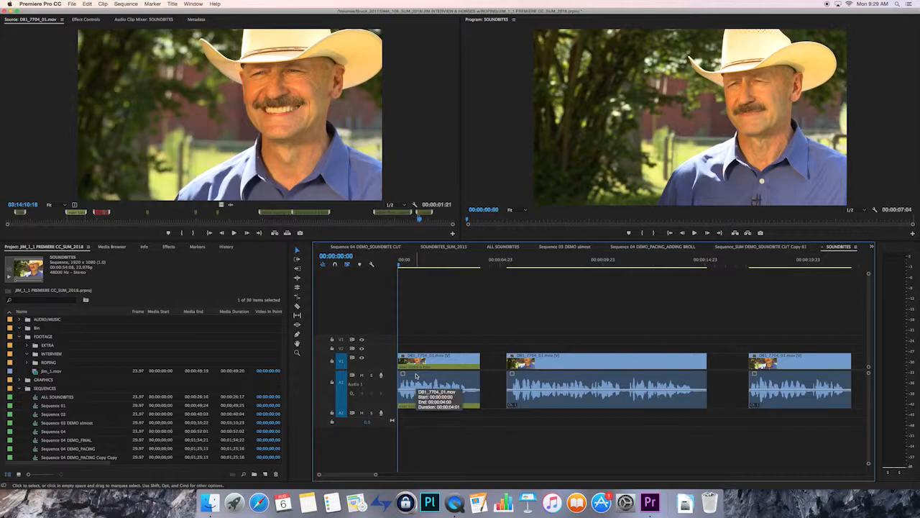
pyautogui.press('space')
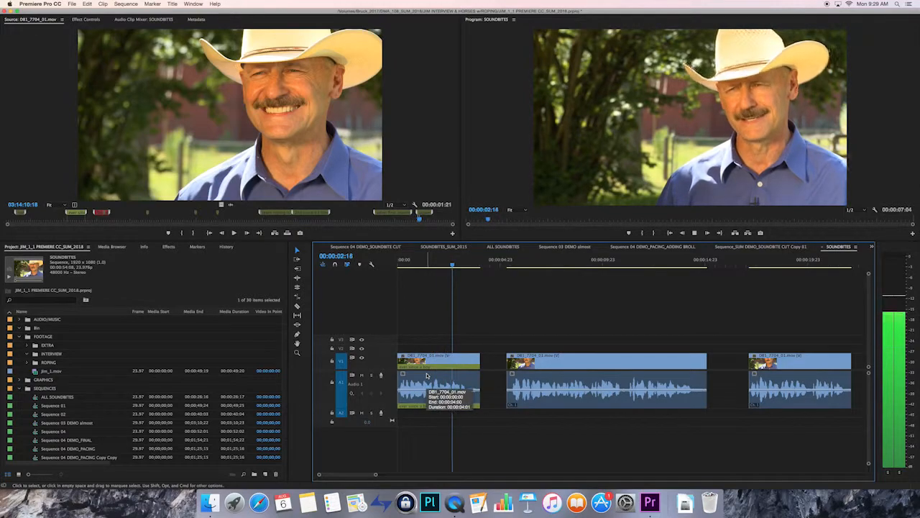
pyautogui.press('space')
# Shift all the soundbite clips about 8 seconds later in the timeline, leaving a gap at the start of the sequence.
pyautogui.press('-')
pyautogui.press('-')
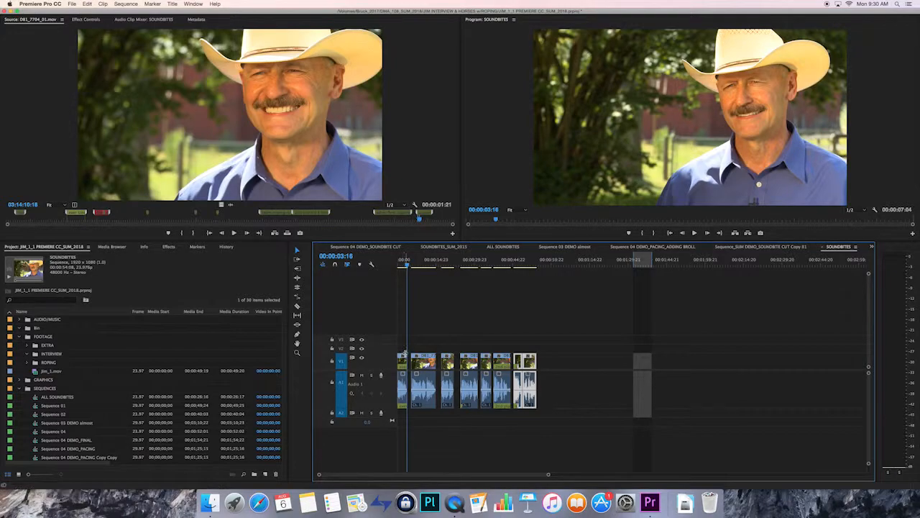
pyautogui.click(297, 249)
pyautogui.moveTo(402, 361); pyautogui.dragTo(416, 365)
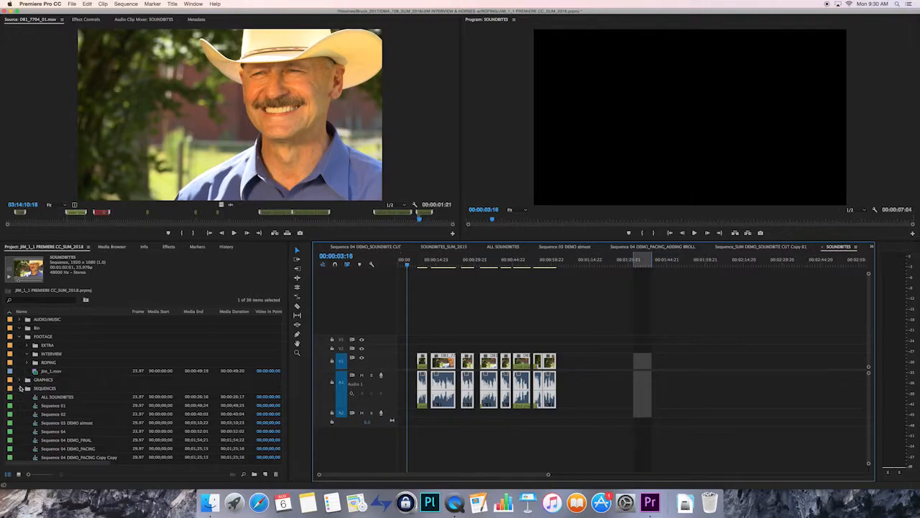
# Open the EXTRA bin from the FOOTAGE folder separately and dock it in the project panel group.
pyautogui.click(27, 345)
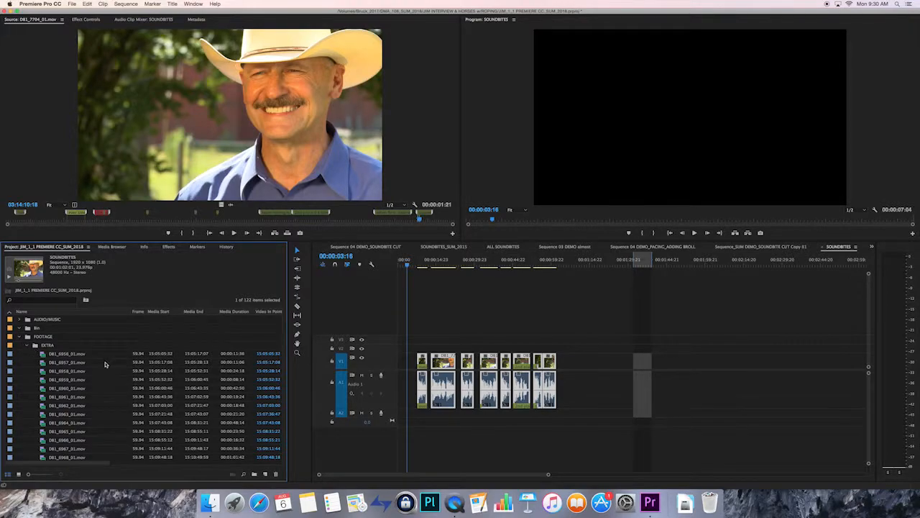
pyautogui.click(21, 336)
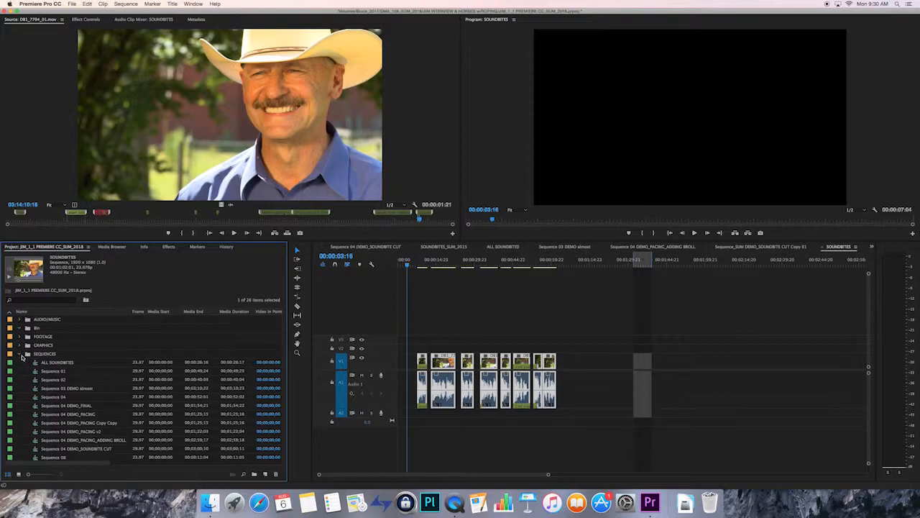
pyautogui.click(20, 354)
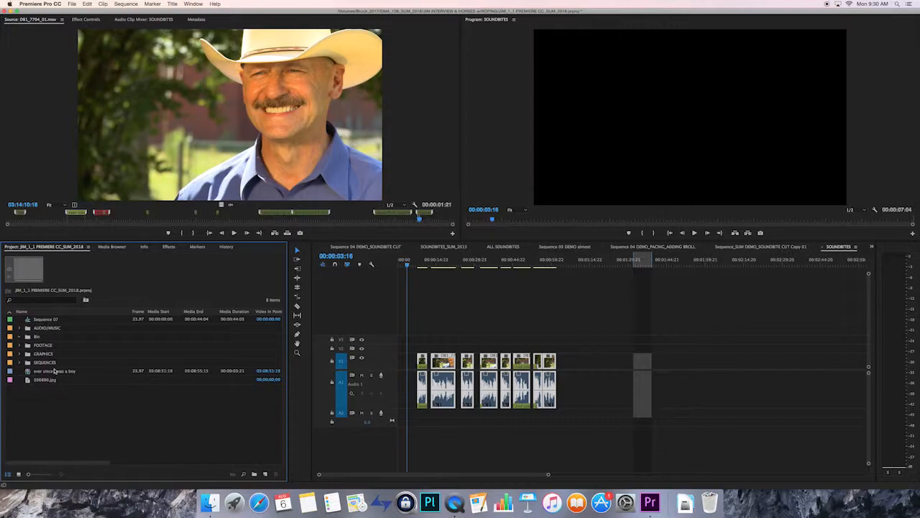
pyautogui.click(19, 346)
pyautogui.doubleClick(37, 355)
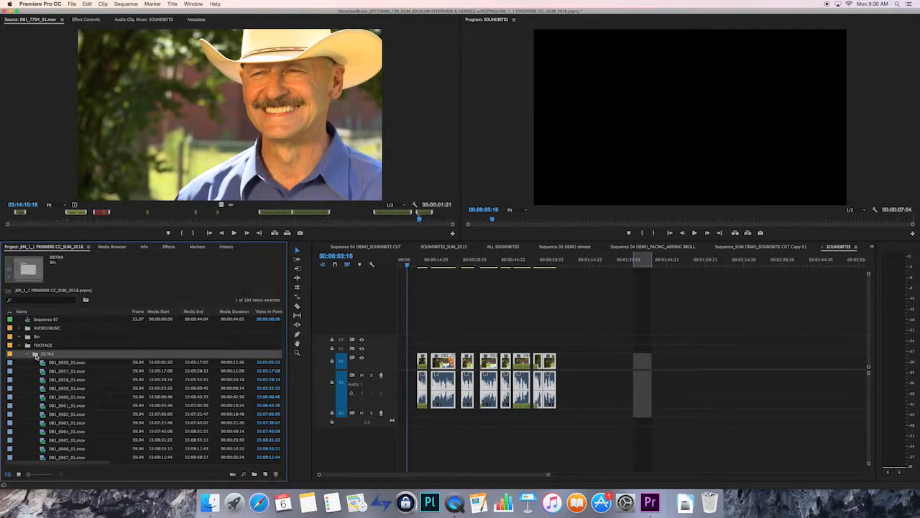
pyautogui.moveTo(64, 41); pyautogui.dragTo(111, 320)
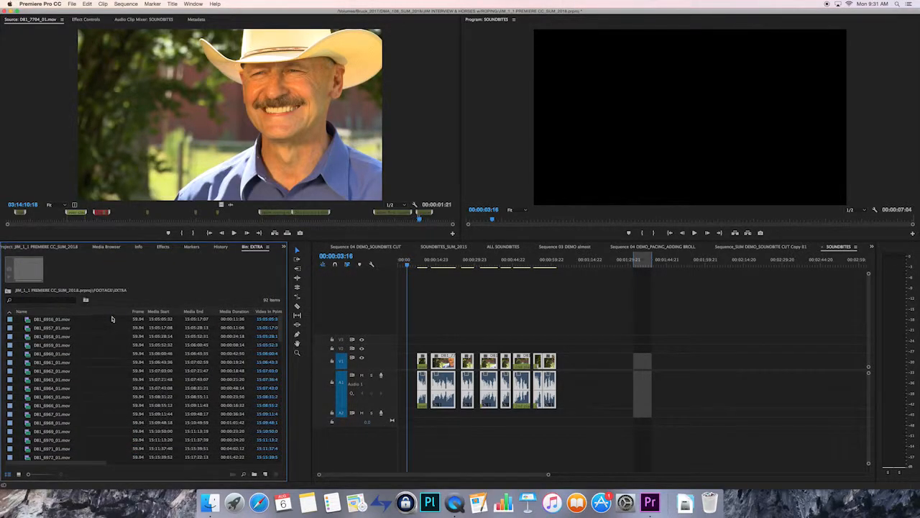
# Close the Markers and Info panels in the project panel group.
pyautogui.click(220, 249)
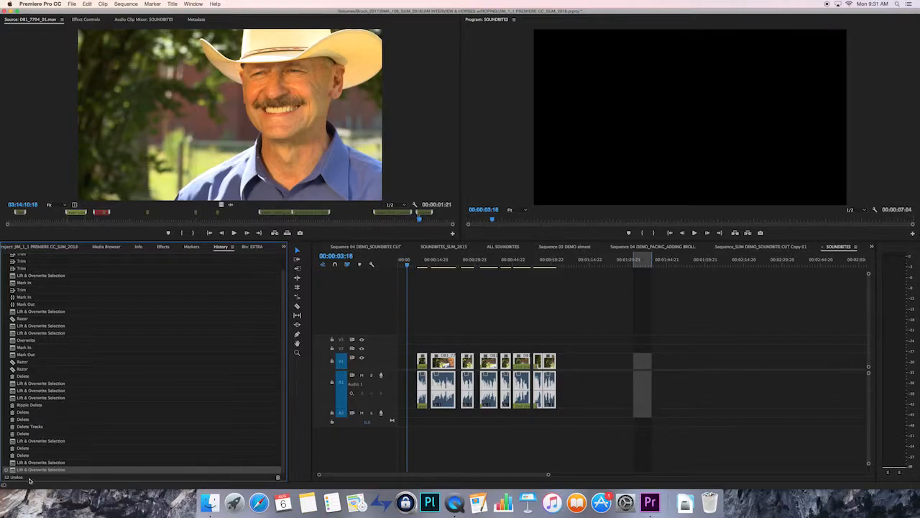
pyautogui.click(190, 248)
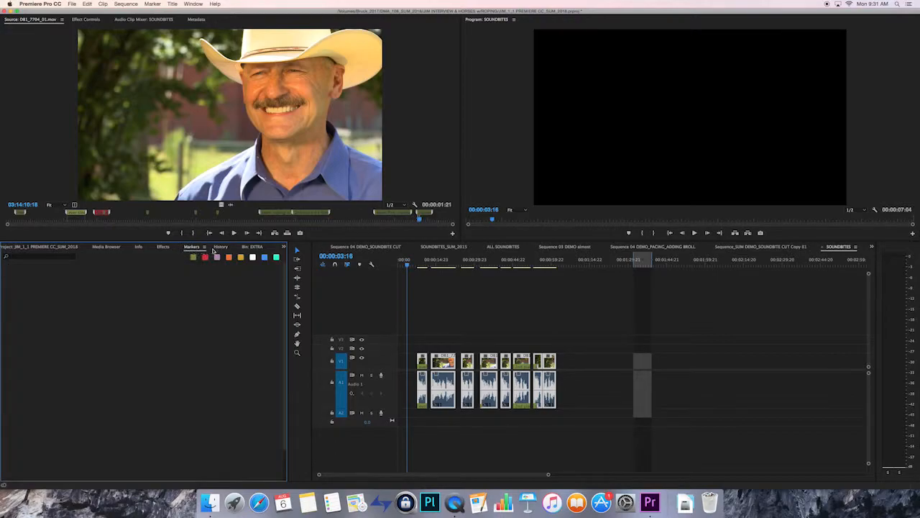
pyautogui.click(205, 247)
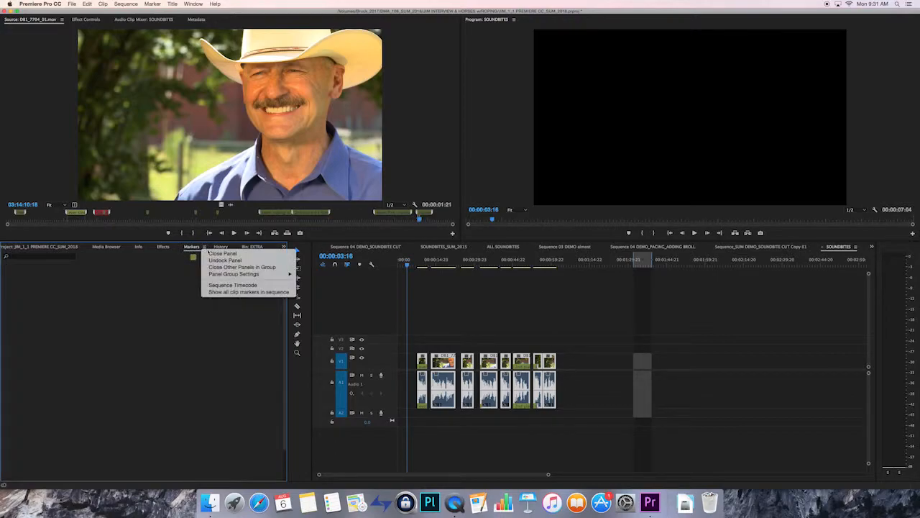
pyautogui.click(234, 254)
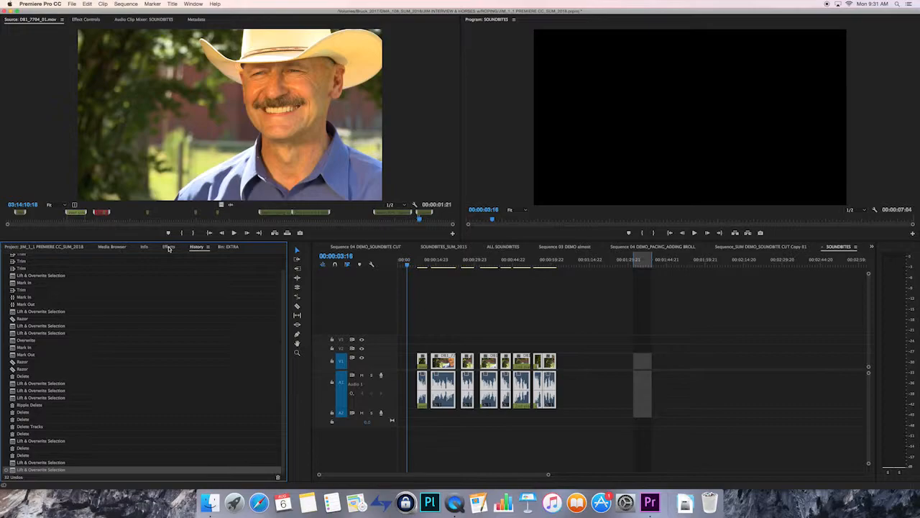
pyautogui.click(169, 247)
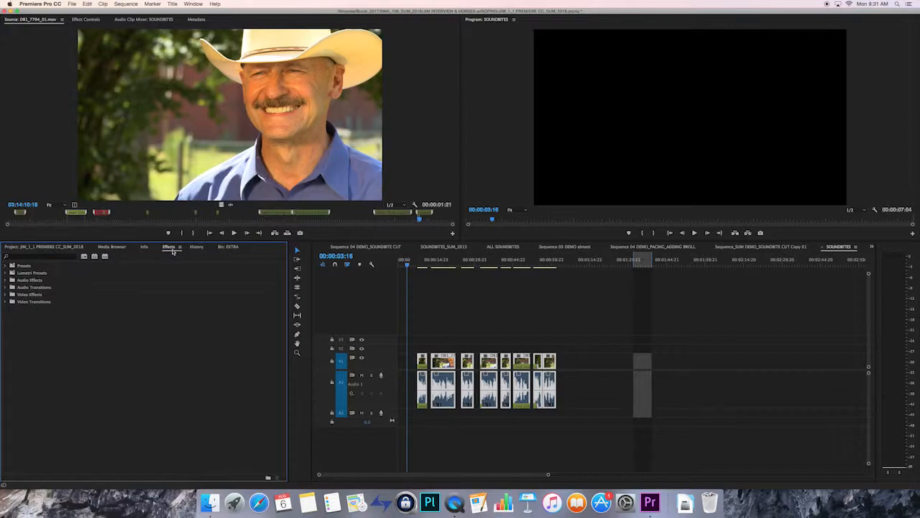
pyautogui.click(144, 246)
pyautogui.click(152, 247)
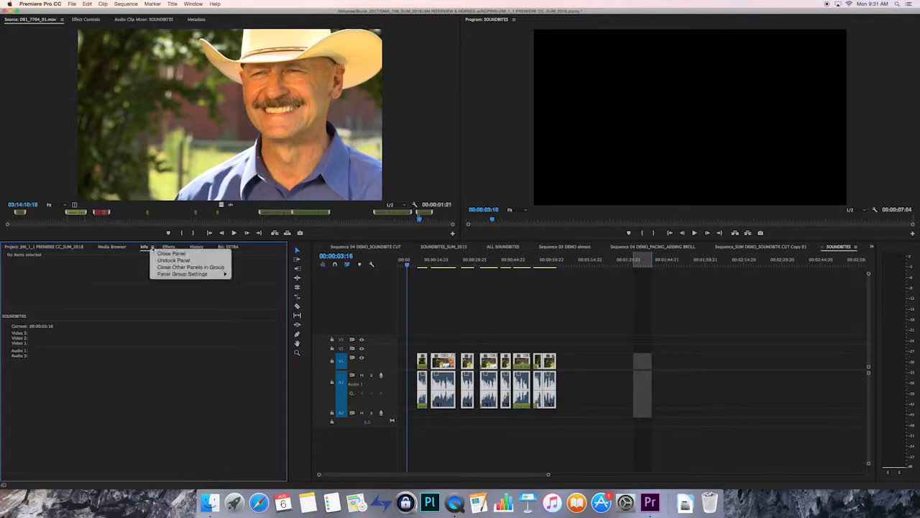
pyautogui.click(171, 254)
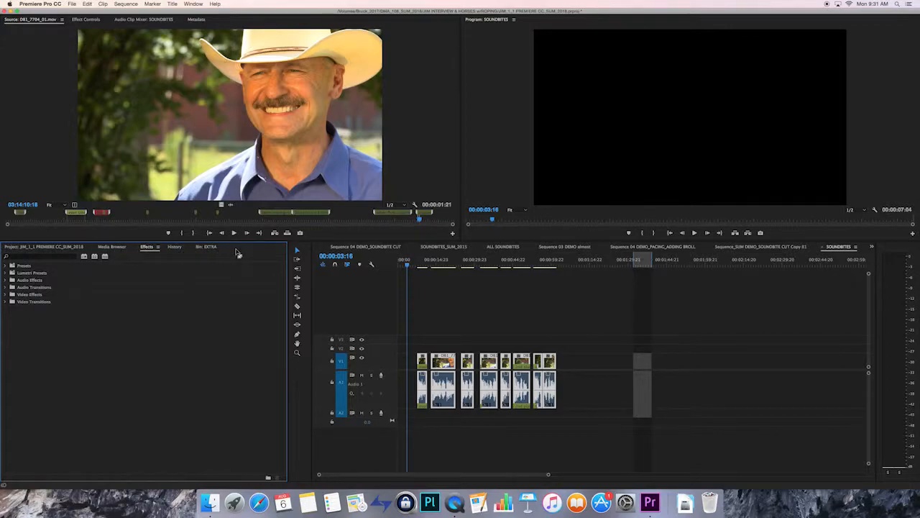
# Switch the docked EXTRA bin to icon view so its clips show as thumbnails.
pyautogui.click(51, 247)
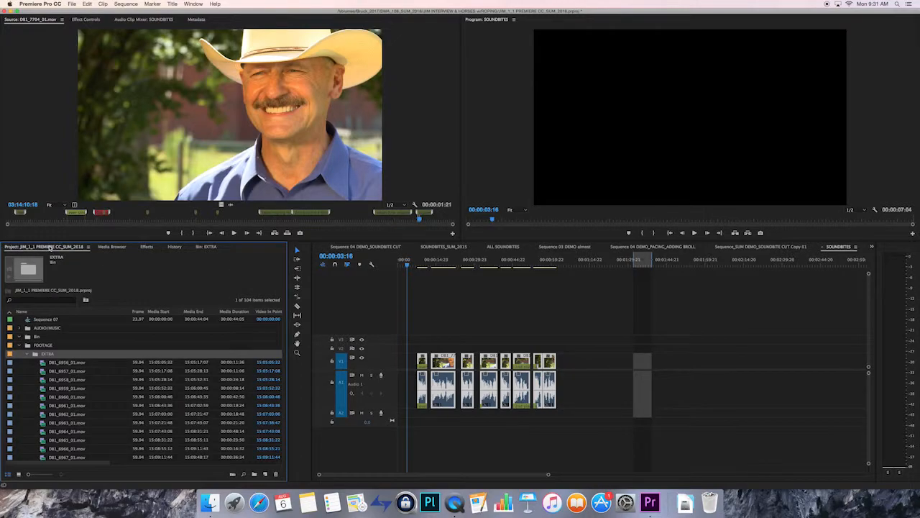
pyautogui.click(147, 247)
pyautogui.click(176, 247)
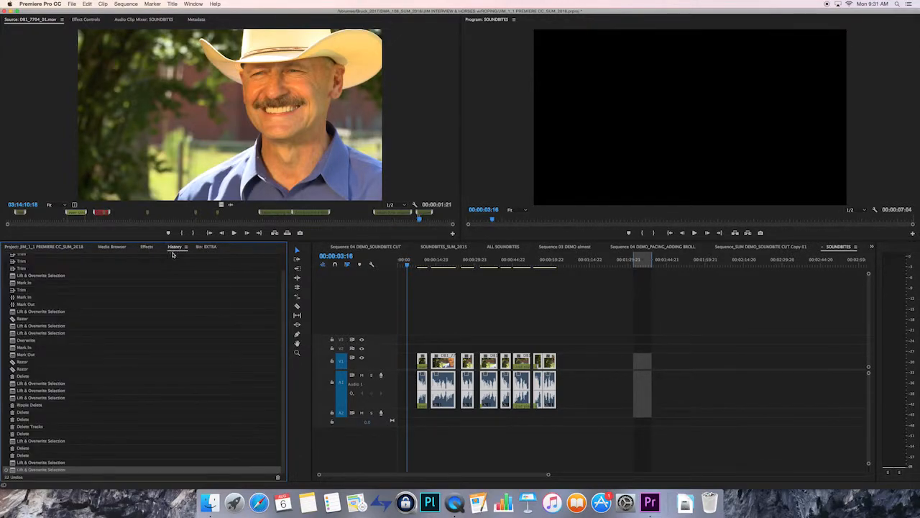
pyautogui.click(212, 247)
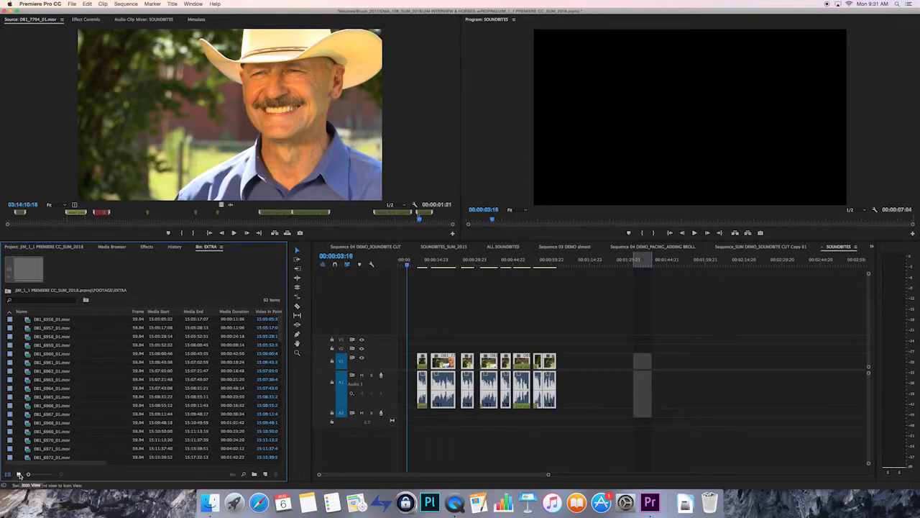
pyautogui.click(19, 475)
pyautogui.moveTo(281, 322)
pyautogui.mouseDown()
pyautogui.moveTo(282, 353)
pyautogui.moveTo(281, 319)
pyautogui.mouseUp()
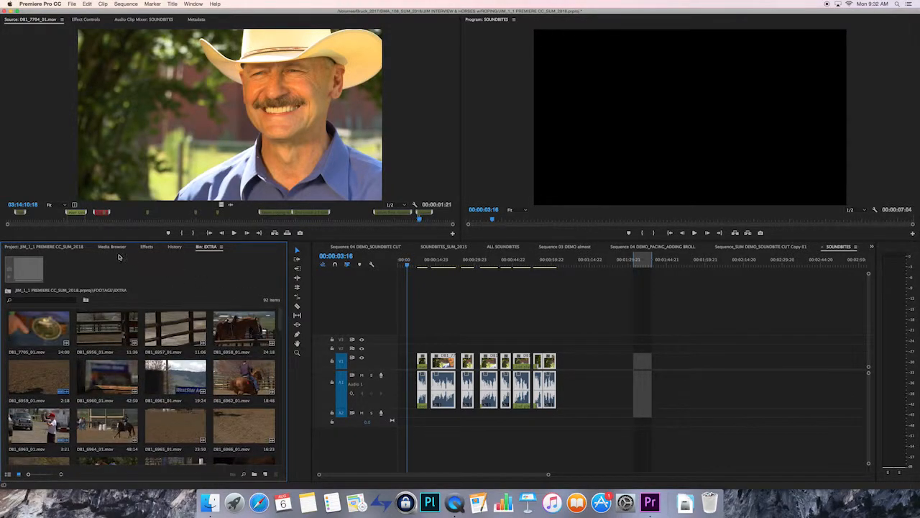
# Collapse the EXTRA bin inside the project's FOOTAGE folder.
pyautogui.click(53, 248)
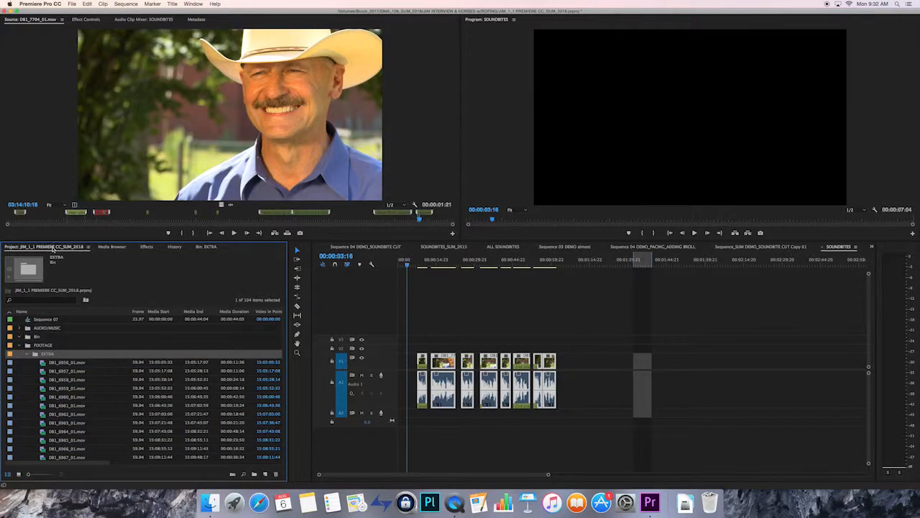
pyautogui.click(20, 346)
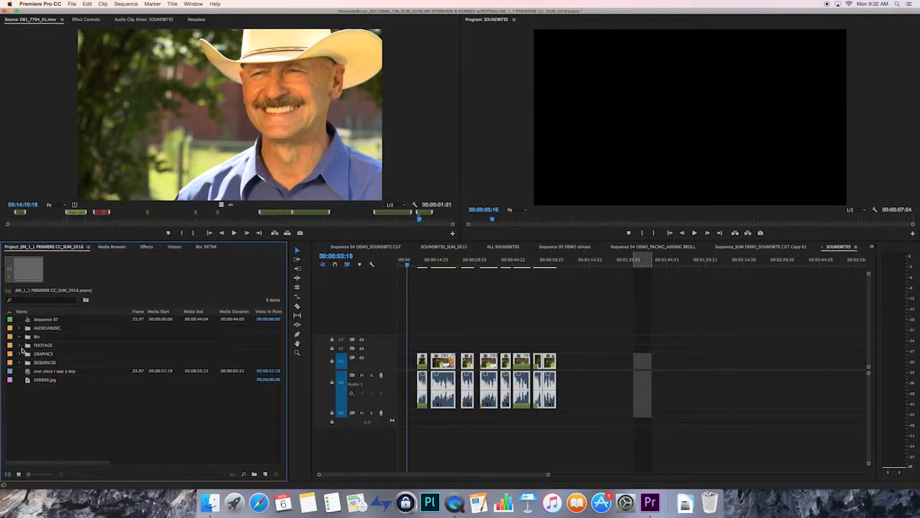
pyautogui.click(20, 346)
pyautogui.click(28, 355)
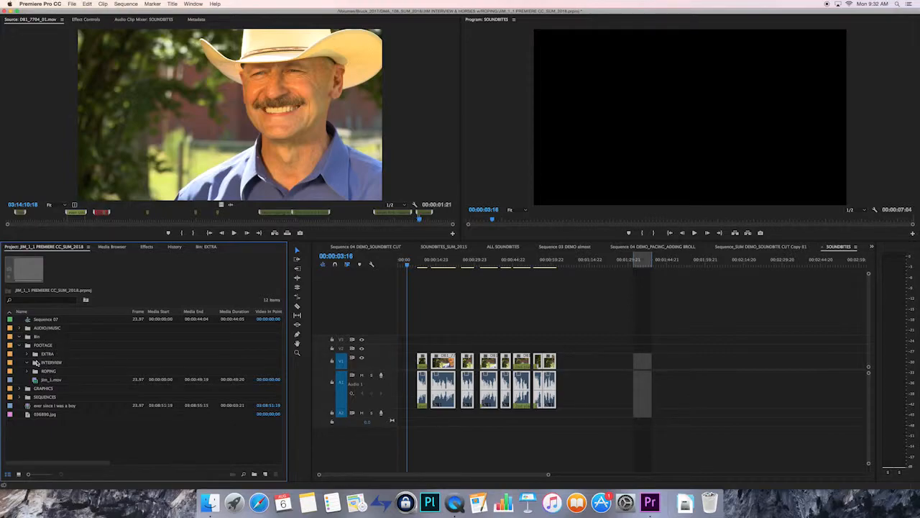
# Load DB1_6963_01.mov from the EXTRA bin into the source monitor and preview the boy swinging the rope.
pyautogui.click(206, 246)
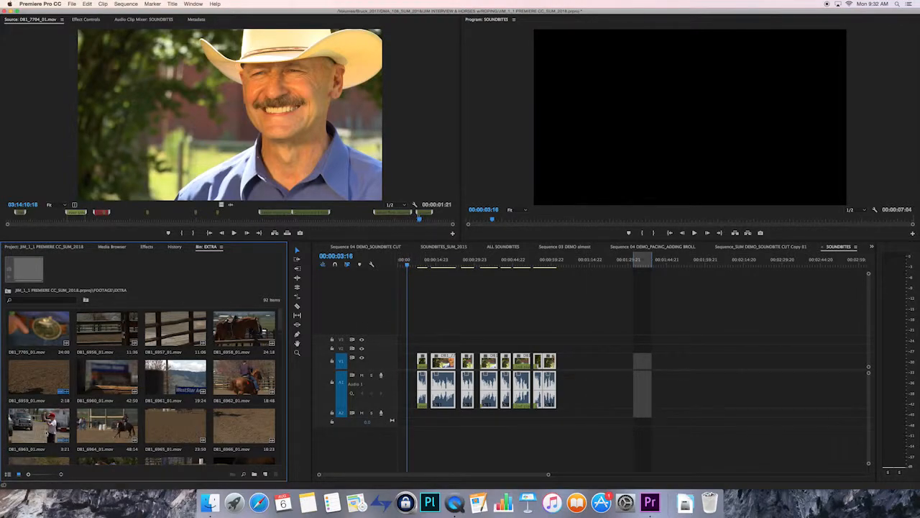
pyautogui.doubleClick(40, 427)
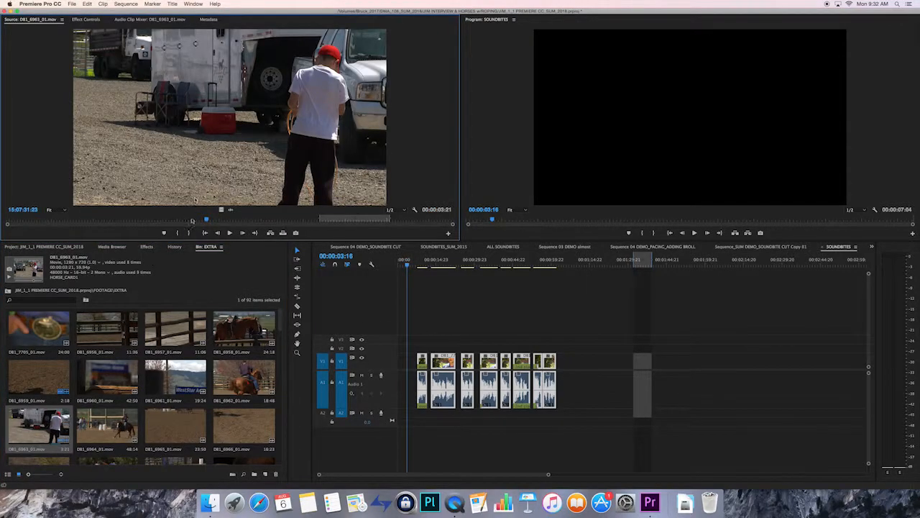
pyautogui.moveTo(204, 220); pyautogui.dragTo(311, 215)
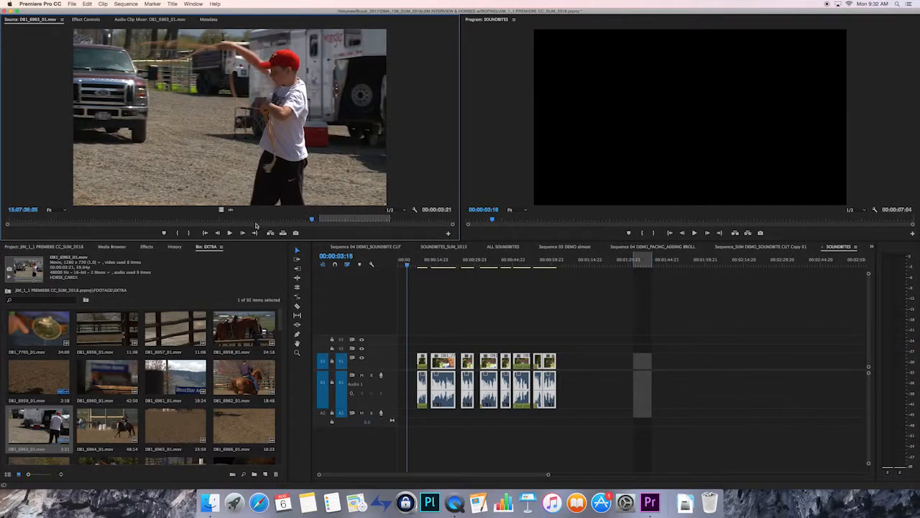
pyautogui.press('space')
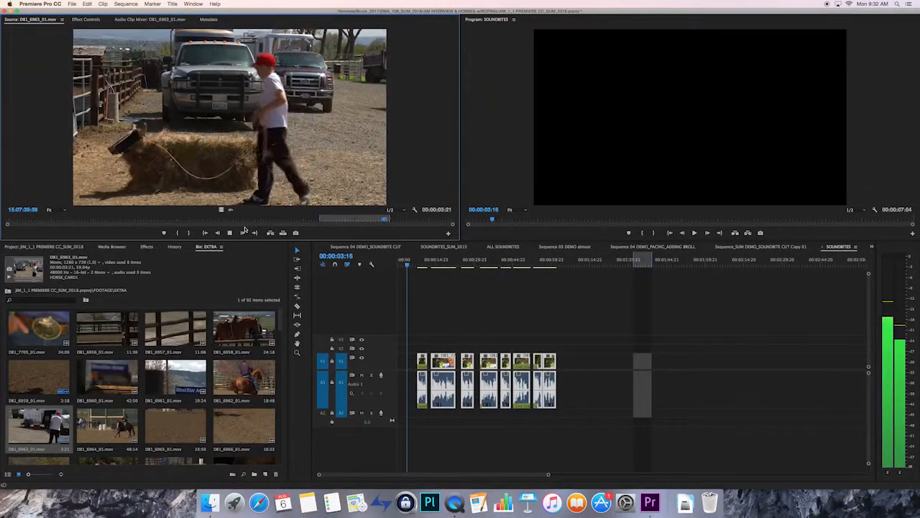
pyautogui.press('space')
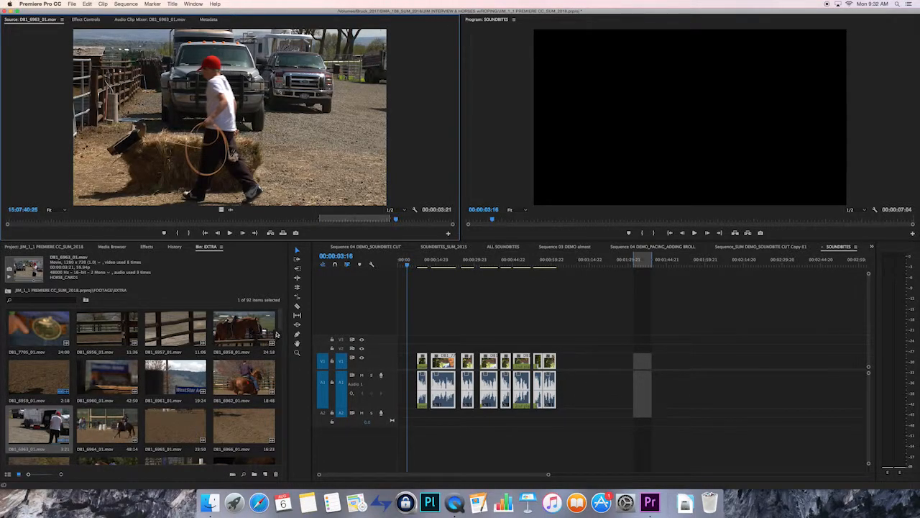
# Load DB1_6991_01.mov from the EXTRA bin, preview it, and mark an In point late in the clip as the riders pull up.
pyautogui.moveTo(281, 323); pyautogui.dragTo(282, 380)
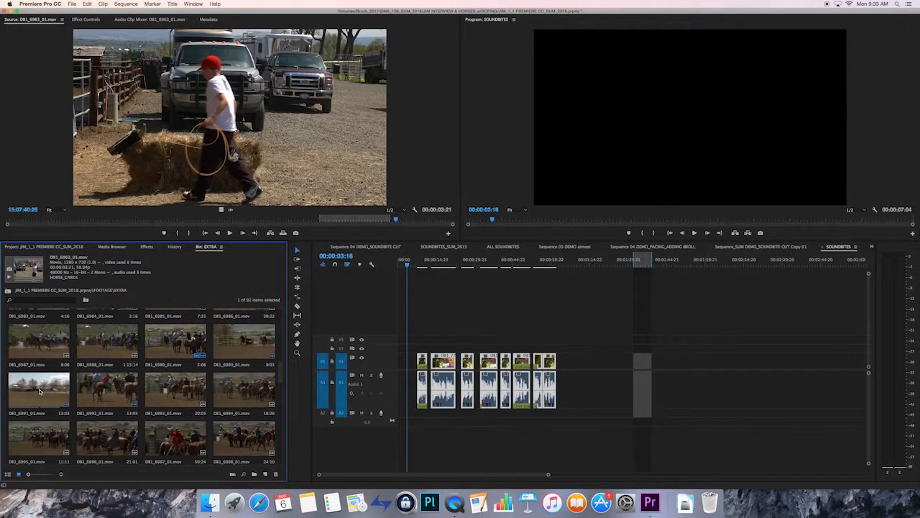
pyautogui.doubleClick(42, 392)
pyautogui.moveTo(49, 220); pyautogui.dragTo(71, 224)
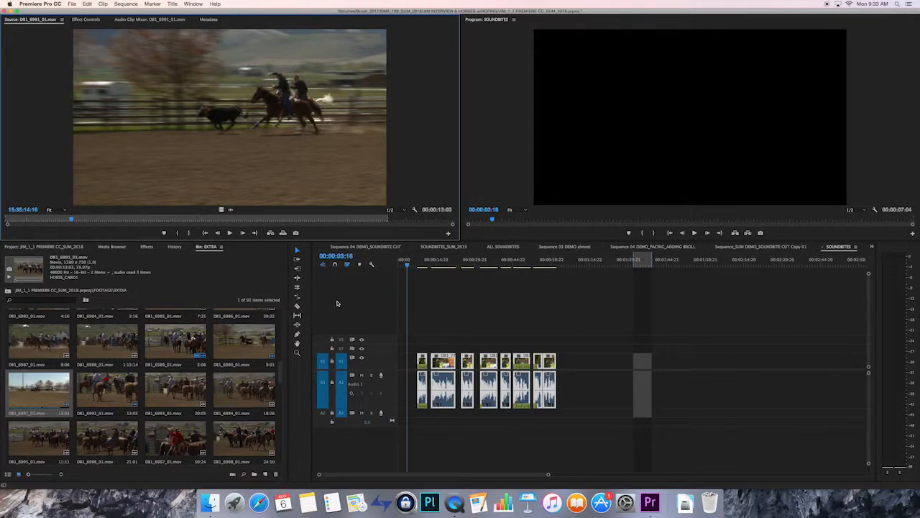
pyautogui.moveTo(72, 219); pyautogui.dragTo(8, 222)
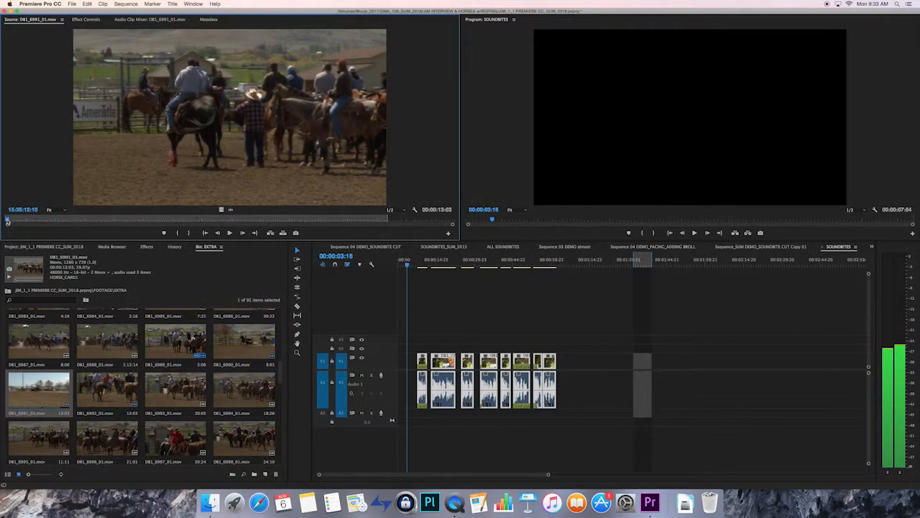
pyautogui.press('space')
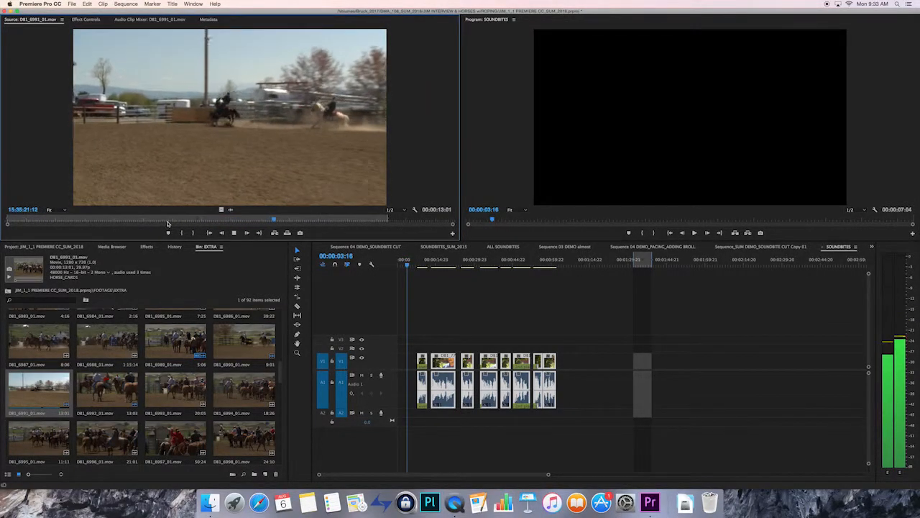
pyautogui.press('i')
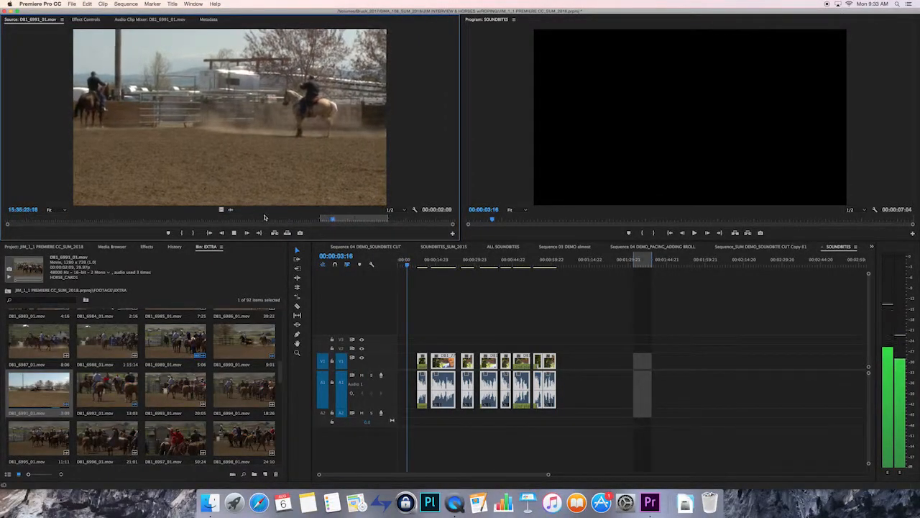
pyautogui.press('space')
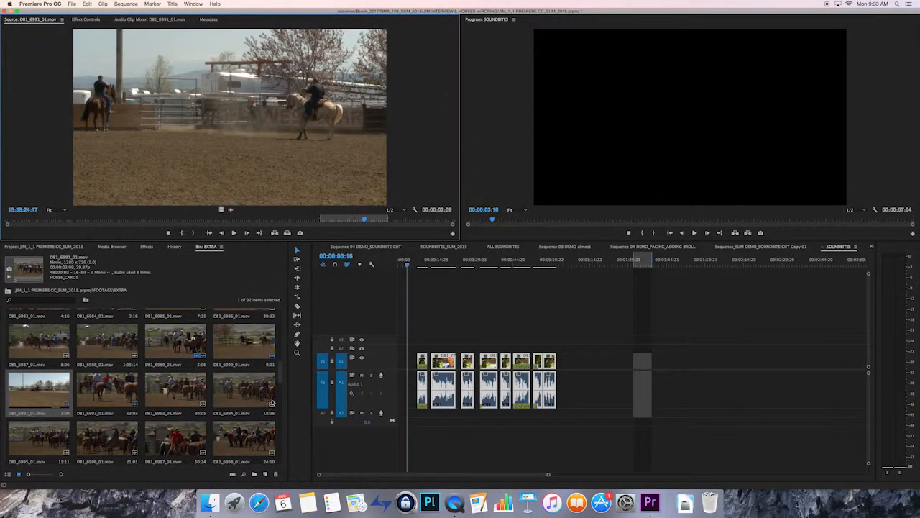
# Load DB1_6992_01.mov, play it from the beginning, and mark an Out point just after the steer is roped for an 00:00:08:01 selection.
pyautogui.doubleClick(108, 388)
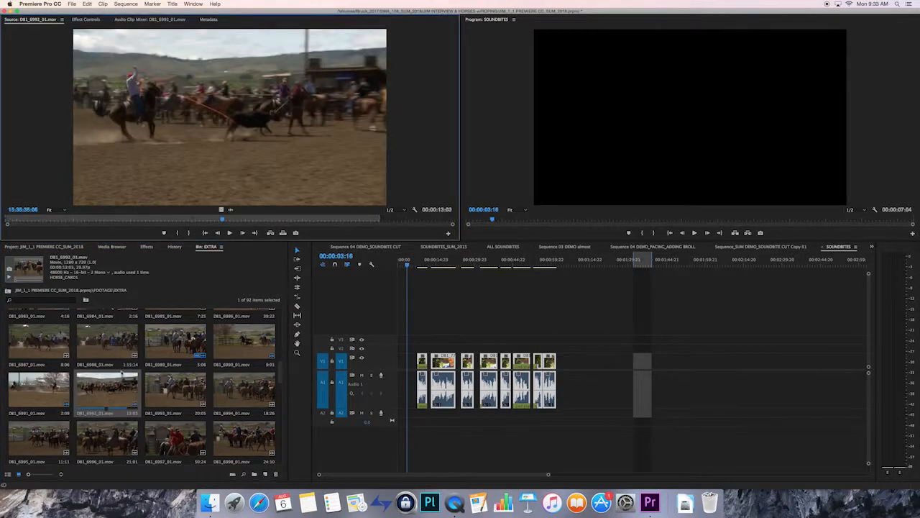
pyautogui.moveTo(76, 218); pyautogui.dragTo(7, 220)
pyautogui.press('space')
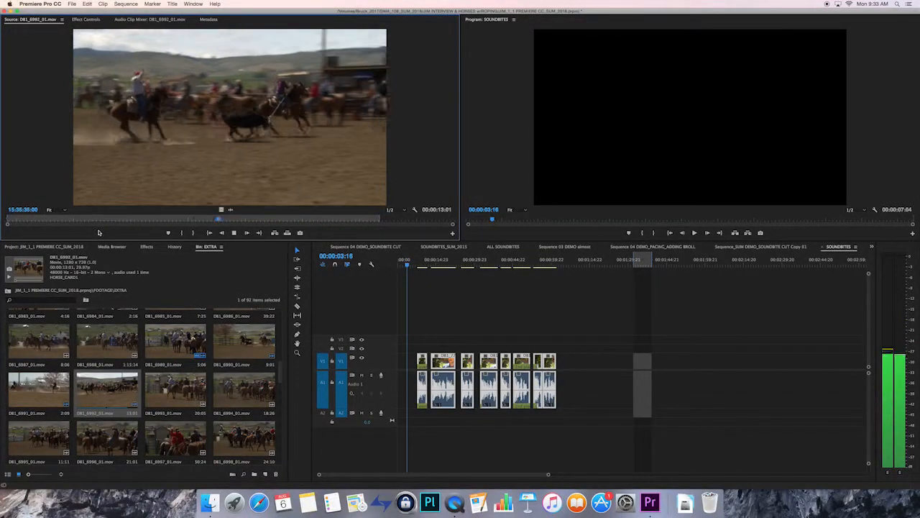
pyautogui.press('space')
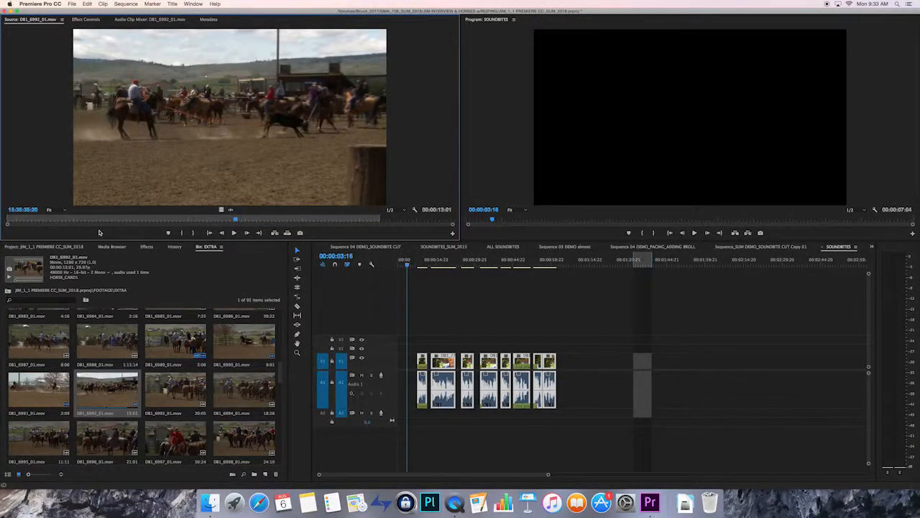
pyautogui.press('o')
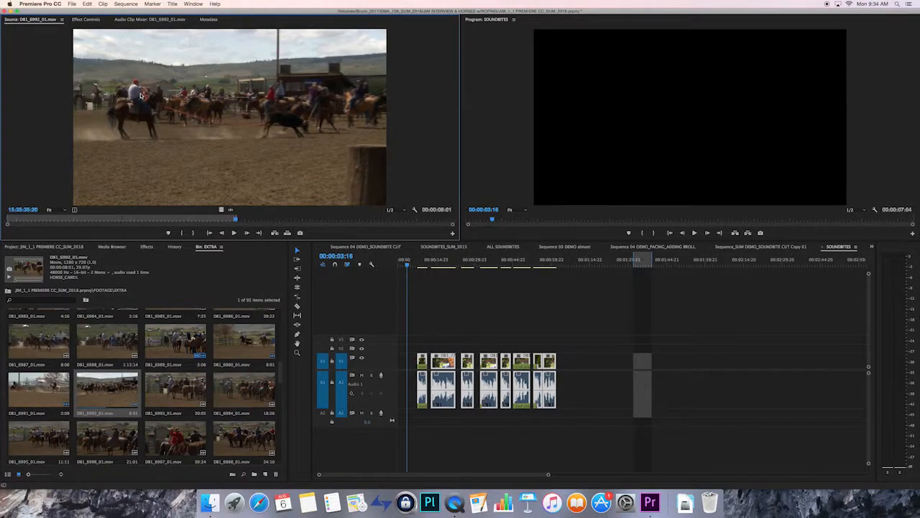
# Place the marked DB1_6992_01.mov selection on Video 2 and Audio 2 at the sequence start, and enlarge both tracks.
pyautogui.moveTo(351, 257); pyautogui.dragTo(401, 349)
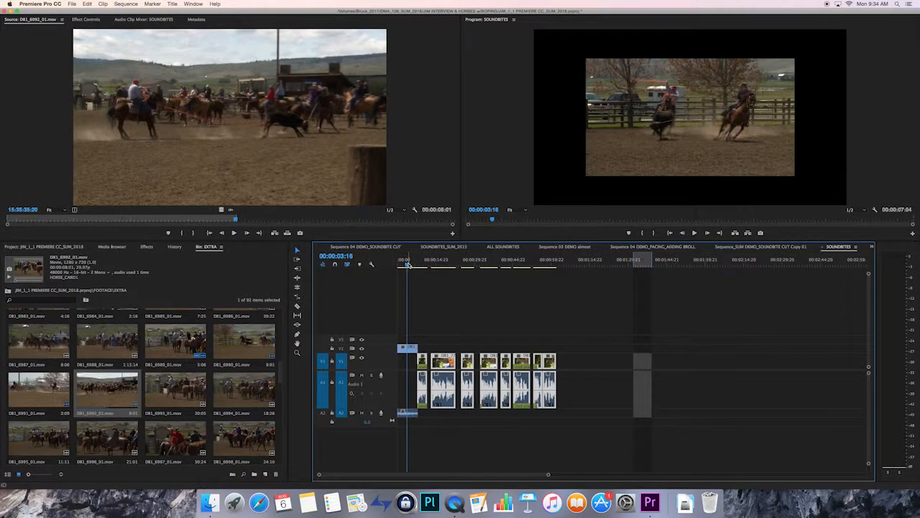
pyautogui.press('=')
pyautogui.press('=')
pyautogui.press('=')
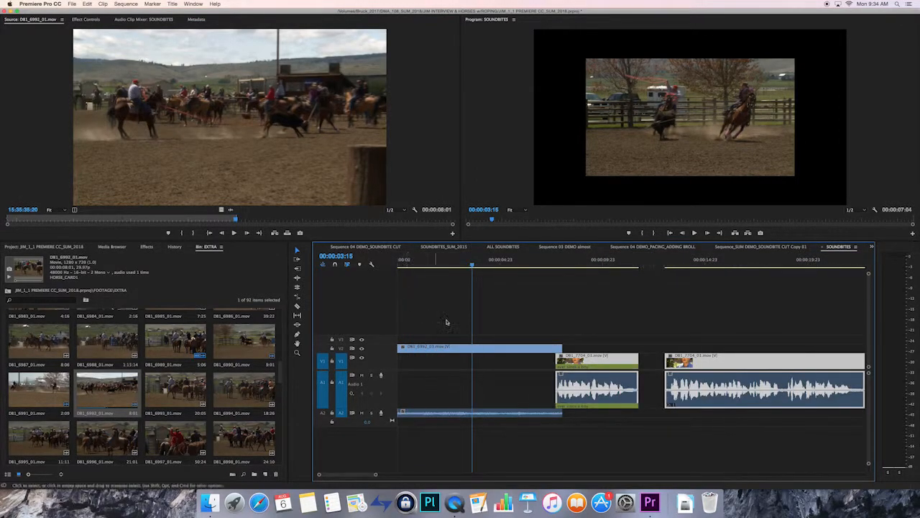
pyautogui.moveTo(389, 416); pyautogui.dragTo(392, 471)
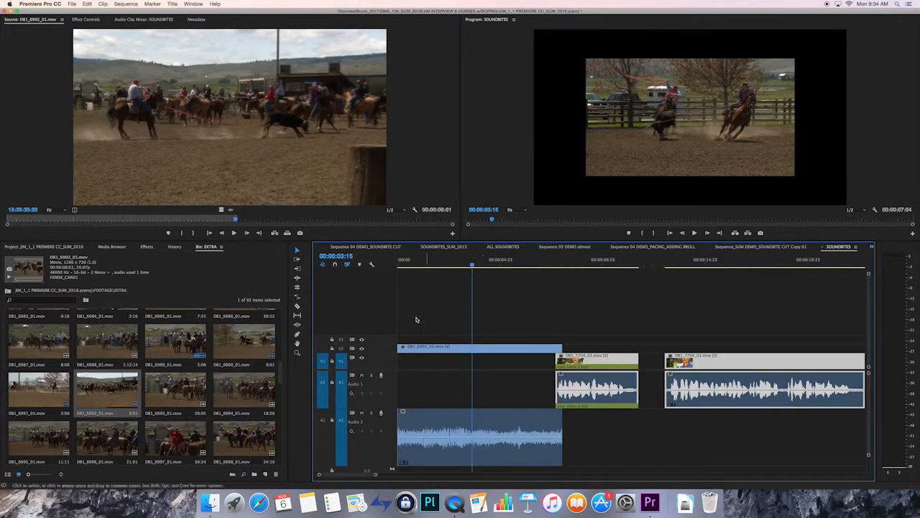
pyautogui.moveTo(393, 344); pyautogui.dragTo(393, 319)
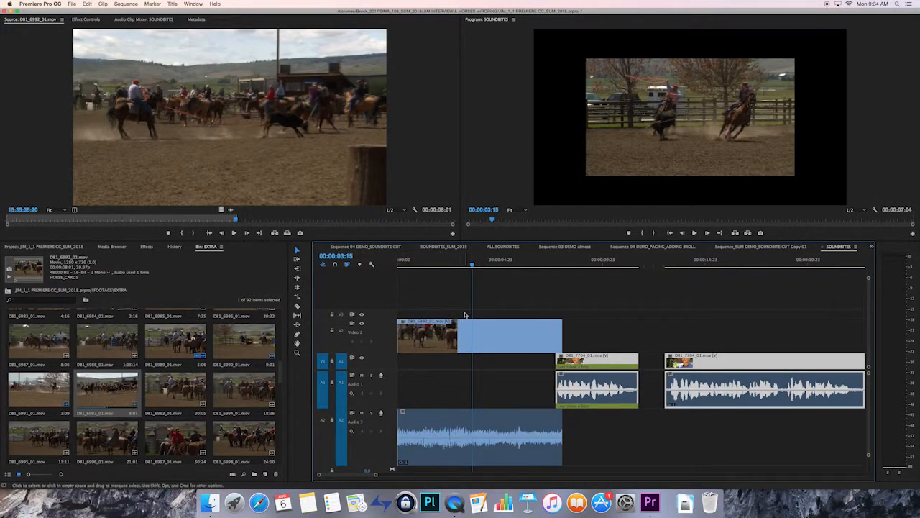
# Review the roping action around 00:00:03:20, and move the first soundbite under the b-roll so it starts at 00:00:03:15.
pyautogui.moveTo(475, 263)
pyautogui.mouseDown()
pyautogui.moveTo(405, 263)
pyautogui.moveTo(472, 263)
pyautogui.mouseUp()
pyautogui.moveTo(471, 263)
pyautogui.mouseDown()
pyautogui.moveTo(402, 264)
pyautogui.moveTo(455, 266)
pyautogui.mouseUp()
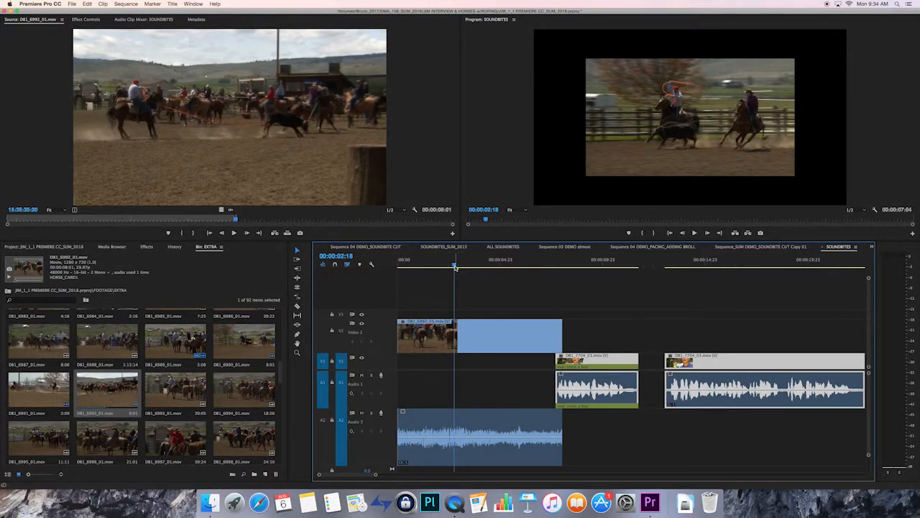
pyautogui.press('space')
pyautogui.press('space')
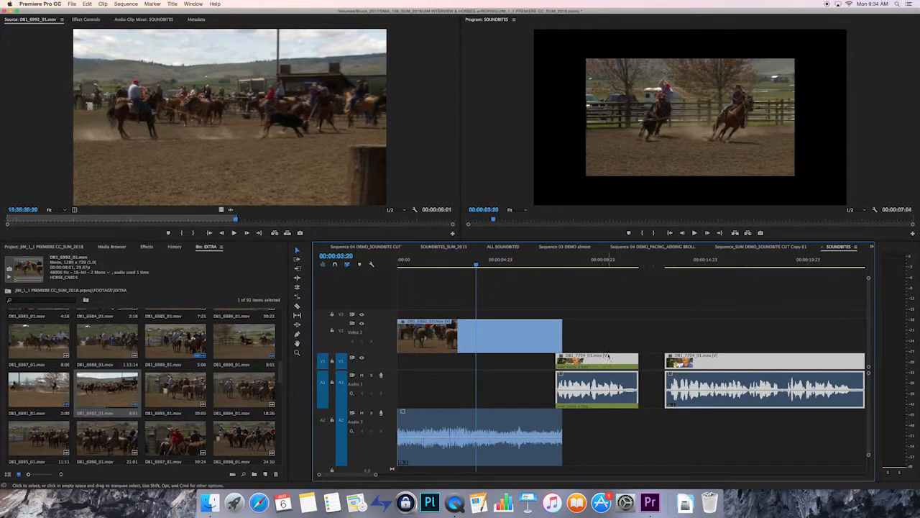
pyautogui.moveTo(609, 361); pyautogui.dragTo(527, 371)
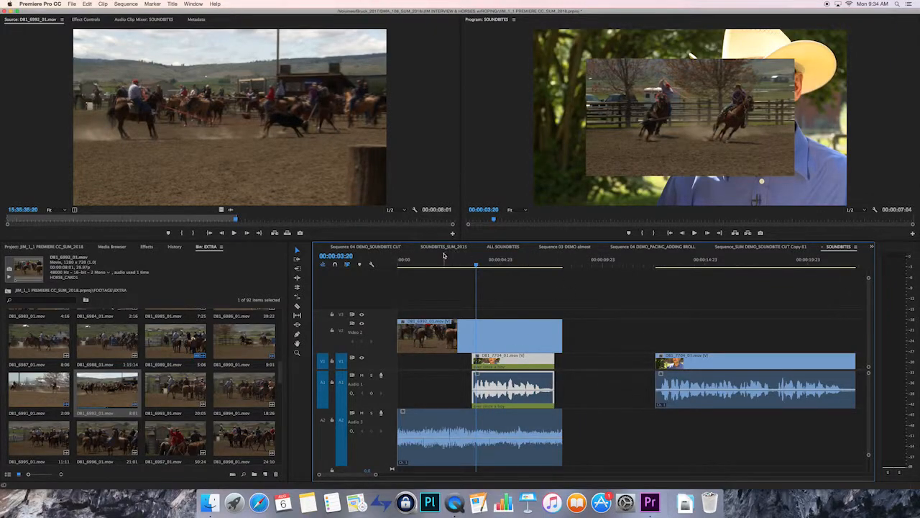
# Apply Set to Frame Size to the DB1_6992_01.mov b-roll clip on Video 2.
pyautogui.click(491, 333)
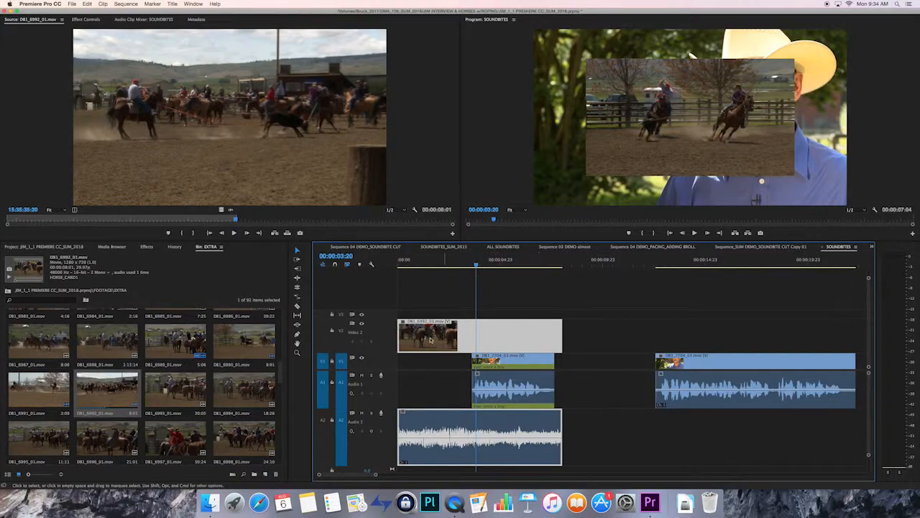
pyautogui.click(681, 107)
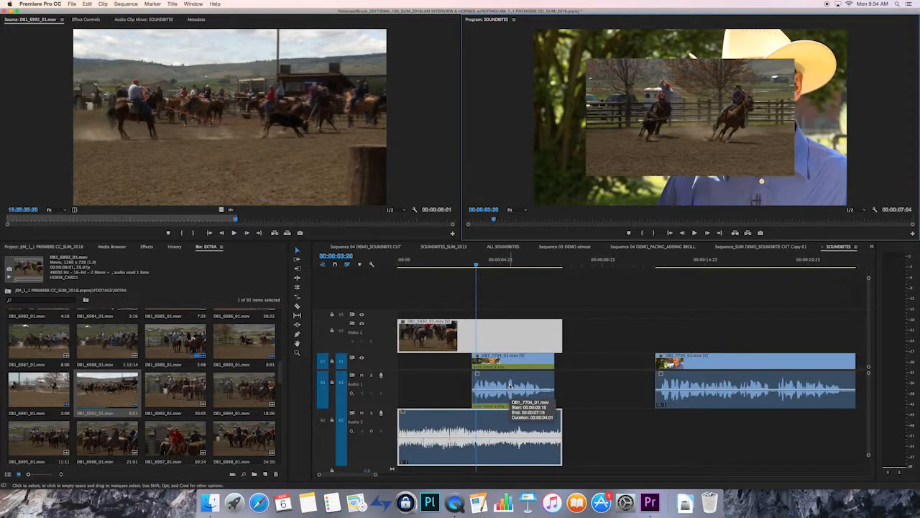
pyautogui.click(502, 332)
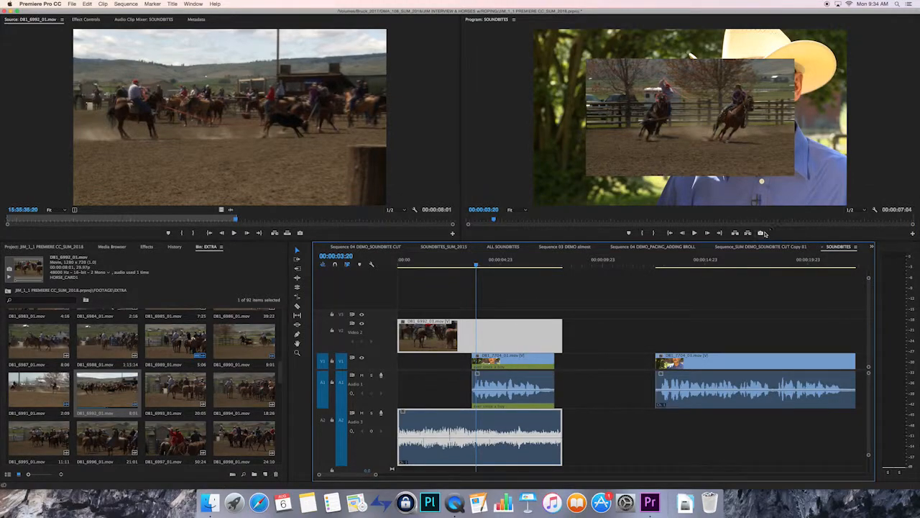
pyautogui.rightClick(516, 336)
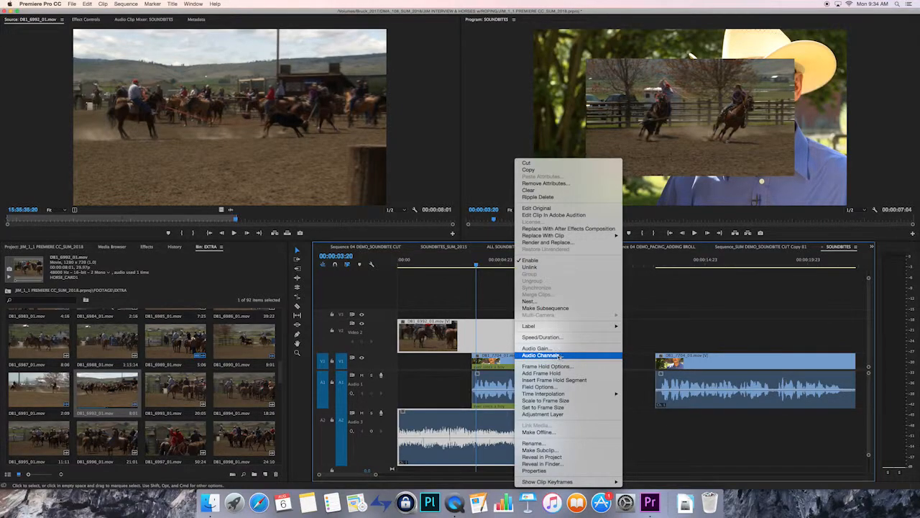
pyautogui.click(546, 407)
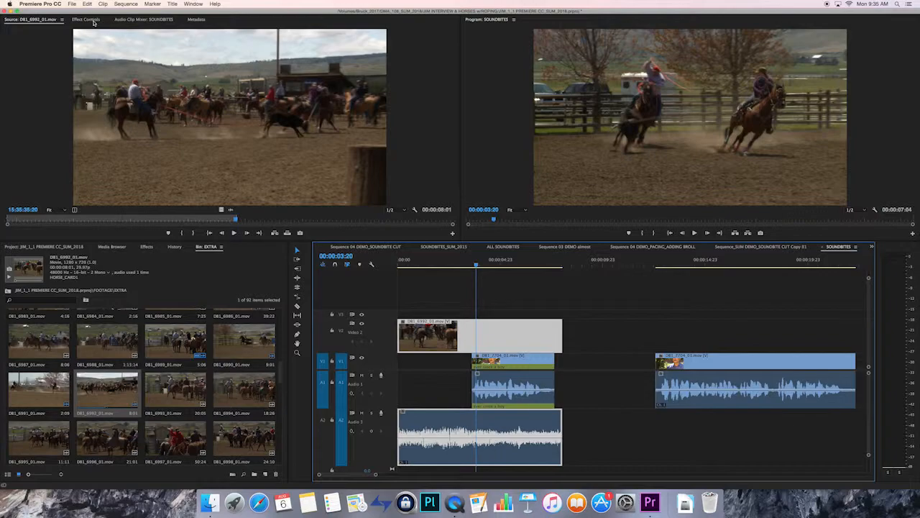
# Play the opening from the sequence start, and shift the first soundbite slightly earlier beneath the b-roll.
pyautogui.press('Home')
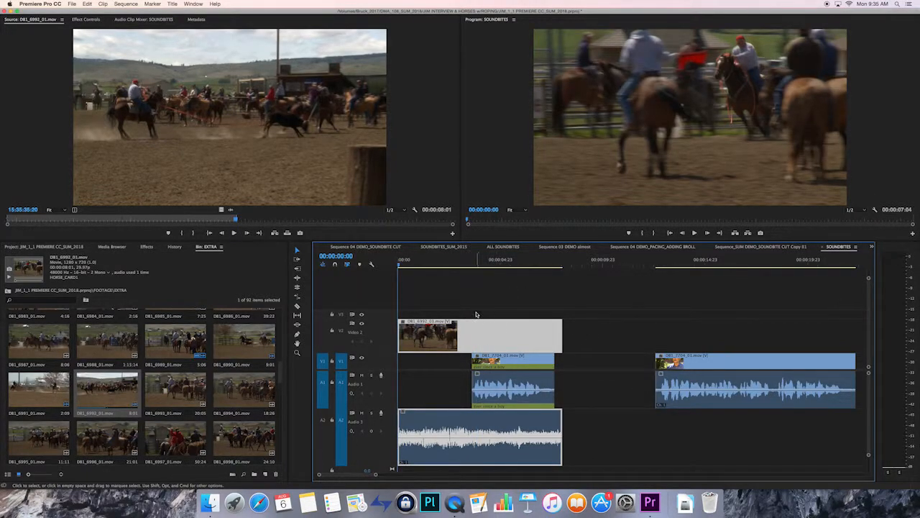
pyautogui.press('space')
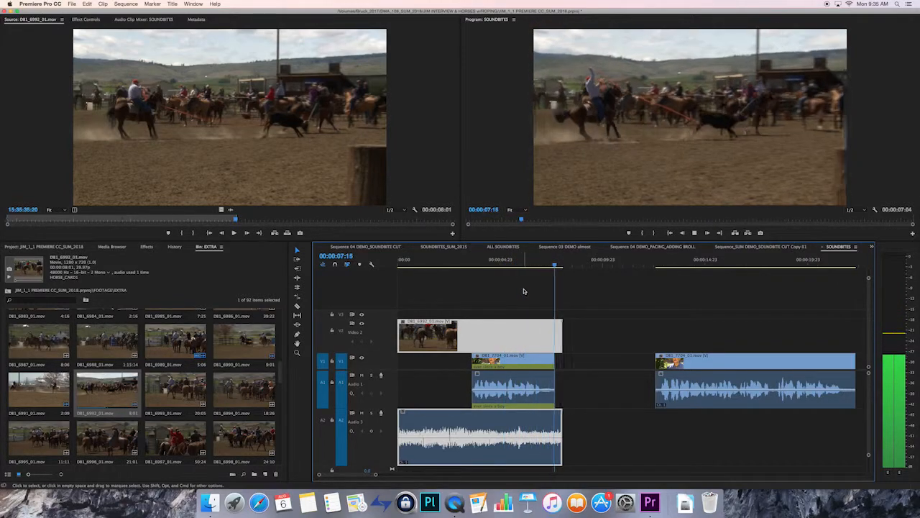
pyautogui.press('space')
pyautogui.moveTo(568, 266); pyautogui.dragTo(447, 265)
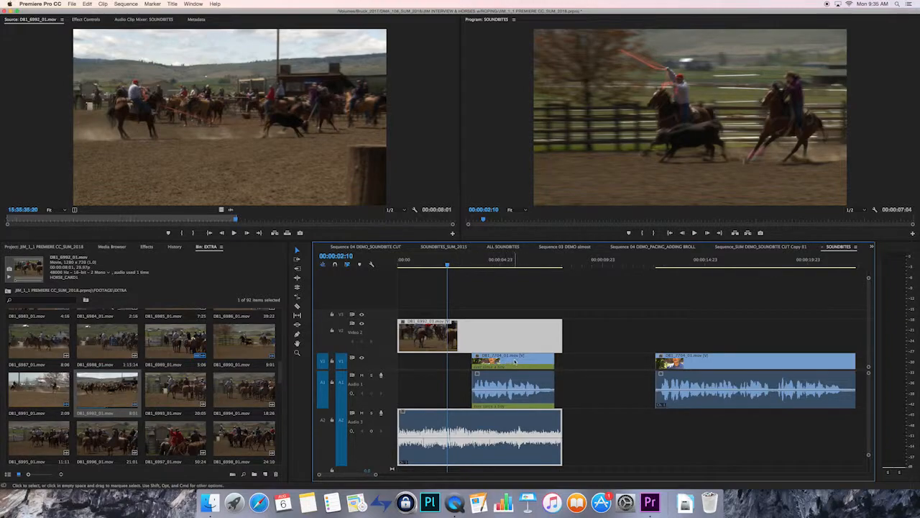
pyautogui.moveTo(518, 362); pyautogui.dragTo(508, 362)
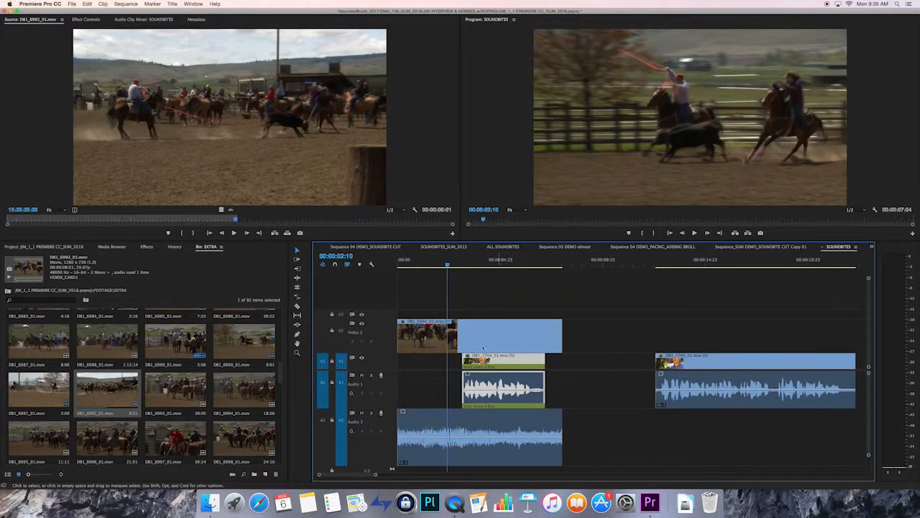
pyautogui.rightClick(399, 329)
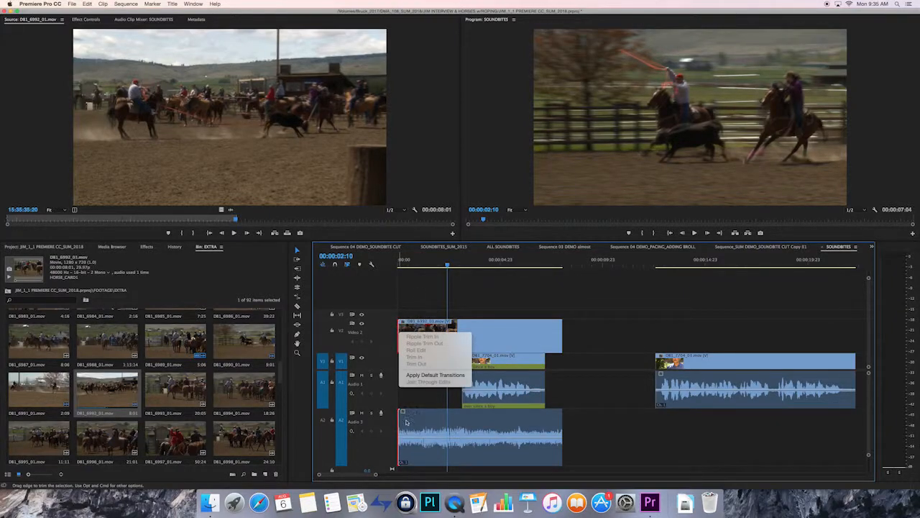
pyautogui.click(423, 300)
pyautogui.click(422, 332)
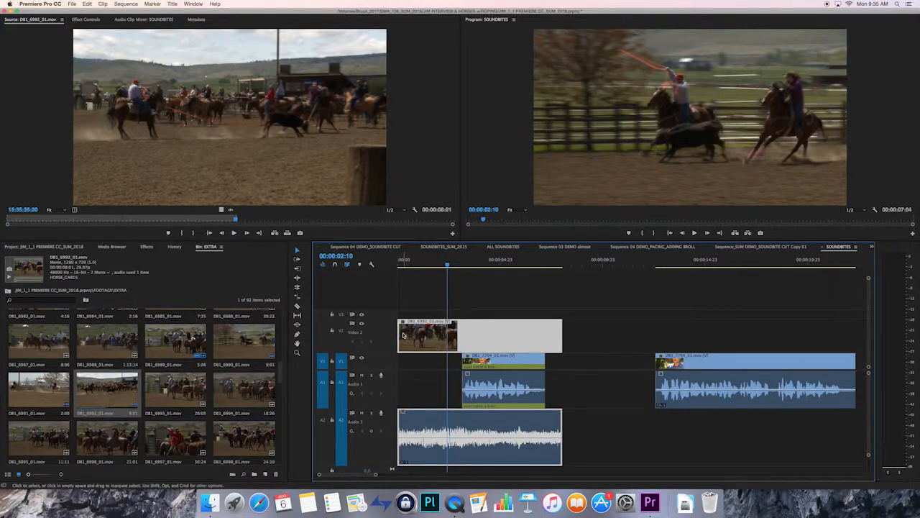
pyautogui.click(430, 307)
pyautogui.click(428, 335)
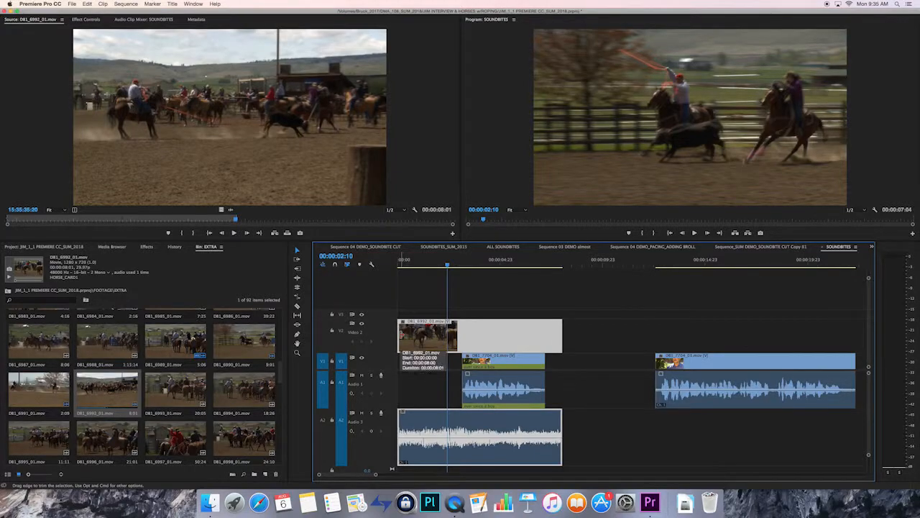
# Apply the default video and audio transitions to the start of the DB1_6992_01.mov b-roll clip.
pyautogui.rightClick(400, 335)
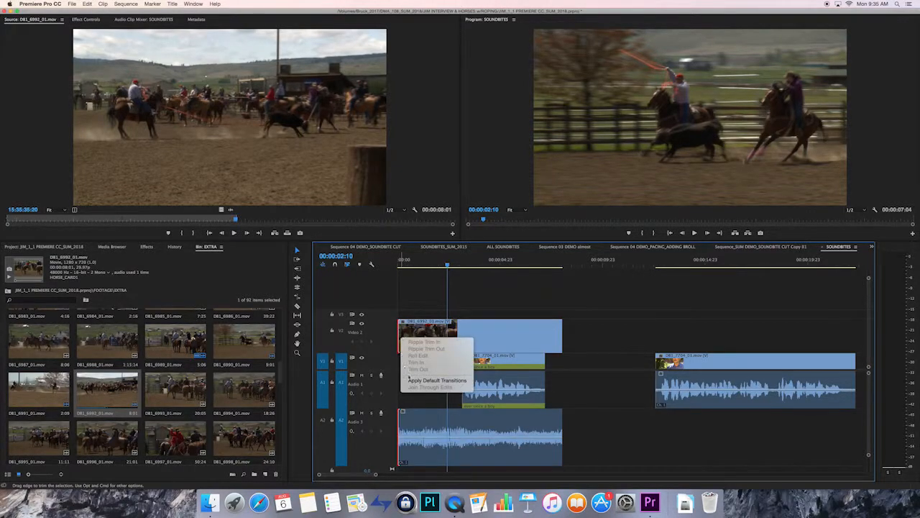
pyautogui.click(424, 381)
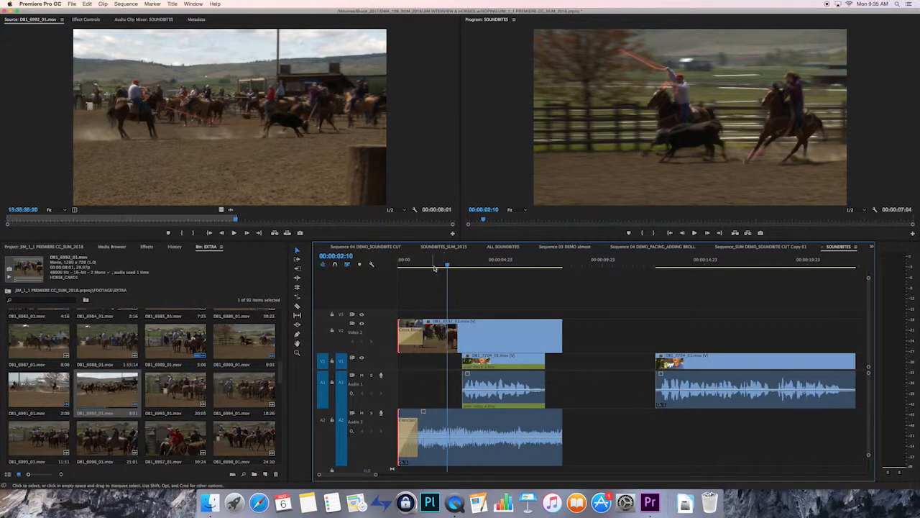
# Play the opening with its fade-in, and move the first soundbite to start at 00:00:03:15.
pyautogui.moveTo(432, 267); pyautogui.dragTo(398, 266)
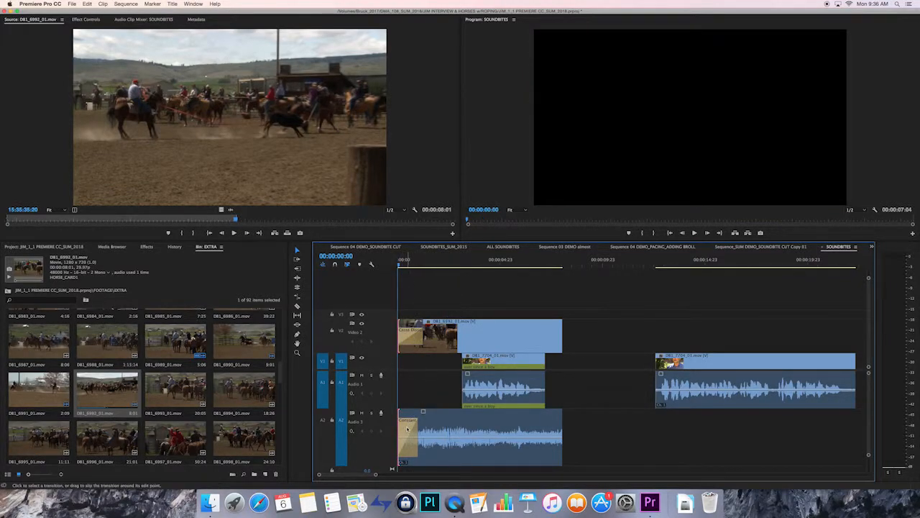
pyautogui.press('space')
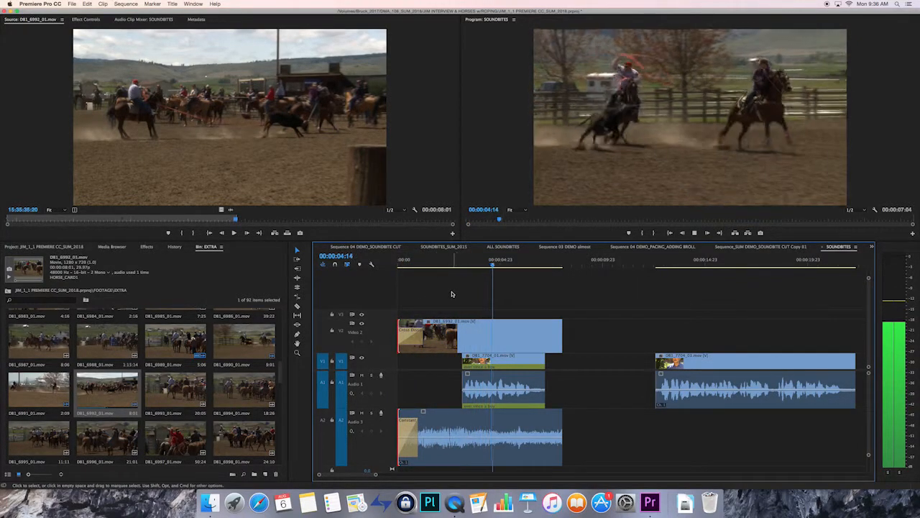
pyautogui.press('space')
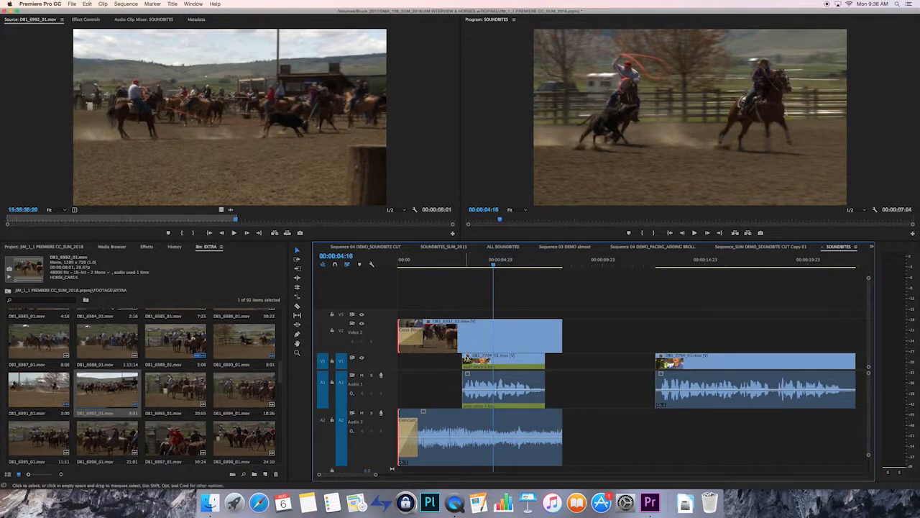
pyautogui.moveTo(511, 363); pyautogui.dragTo(520, 365)
pyautogui.press('Home')
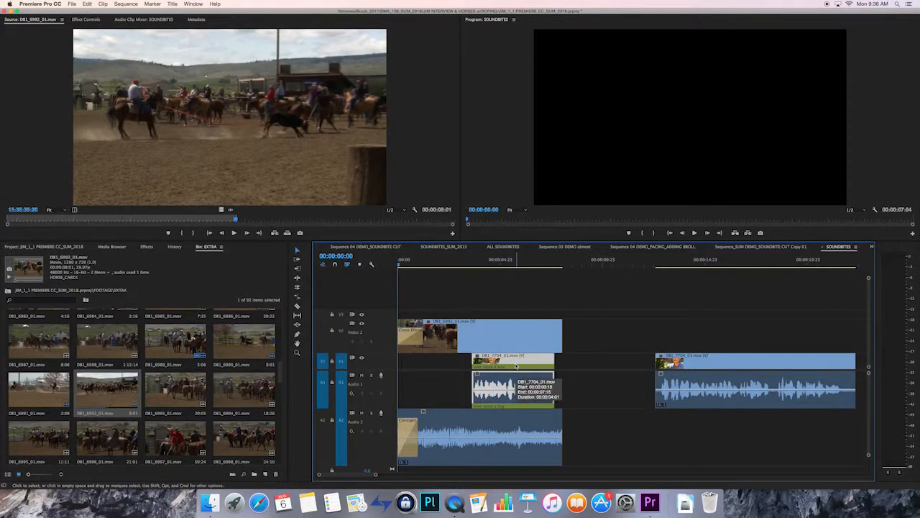
# Play the opening from the sequence start, and extend the end of the DB1_6992_01.mov b-roll clip well past the first soundbite.
pyautogui.press('space')
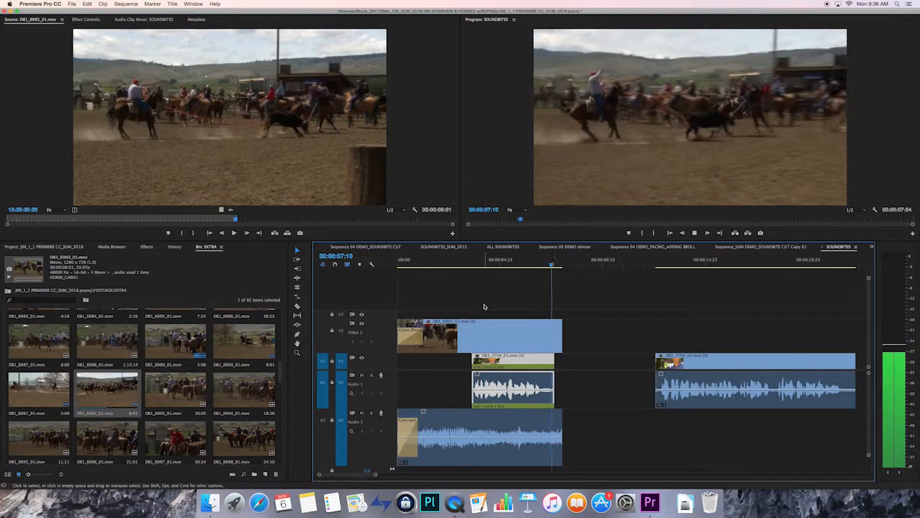
pyautogui.press('space')
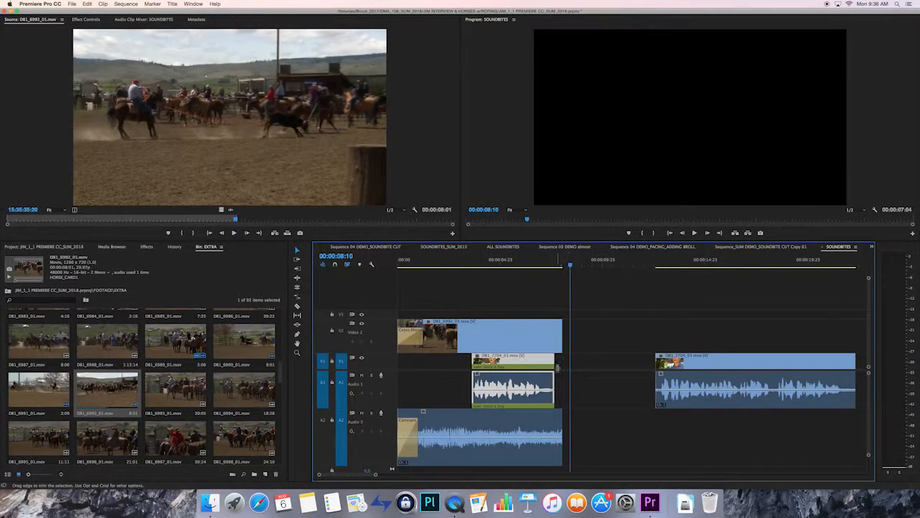
pyautogui.moveTo(564, 331); pyautogui.dragTo(595, 332)
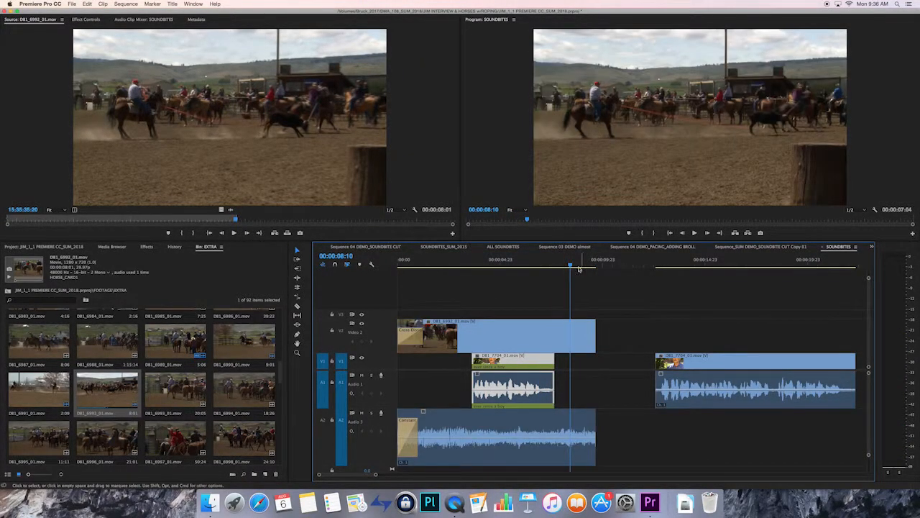
# Replay the end of the first soundbite, and trim the DB1_6992_01.mov b-roll clip back to end at 00:00:08:06.
pyautogui.click(523, 267)
pyautogui.press('space')
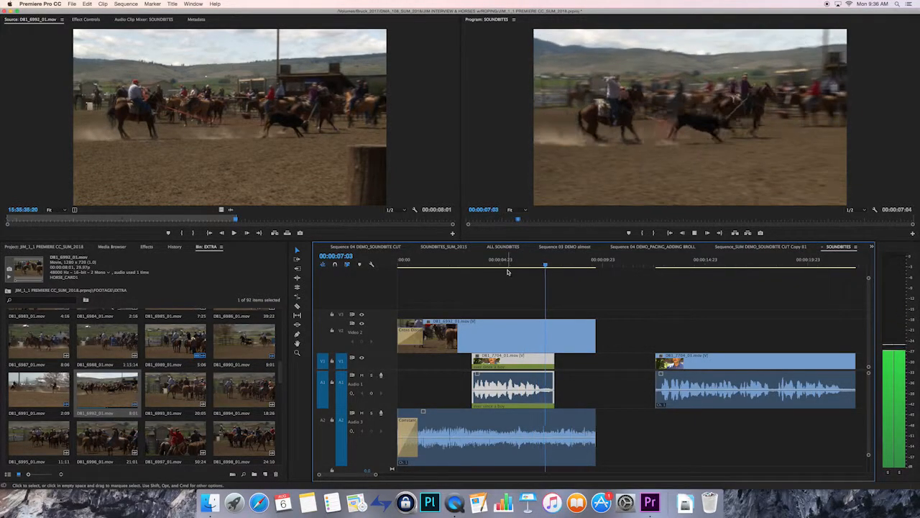
pyautogui.press('k')
pyautogui.press('j')
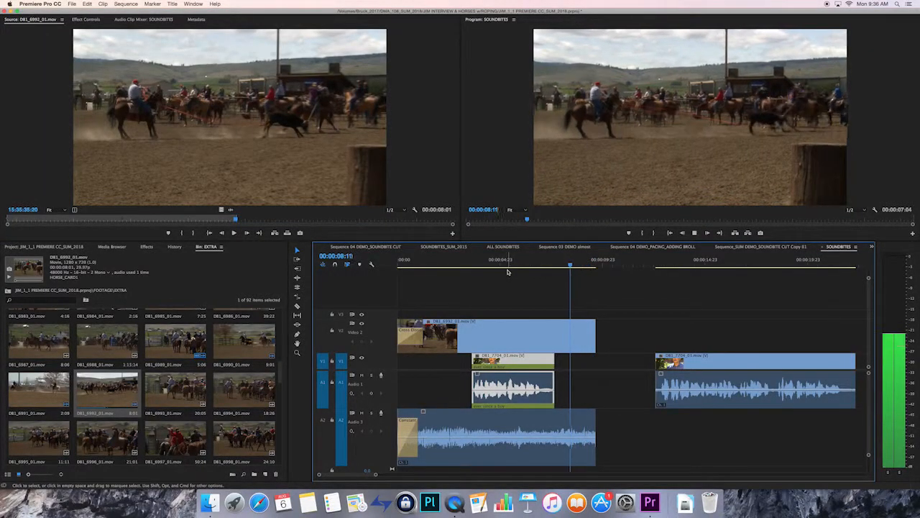
pyautogui.press('k')
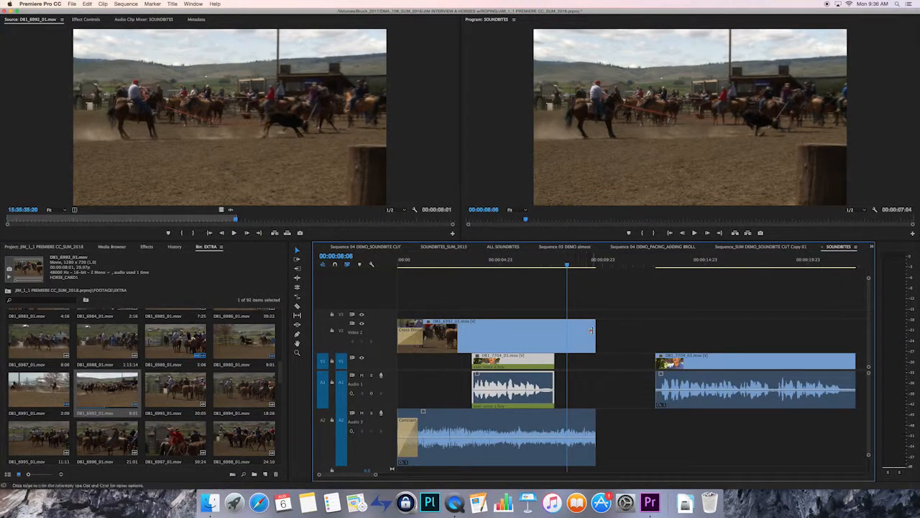
pyautogui.moveTo(594, 331); pyautogui.dragTo(567, 331)
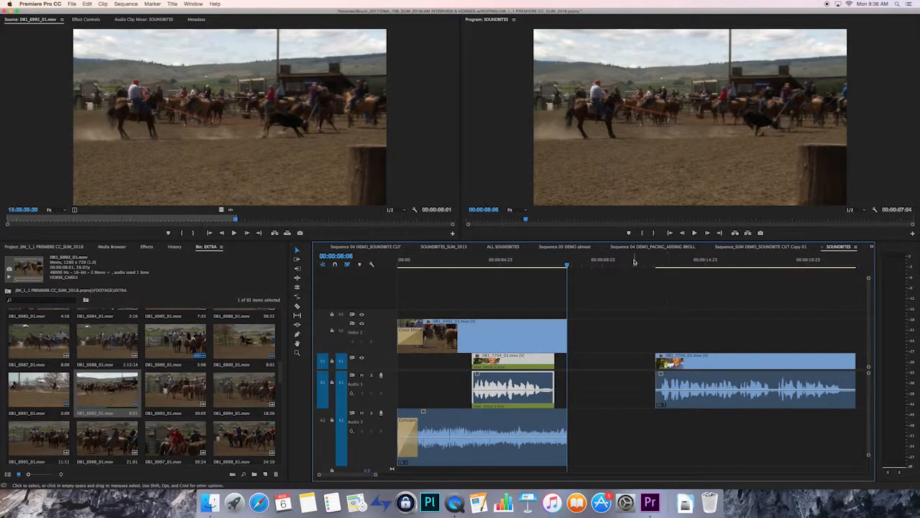
# Review the DB1_6983_01.mov and DB1_6975_01.mov clips from the EXTRA bin as candidates for the next b-roll shot.
pyautogui.moveTo(529, 219); pyautogui.dragTo(515, 220)
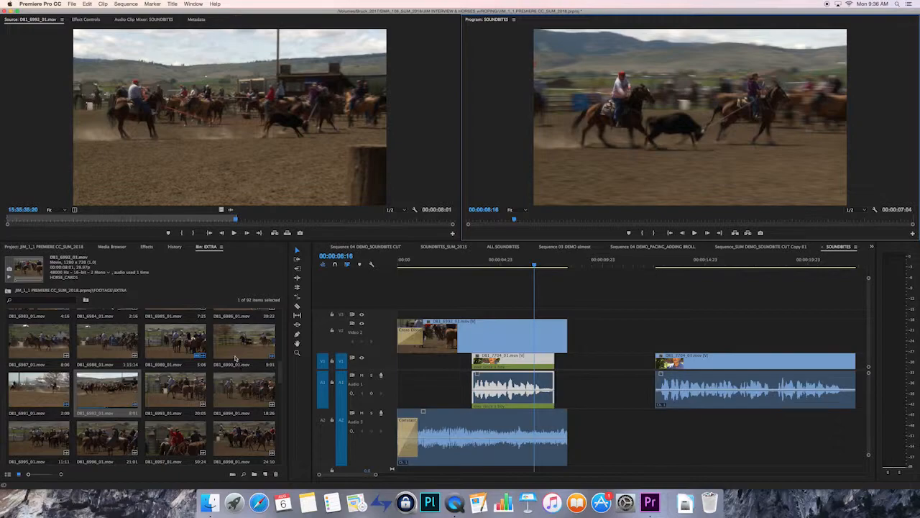
pyautogui.scroll(3, 279, 361)
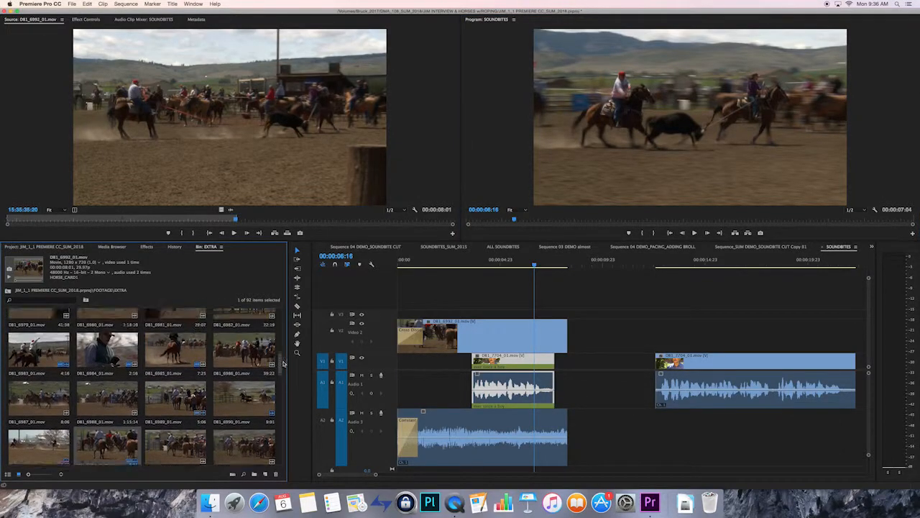
pyautogui.scroll(1, 284, 358)
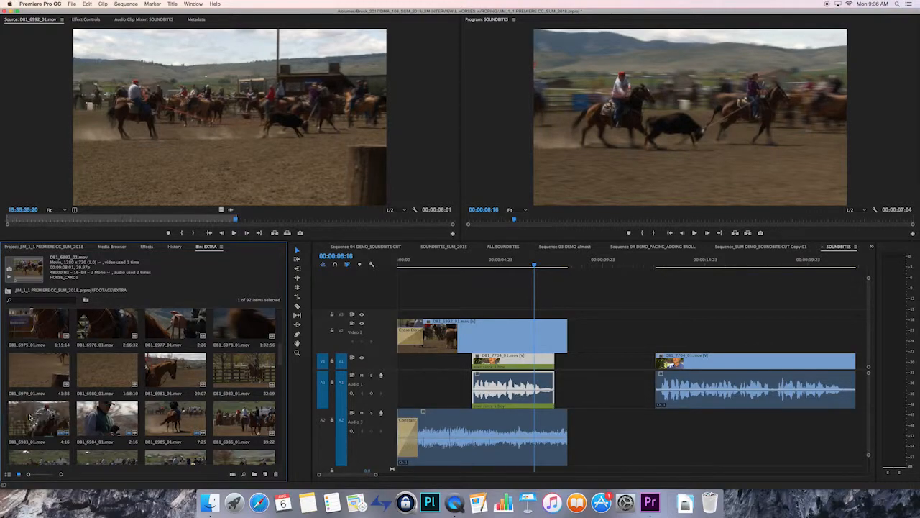
pyautogui.doubleClick(30, 417)
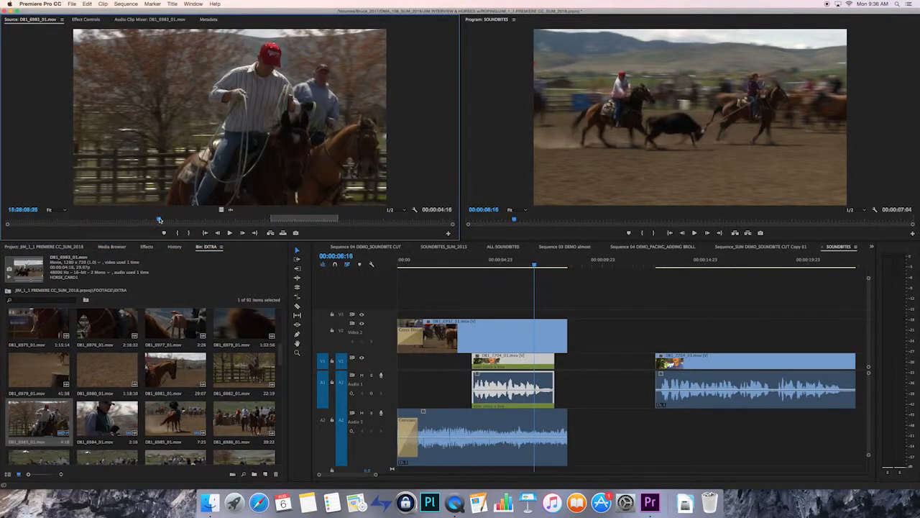
pyautogui.moveTo(160, 219); pyautogui.dragTo(205, 212)
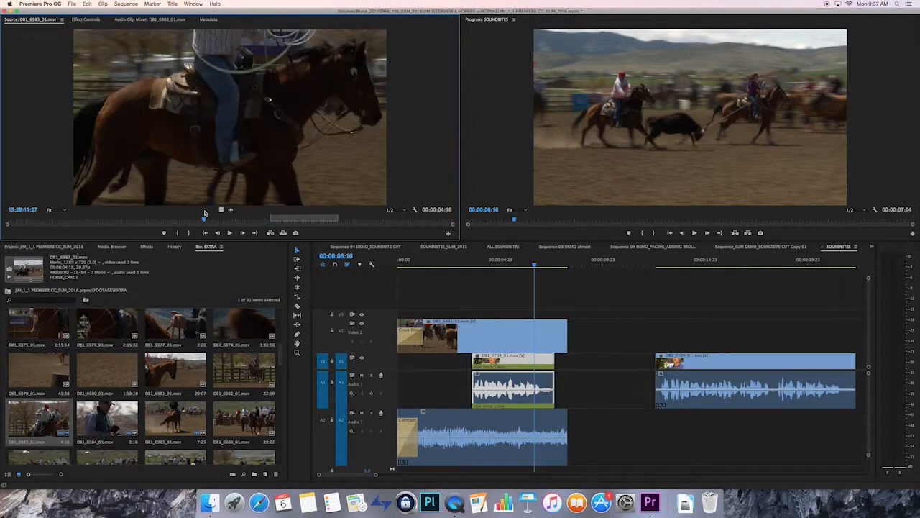
pyautogui.doubleClick(41, 321)
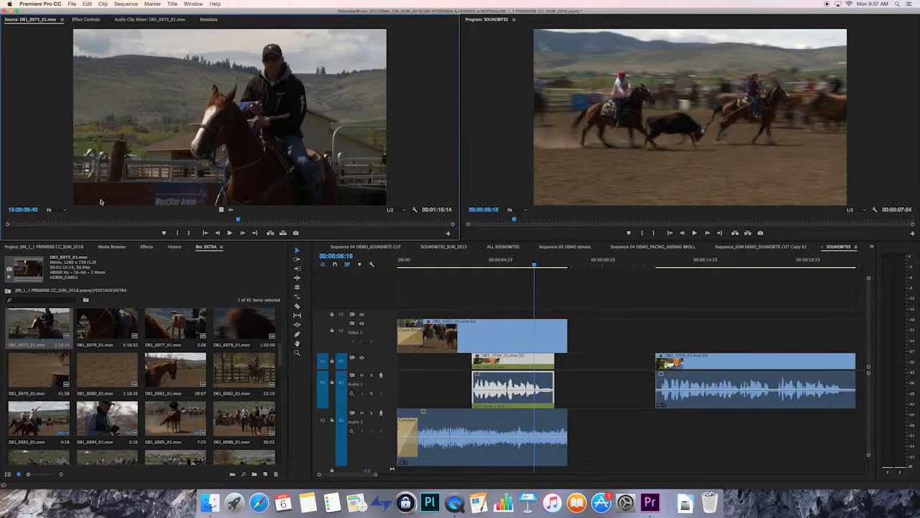
pyautogui.moveTo(29, 219); pyautogui.dragTo(332, 220)
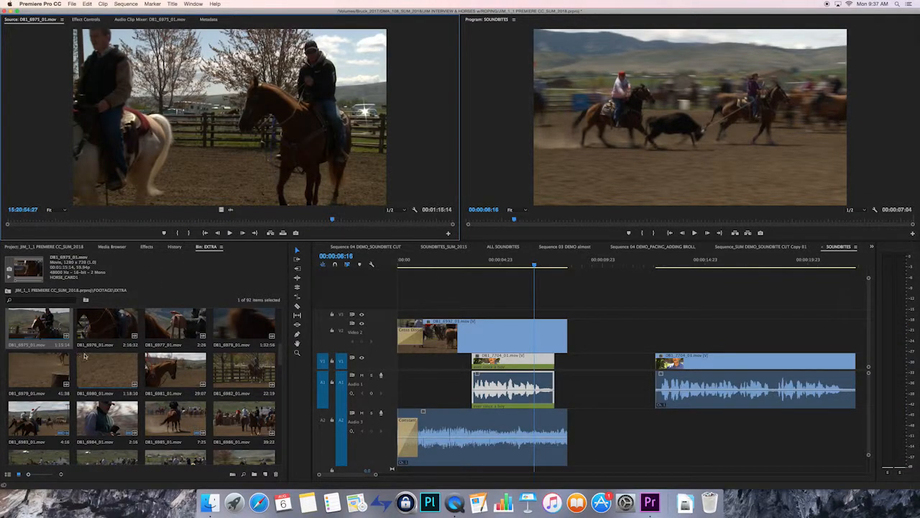
# Mark a range of 00:00:06:23 in DB1_7008_01.mov, and add it on Video 2 directly after the first b-roll clip.
pyautogui.moveTo(282, 352); pyautogui.dragTo(284, 403)
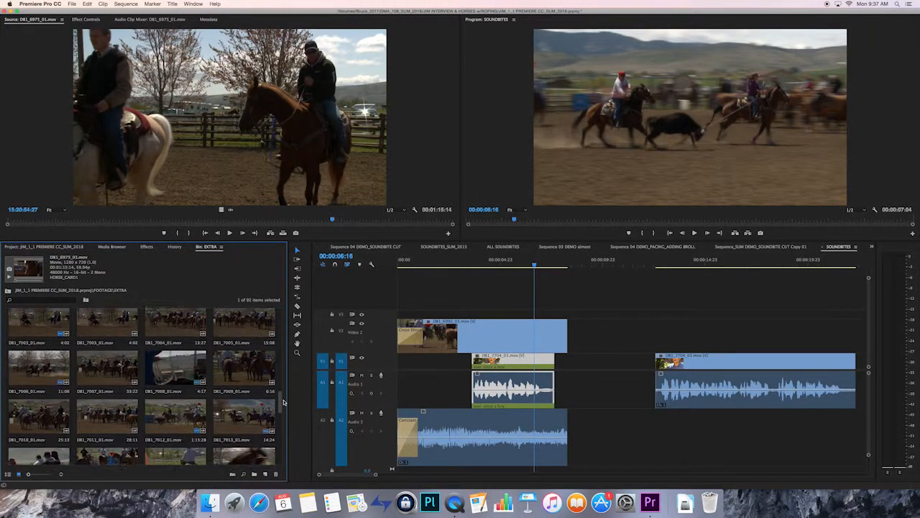
pyautogui.click(174, 371)
pyautogui.doubleClick(174, 372)
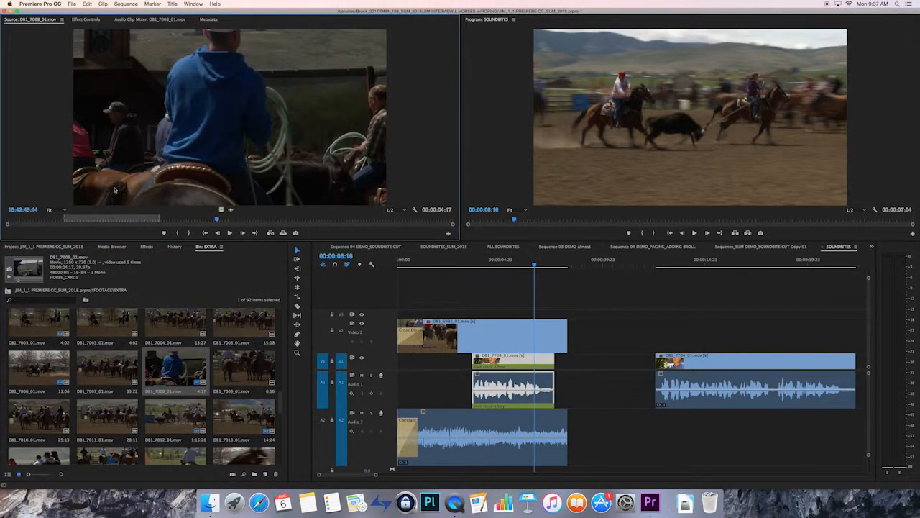
pyautogui.moveTo(123, 221); pyautogui.dragTo(143, 216)
pyautogui.press('i')
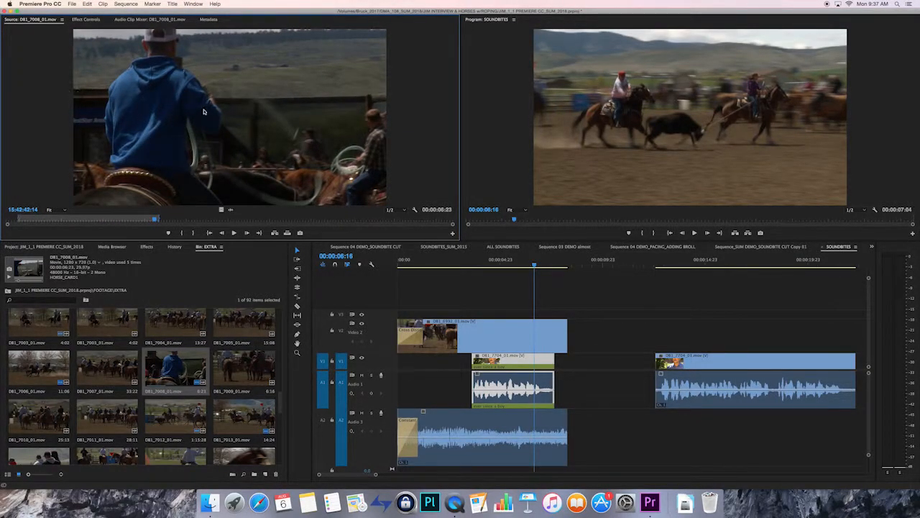
pyautogui.moveTo(421, 203); pyautogui.dragTo(572, 345)
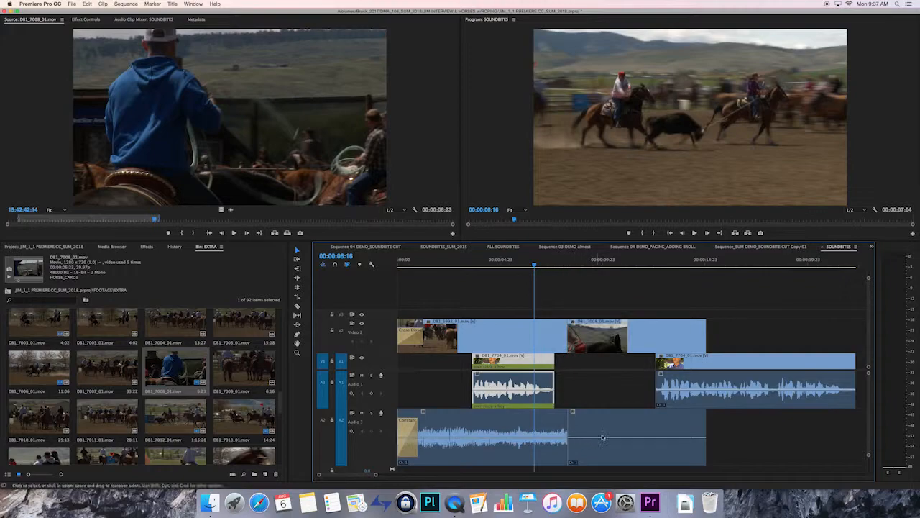
# Play across the cut into the DB1_7008_01.mov clip on Video 2, and resize that clip to fill the sequence frame.
pyautogui.moveTo(534, 267); pyautogui.dragTo(513, 267)
pyautogui.press('space')
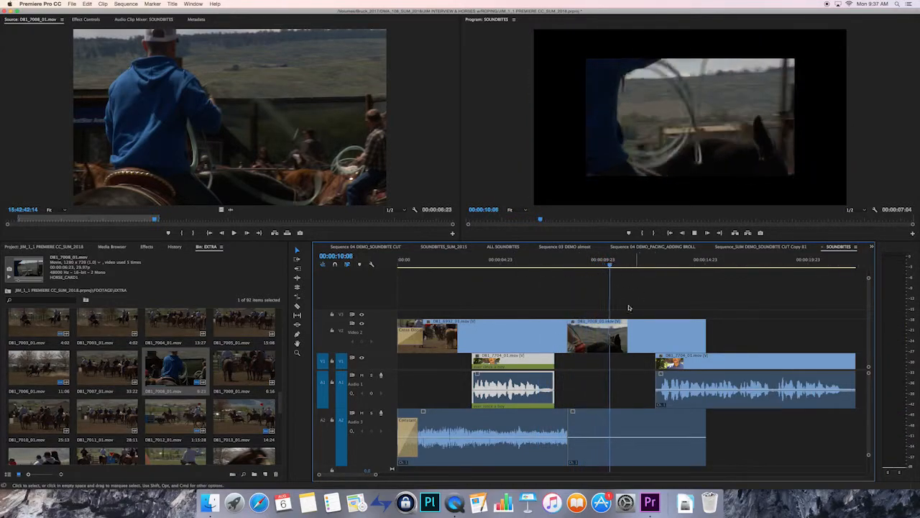
pyautogui.press('space')
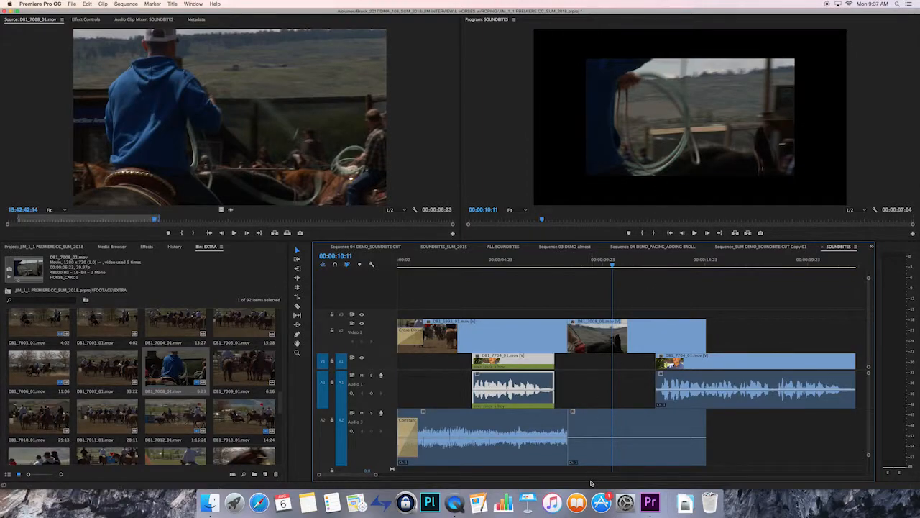
pyautogui.rightClick(641, 338)
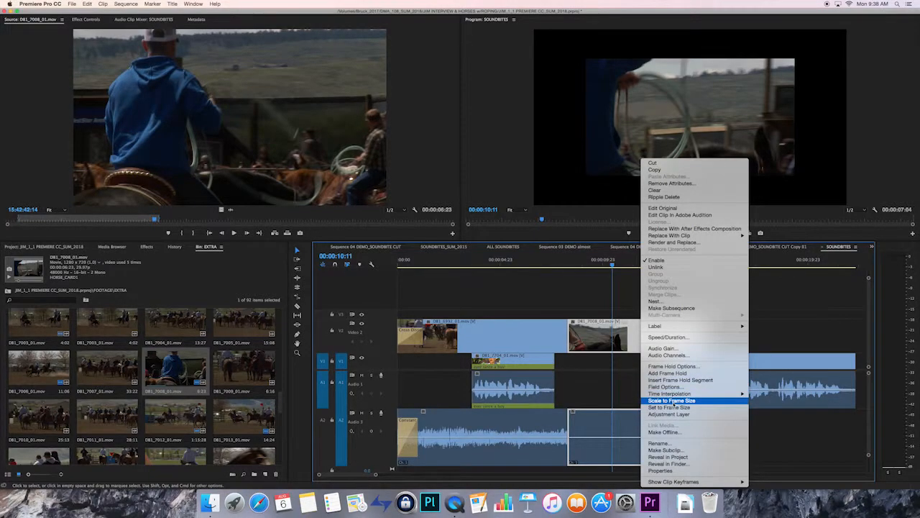
pyautogui.click(676, 380)
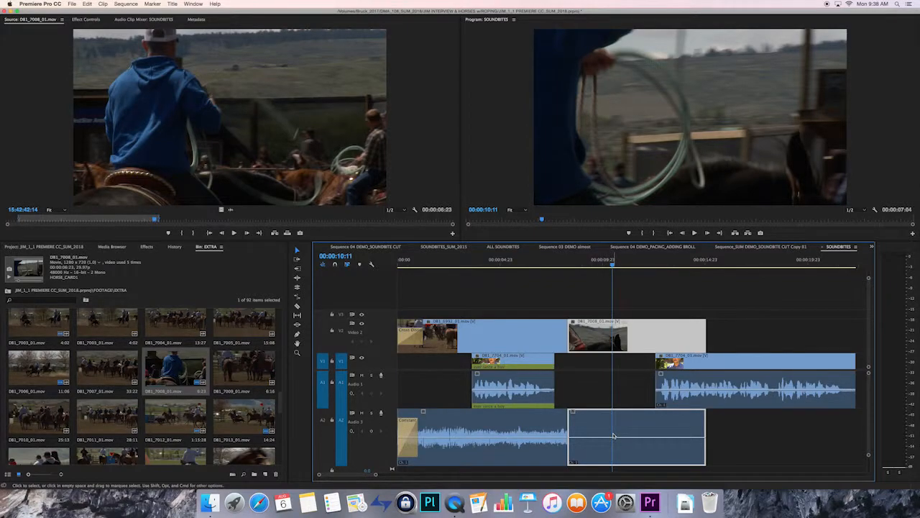
# Delete the silent audio of the DB1_7008_01.mov clip, and extend the first b-roll clip's natural sound just past the second clip's end.
pyautogui.moveTo(613, 264); pyautogui.dragTo(490, 269)
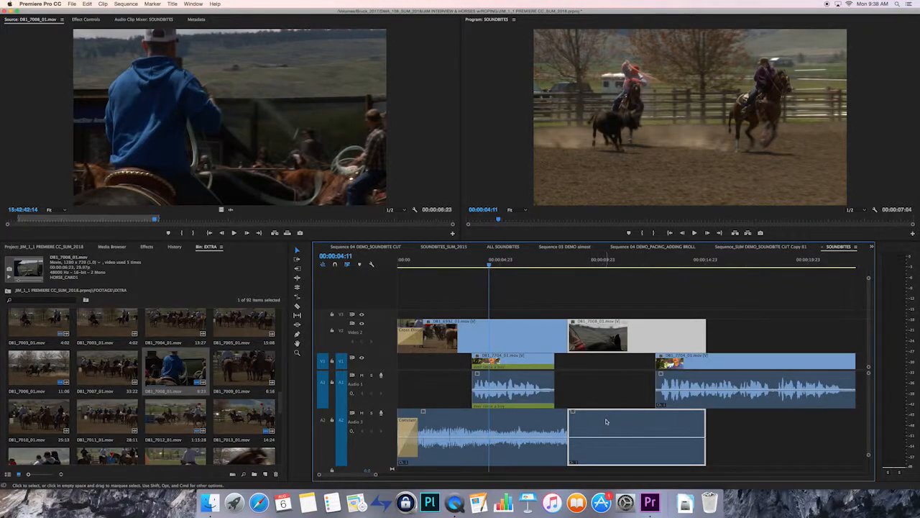
pyautogui.click(730, 435)
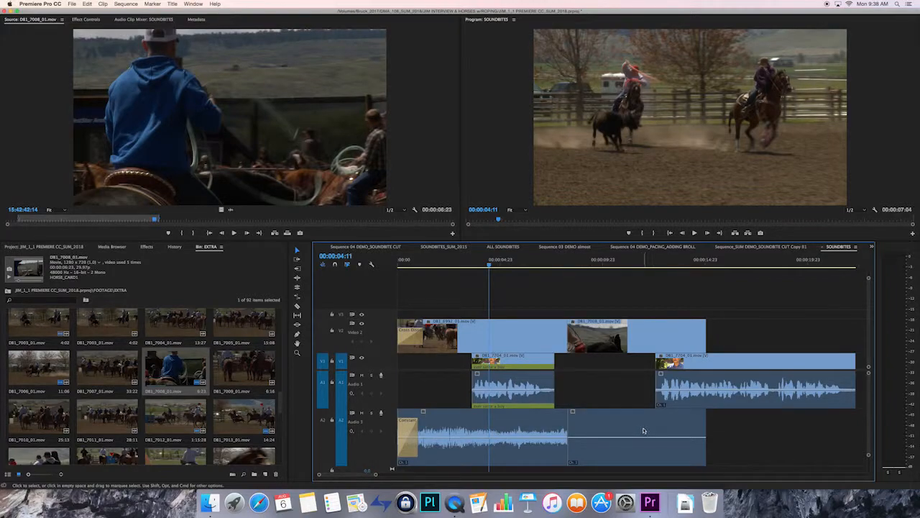
pyautogui.click(635, 428)
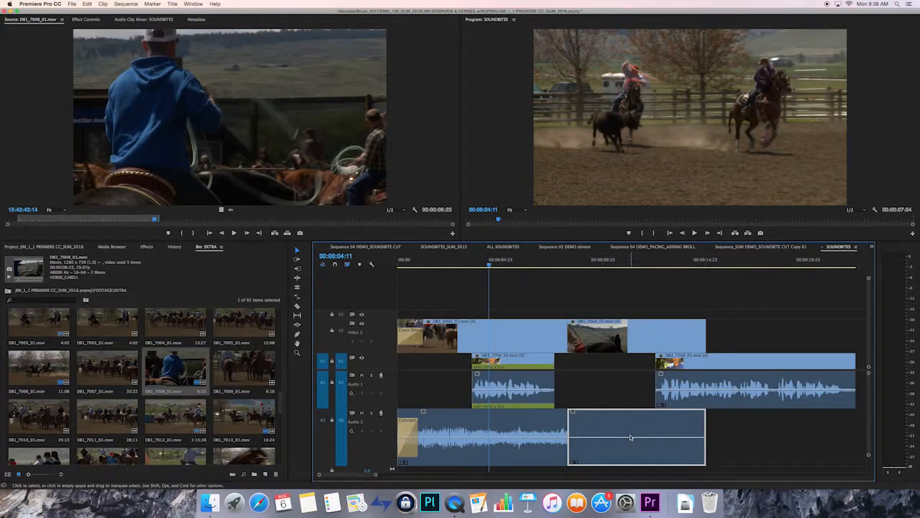
pyautogui.press('Delete')
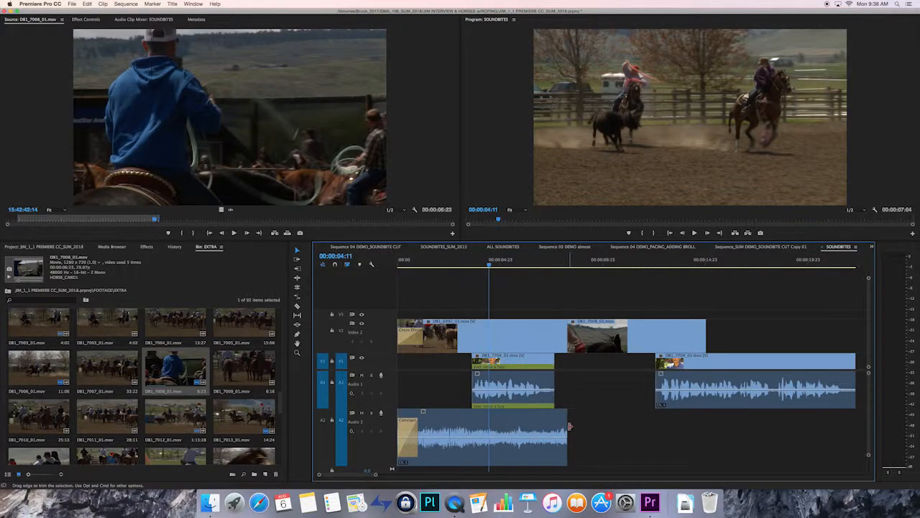
pyautogui.moveTo(566, 426); pyautogui.dragTo(711, 432)
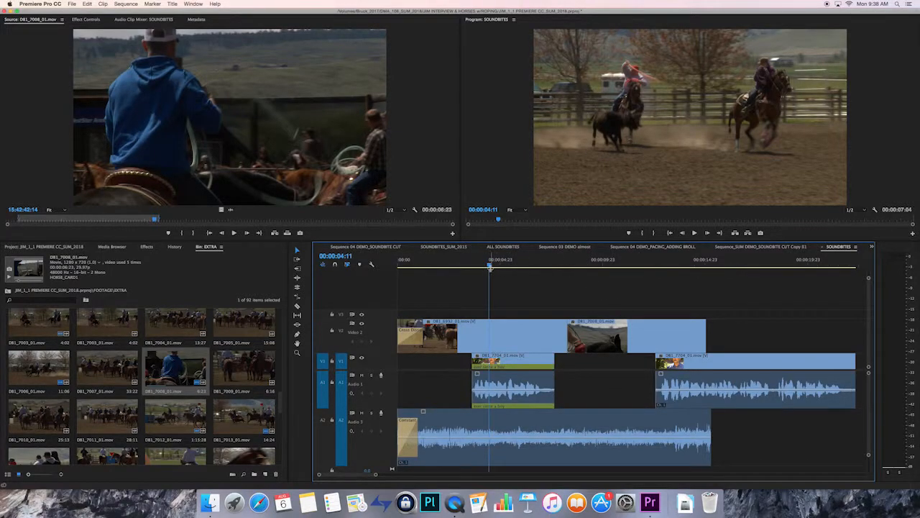
# Play the sequence from the start to check the continuous natural sound beneath both b-roll clips and the soundbites.
pyautogui.press('Home')
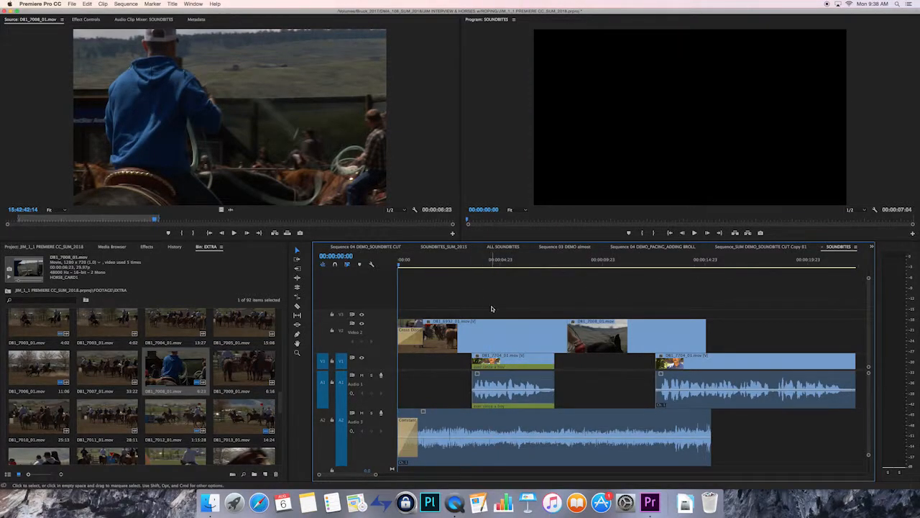
pyautogui.press('space')
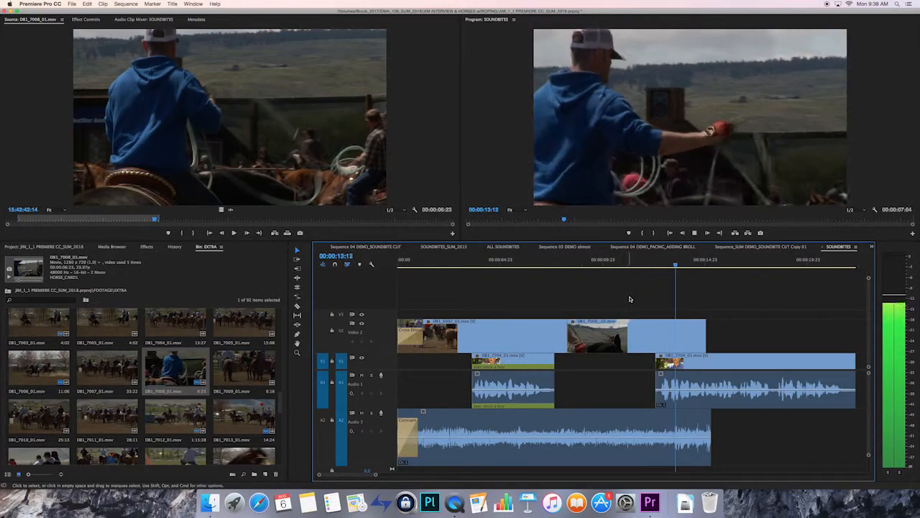
pyautogui.press('space')
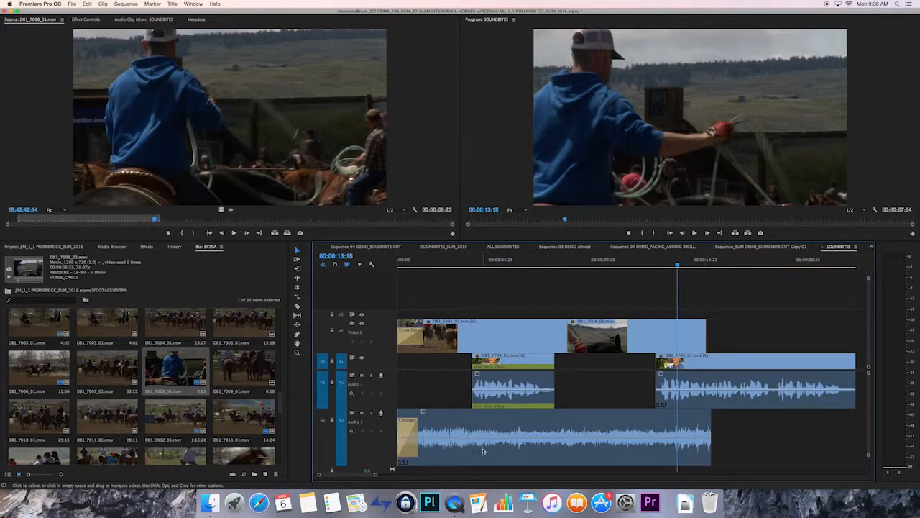
# Try lowering the volume of the whole natural sound clip beneath the b-roll, and play into the first soundbite.
pyautogui.click(454, 260)
pyautogui.moveTo(454, 260); pyautogui.dragTo(466, 264)
pyautogui.moveTo(505, 435); pyautogui.dragTo(506, 453)
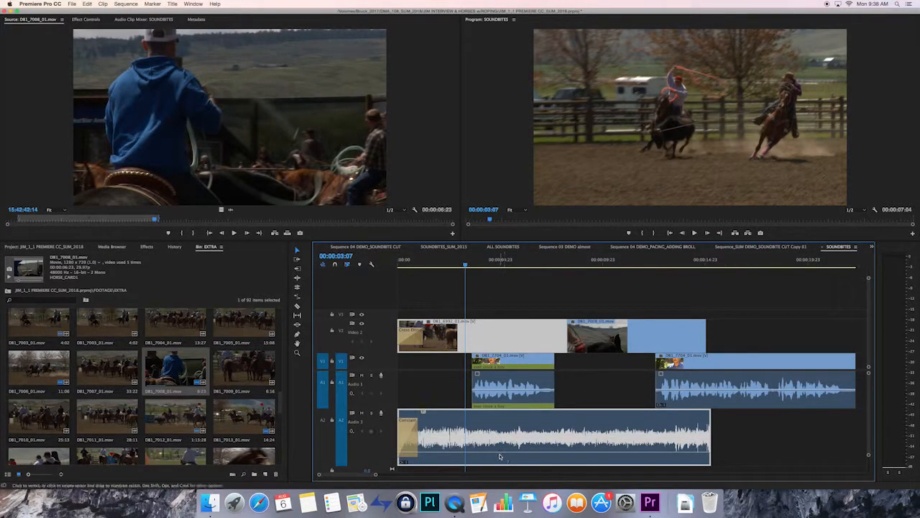
pyautogui.moveTo(466, 262); pyautogui.dragTo(446, 266)
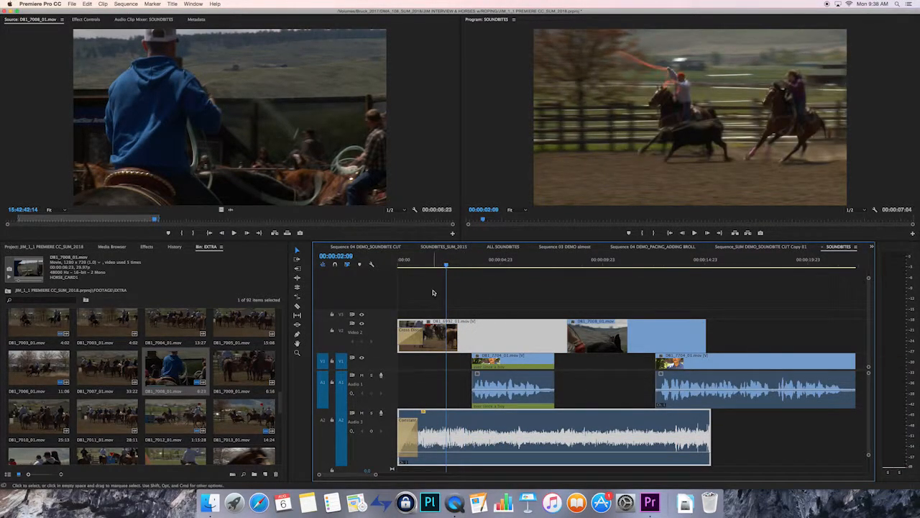
pyautogui.press('space')
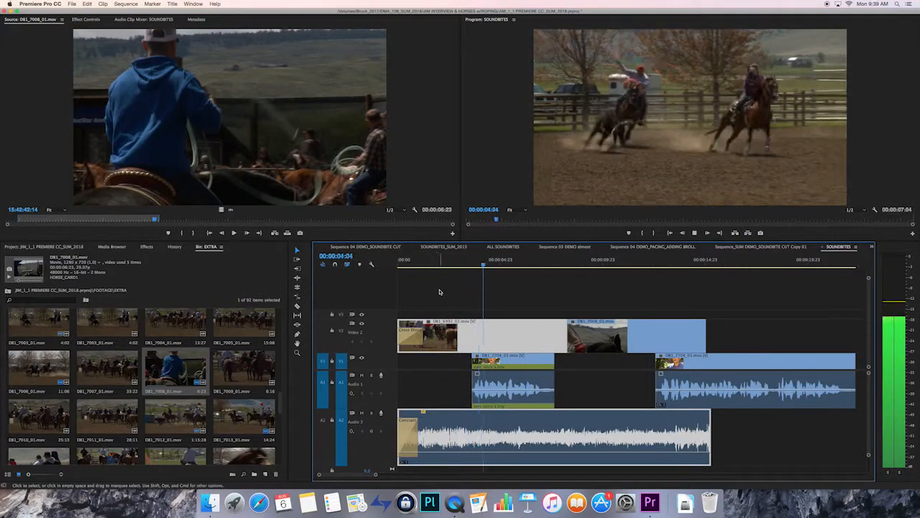
pyautogui.press('space')
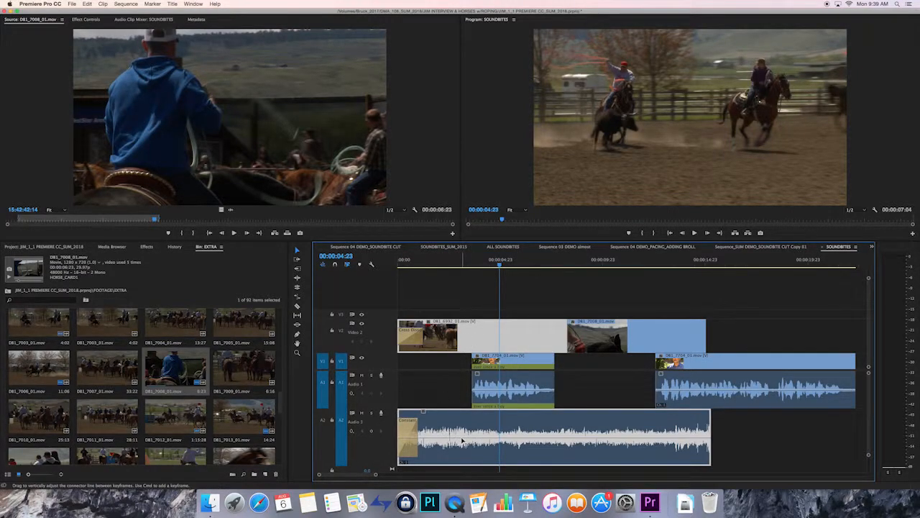
# Keyframe the natural sound on Audio 2 to ramp down to a lower volume just before the first soundbite, at 00:00:03:14.
pyautogui.moveTo(500, 265); pyautogui.dragTo(471, 265)
pyautogui.press('=')
pyautogui.press('=')
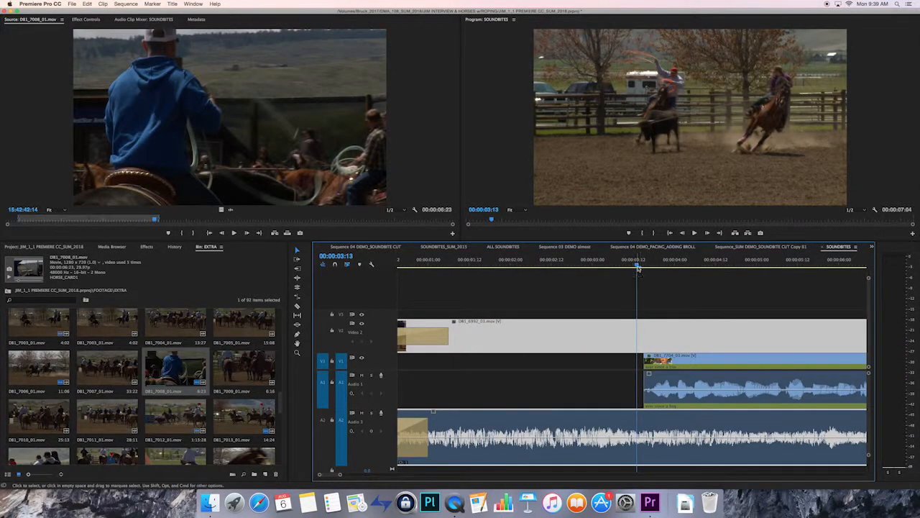
pyautogui.press('Right')
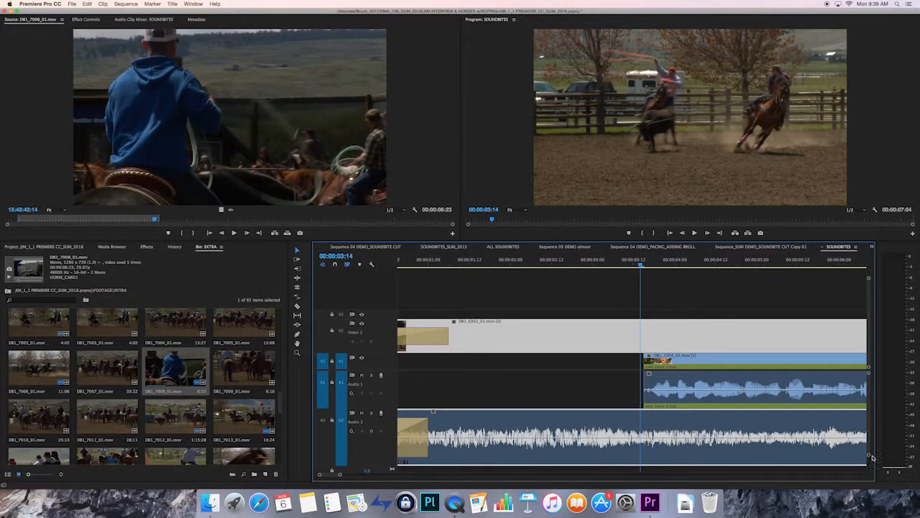
pyautogui.moveTo(869, 456); pyautogui.dragTo(869, 443)
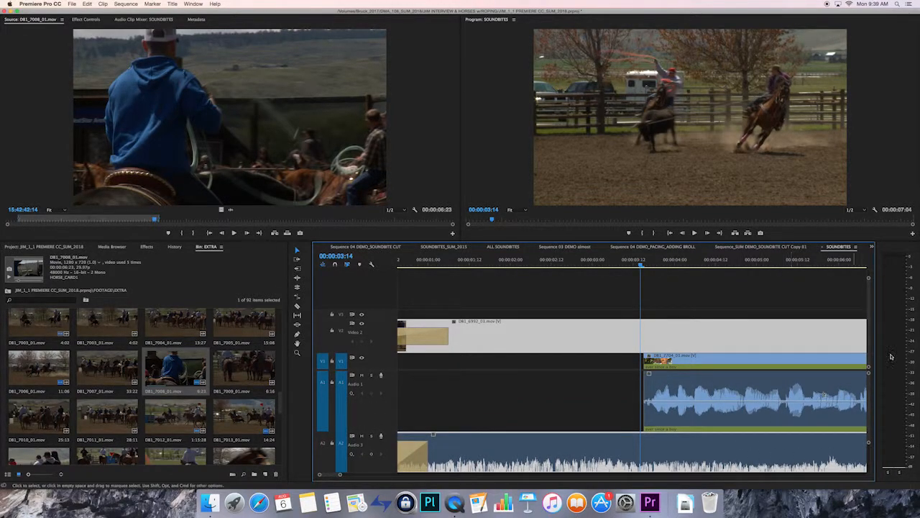
pyautogui.moveTo(869, 397); pyautogui.dragTo(869, 402)
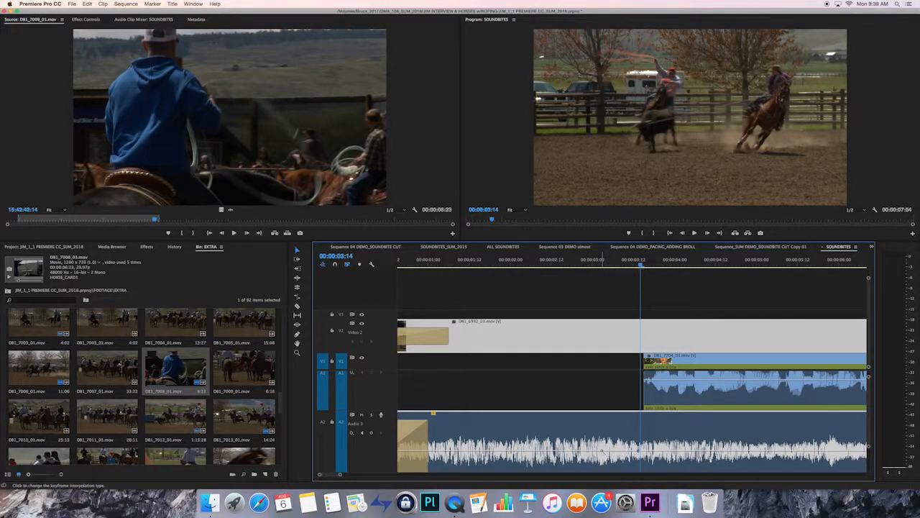
pyautogui.moveTo(640, 450); pyautogui.dragTo(641, 465)
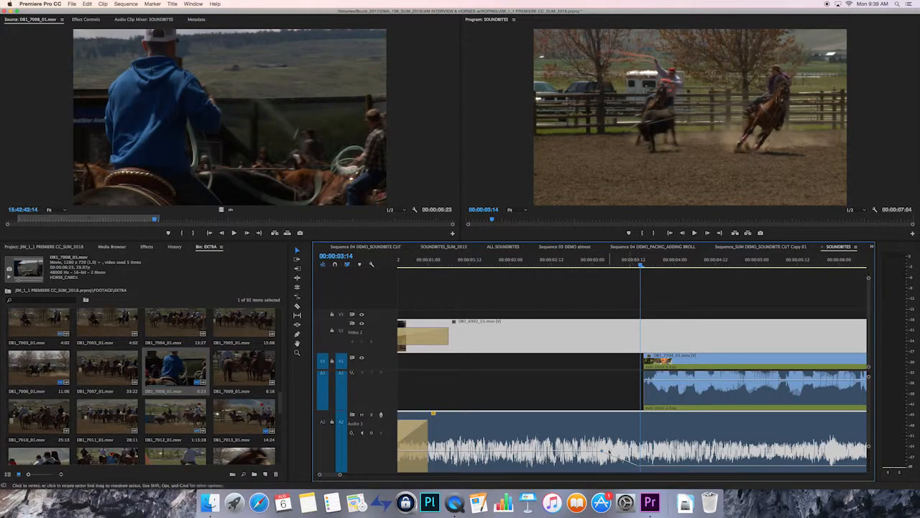
# Shift the starting keyframe of the natural sound's volume dip slightly earlier, and play the opening from the start to check it.
pyautogui.click(601, 451)
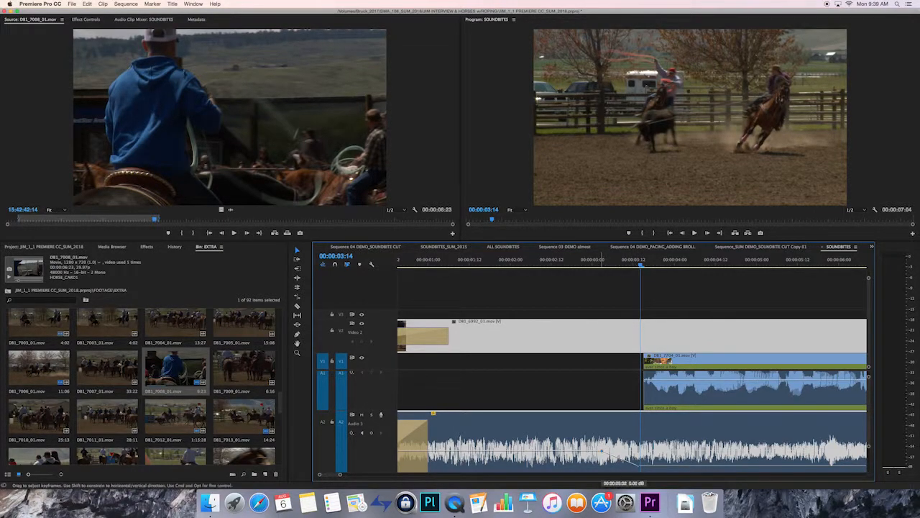
pyautogui.moveTo(601, 452); pyautogui.dragTo(594, 451)
pyautogui.moveTo(591, 450); pyautogui.dragTo(591, 448)
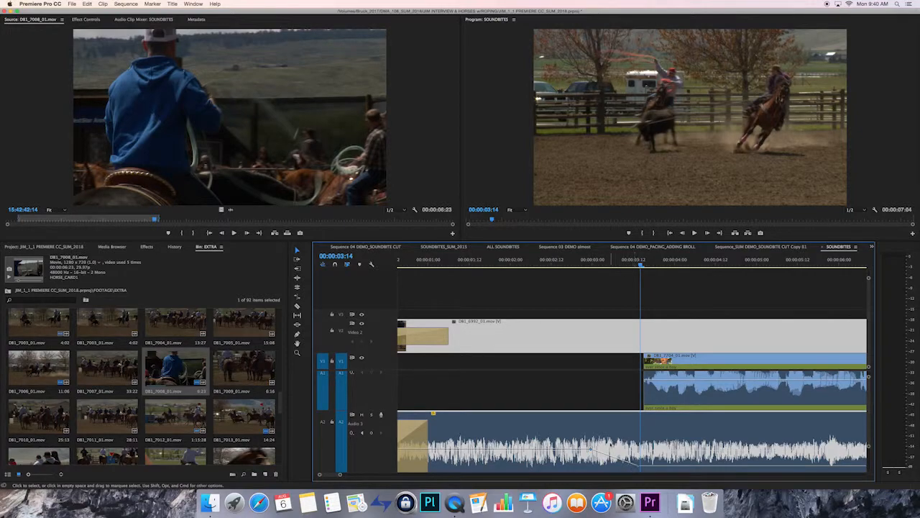
pyautogui.press('Home')
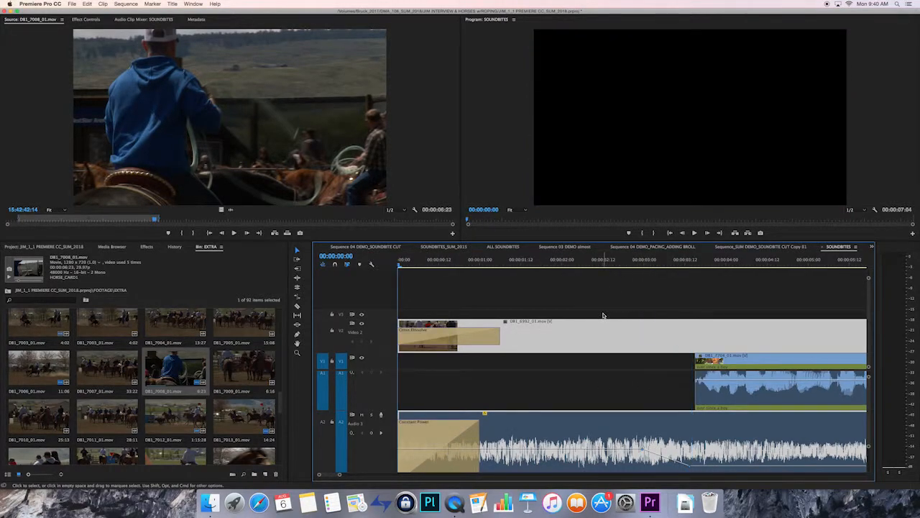
pyautogui.press('space')
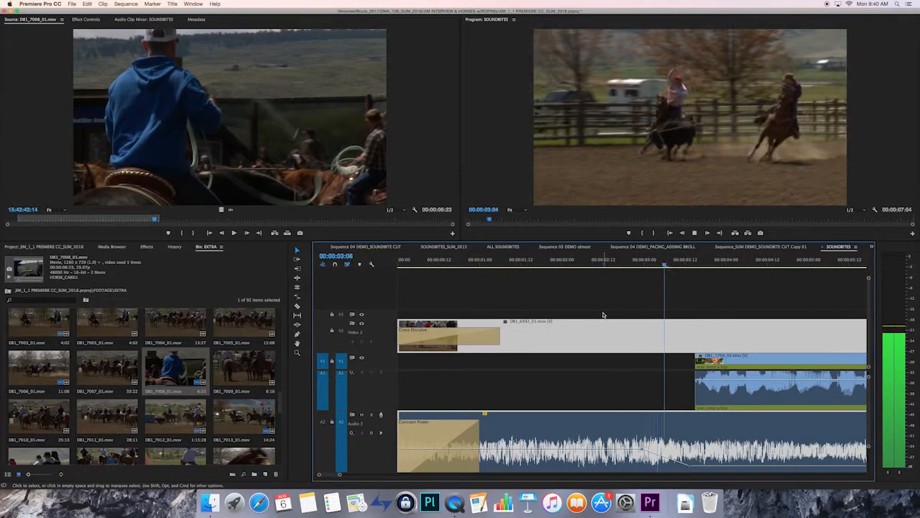
pyautogui.press('space')
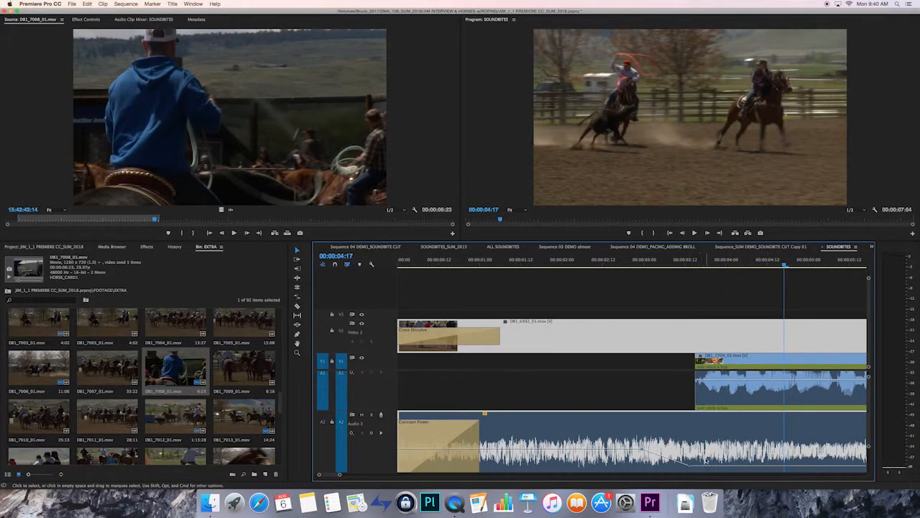
# Adjust the lowered natural sound level beneath the first soundbite, and play across the soundbite's end into the second b-roll clip.
pyautogui.moveTo(687, 468); pyautogui.dragTo(732, 471)
pyautogui.moveTo(635, 261); pyautogui.dragTo(579, 265)
pyautogui.press('space')
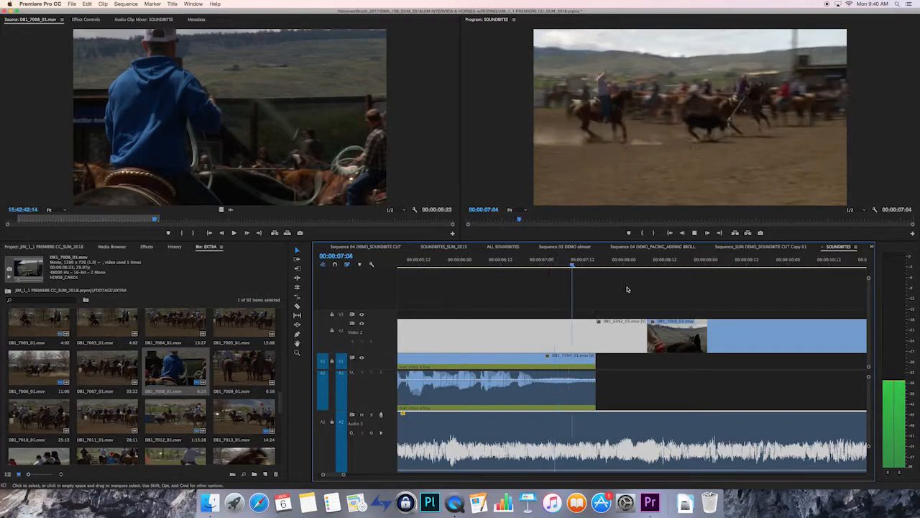
pyautogui.press('space')
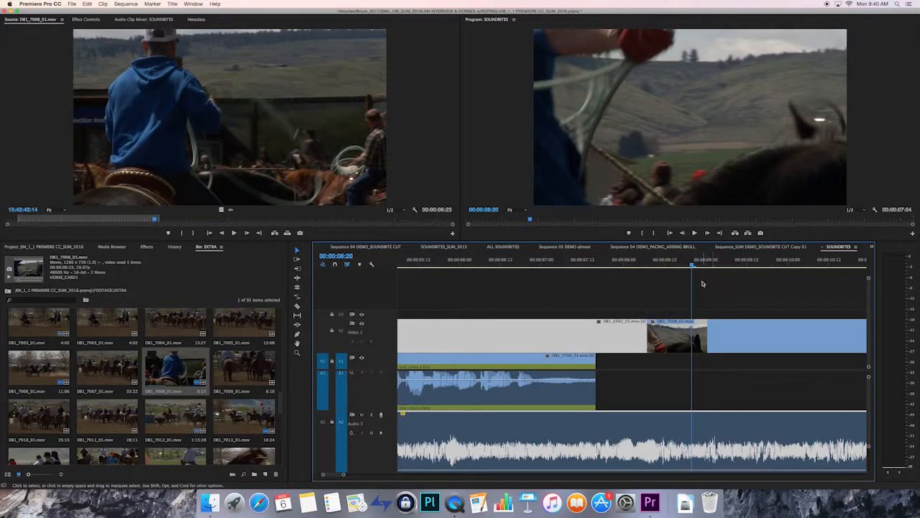
# Replay the transition from the end of the first soundbite to the DB1_7008_01.mov clip, and save the project.
pyautogui.moveTo(694, 265); pyautogui.dragTo(584, 266)
pyautogui.press('=')
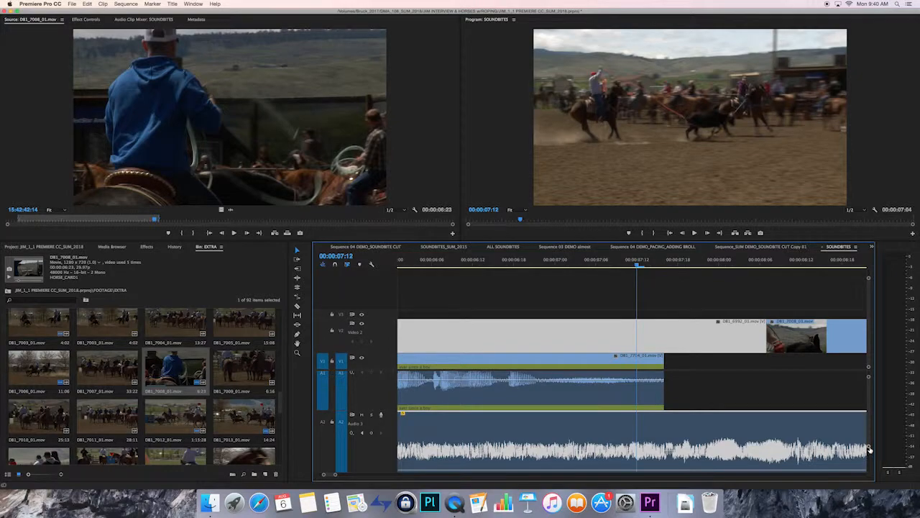
pyautogui.moveTo(868, 447); pyautogui.dragTo(870, 458)
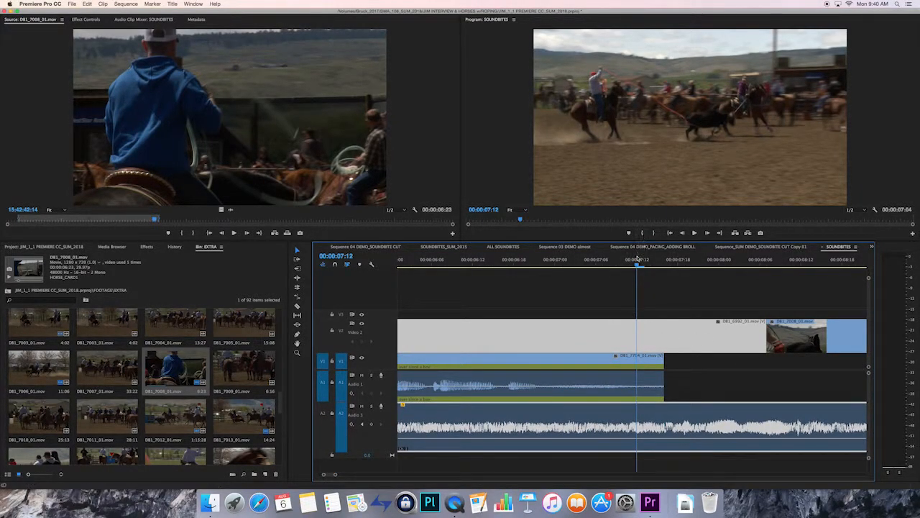
pyautogui.press('space')
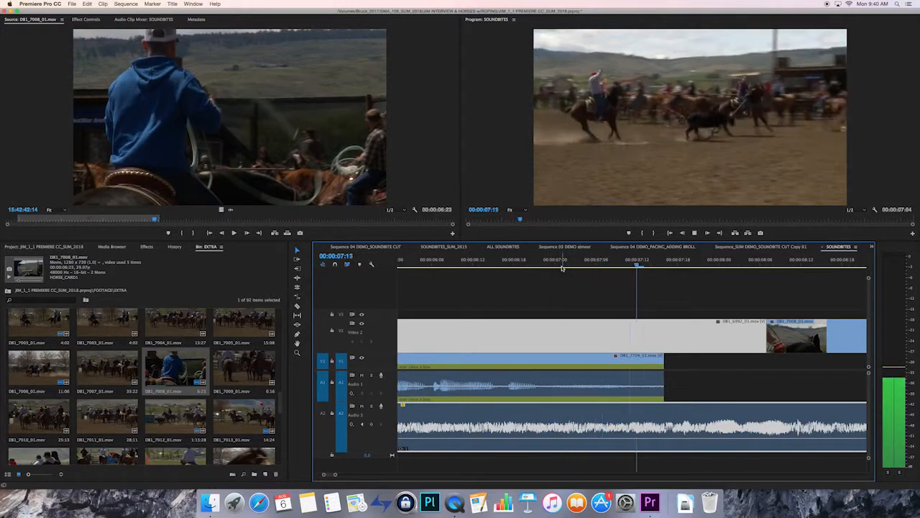
pyautogui.press('space')
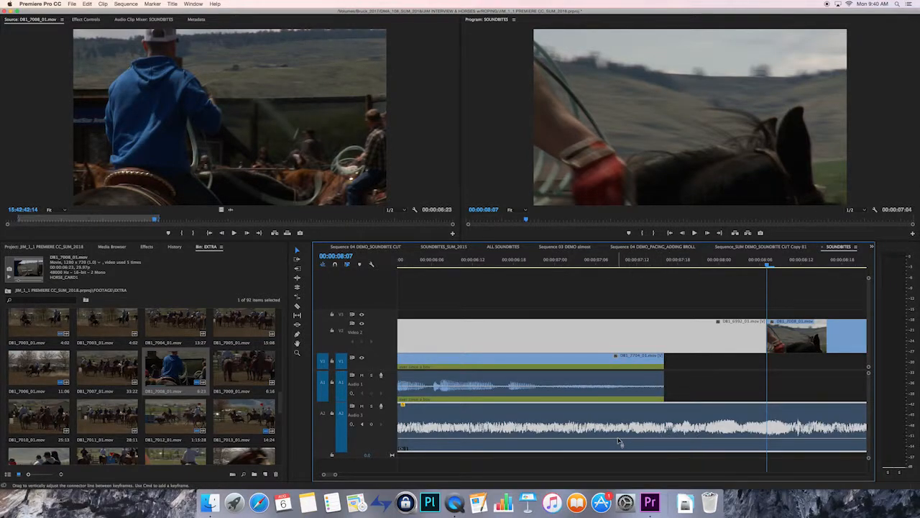
pyautogui.press('super+s')
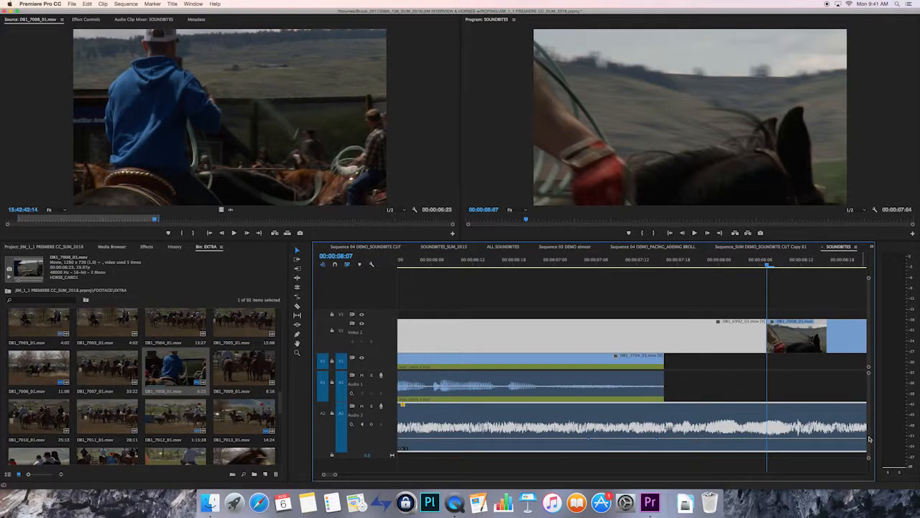
# Keyframe the natural sound to rise after the first soundbite and fall again from 00:00:09:04, raising the level between those points.
pyautogui.press('space')
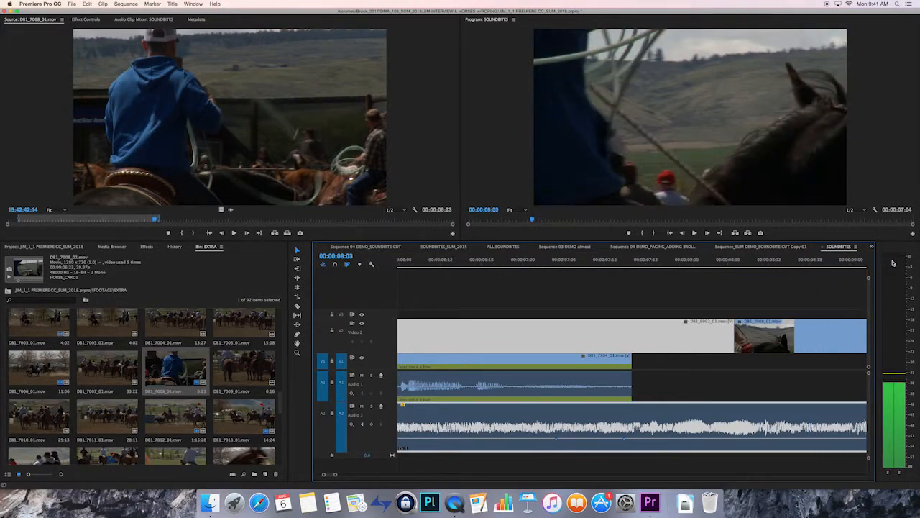
pyautogui.moveTo(906, 263); pyautogui.dragTo(728, 267)
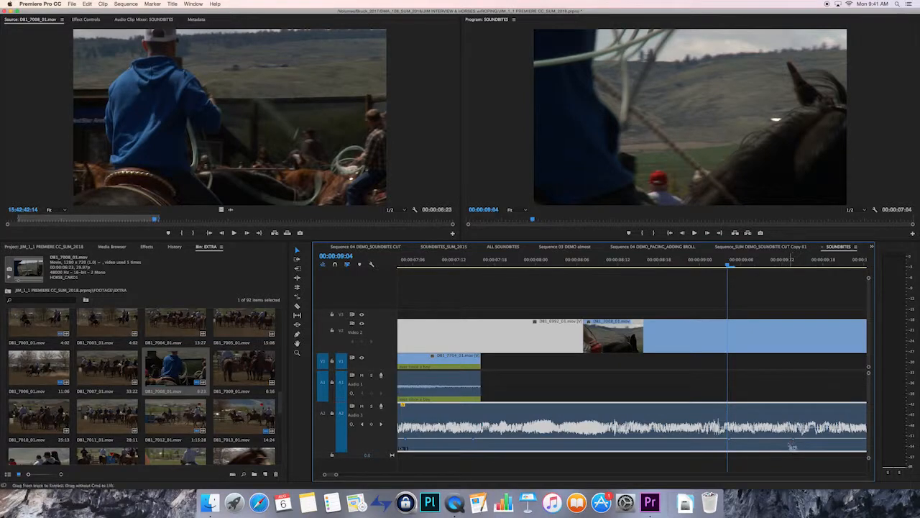
pyautogui.moveTo(597, 441); pyautogui.dragTo(598, 419)
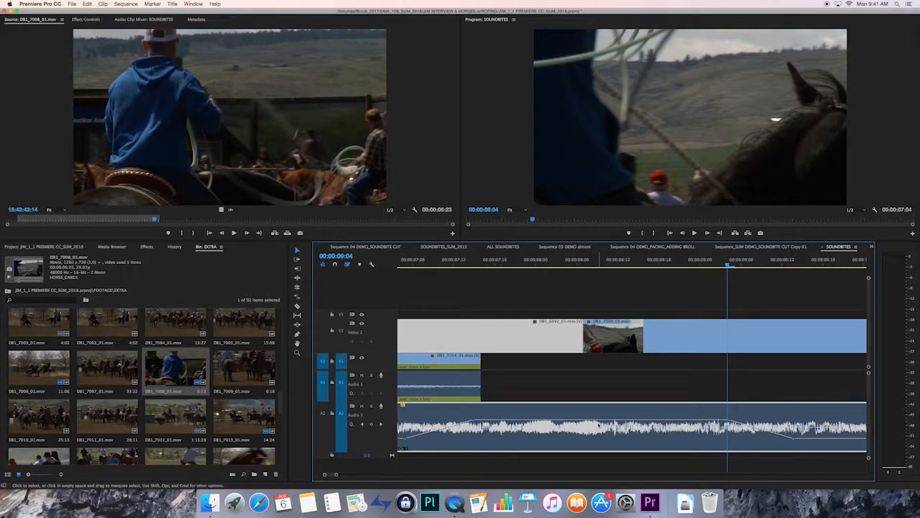
pyautogui.press('-')
pyautogui.press('-')
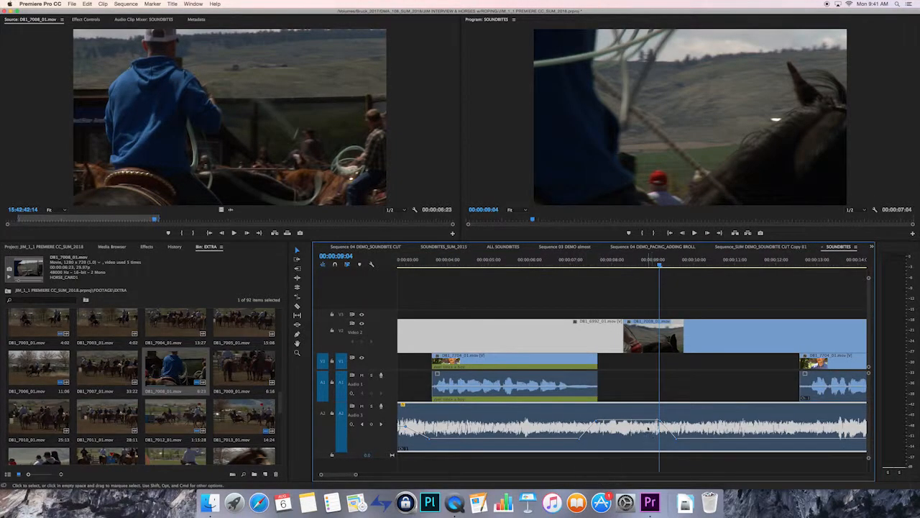
# Move the second soundbite about 3 seconds earlier so it starts where the natural sound dips again, and play the sequence from the start.
pyautogui.moveTo(837, 364); pyautogui.dragTo(722, 377)
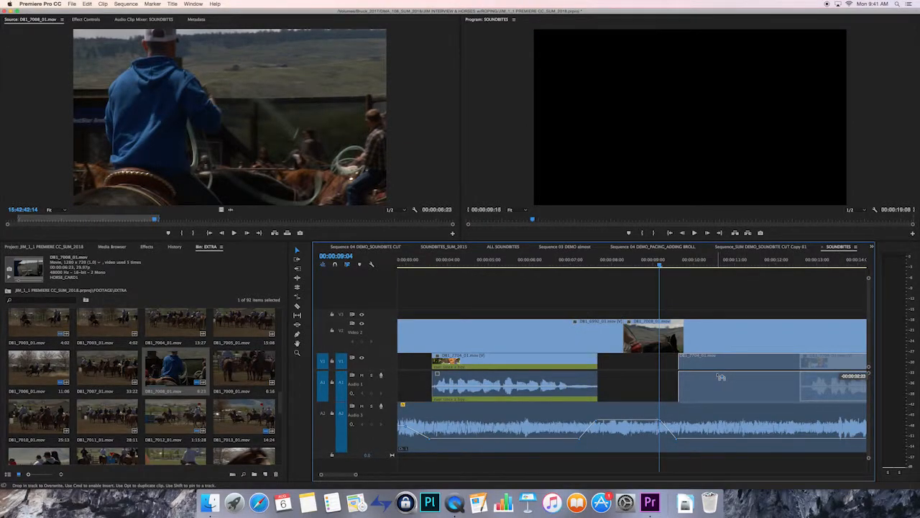
pyautogui.moveTo(663, 269); pyautogui.dragTo(497, 263)
pyautogui.press('Home')
pyautogui.press('-')
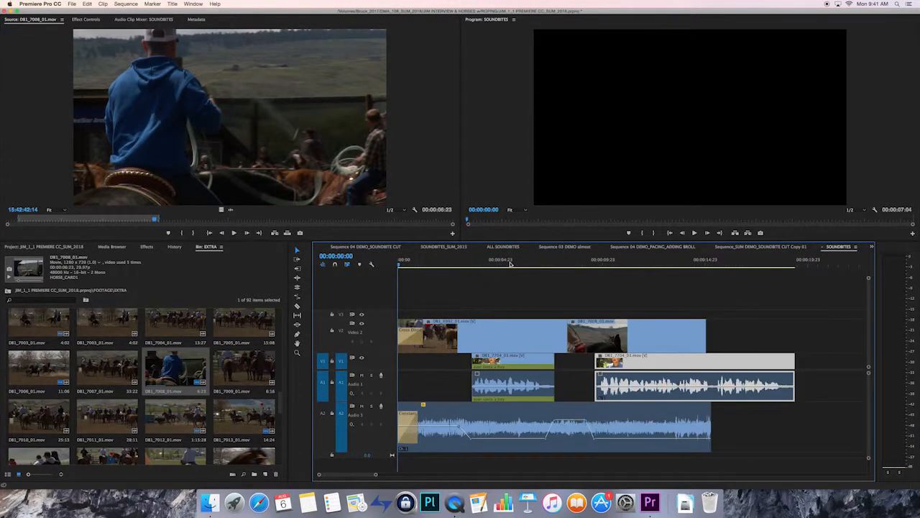
pyautogui.press('space')
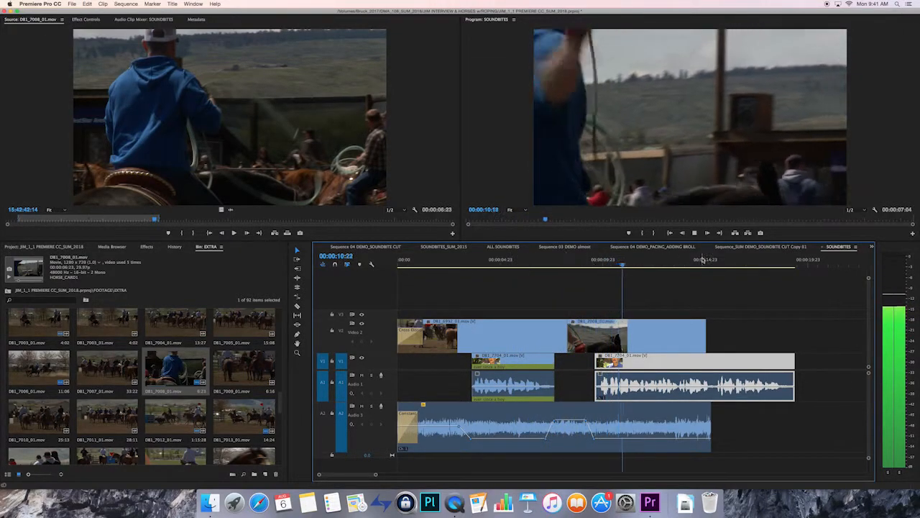
pyautogui.press('space')
# Lower the natural sound a little further beneath both soundbites, and replay the sequence from the start to check the balance.
pyautogui.click(625, 437)
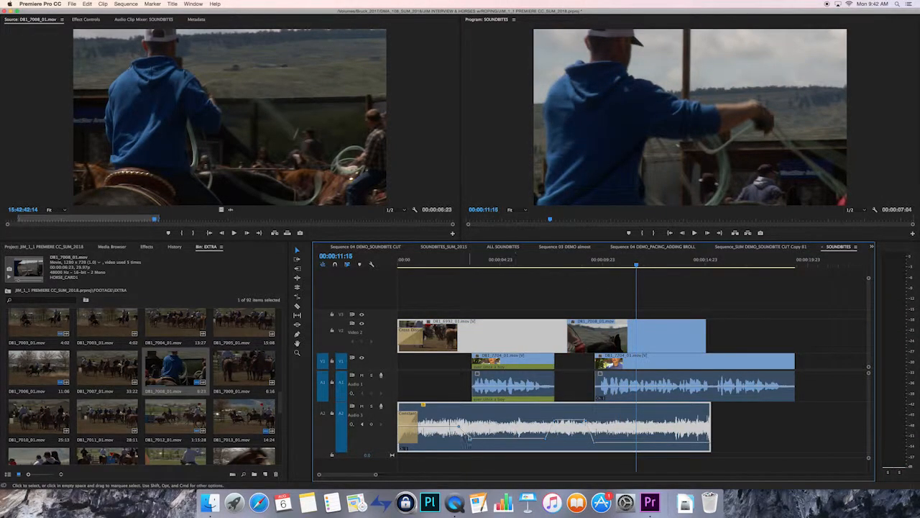
pyautogui.moveTo(495, 432); pyautogui.dragTo(493, 443)
pyautogui.moveTo(421, 261); pyautogui.dragTo(390, 260)
pyautogui.press('space')
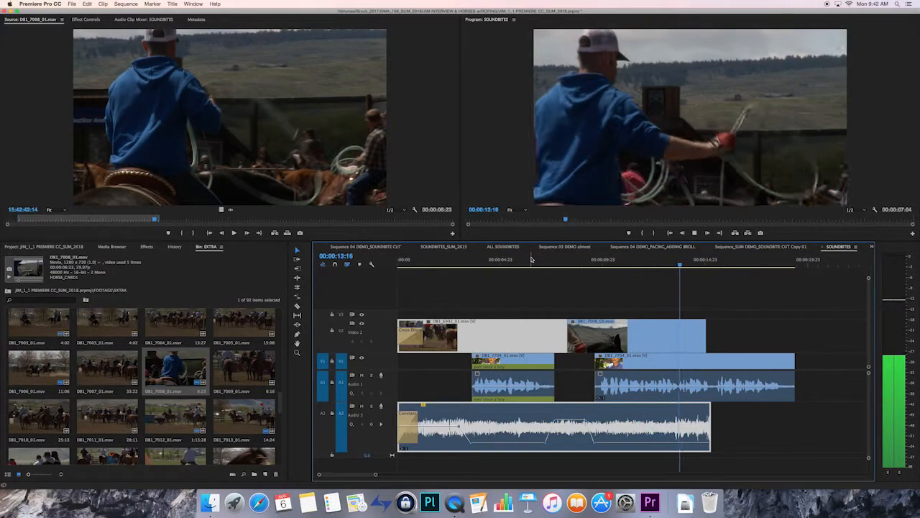
pyautogui.press('space')
# Find a cut point in the DB1_7008_01.mov clip, and trim both that clip and the natural sound to end at 00:00:13:08.
pyautogui.moveTo(683, 266); pyautogui.dragTo(673, 266)
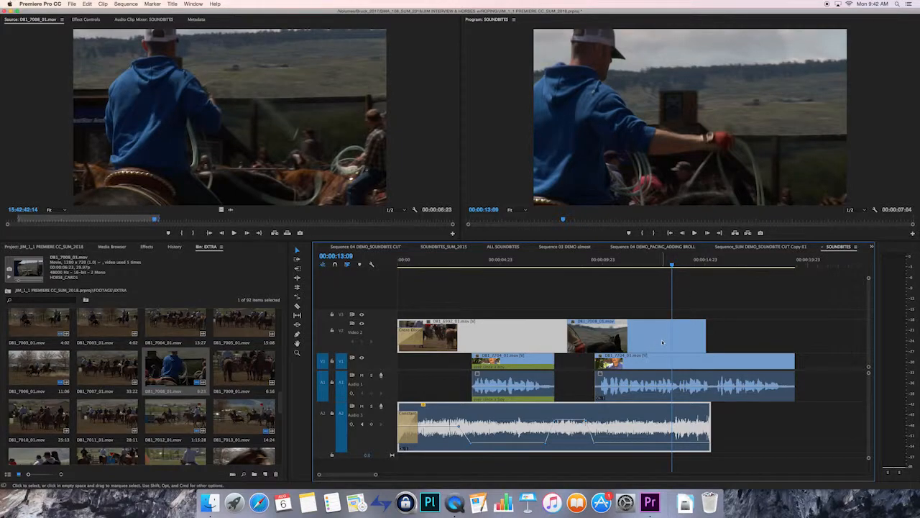
pyautogui.moveTo(673, 266); pyautogui.dragTo(648, 266)
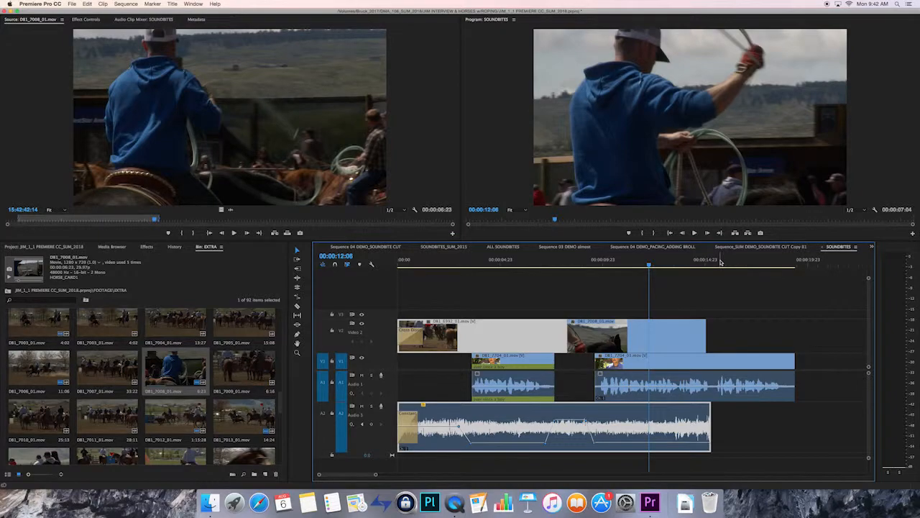
pyautogui.moveTo(645, 264); pyautogui.dragTo(601, 269)
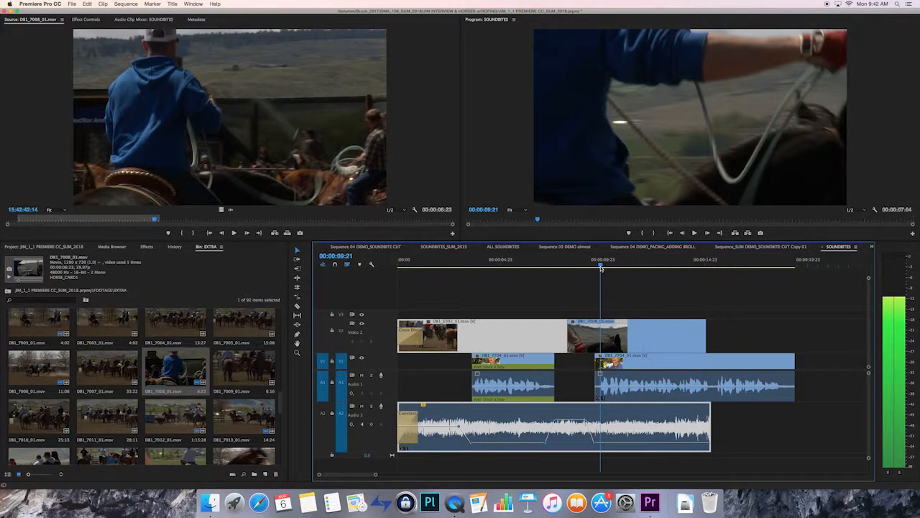
pyautogui.press('space')
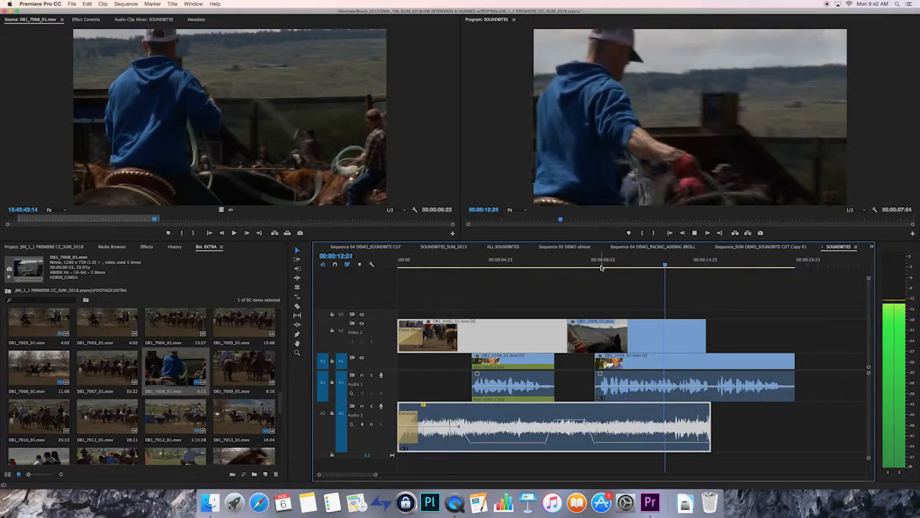
pyautogui.press('space')
pyautogui.moveTo(682, 266); pyautogui.dragTo(671, 266)
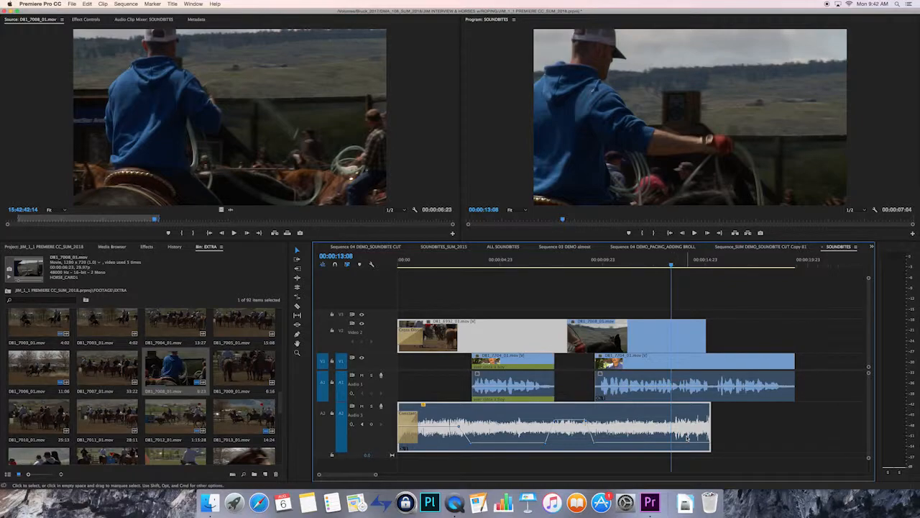
pyautogui.moveTo(703, 334); pyautogui.dragTo(671, 337)
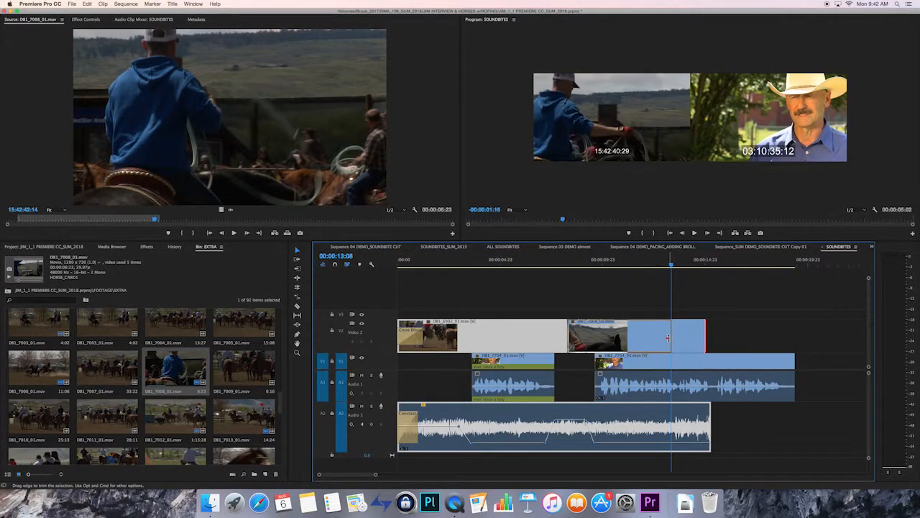
pyautogui.moveTo(709, 425); pyautogui.dragTo(670, 429)
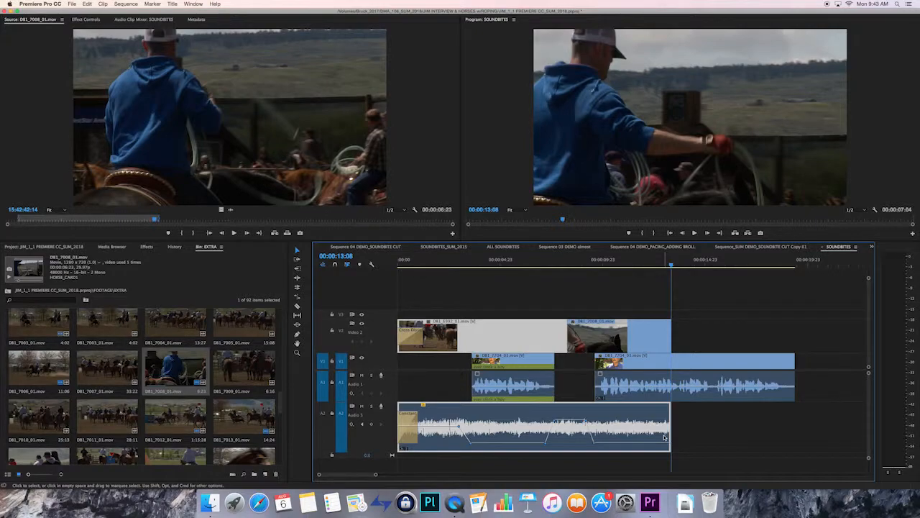
# Play from the start of the second soundbite to check the shortened b-roll and natural sound.
pyautogui.moveTo(672, 266); pyautogui.dragTo(598, 266)
pyautogui.press('space')
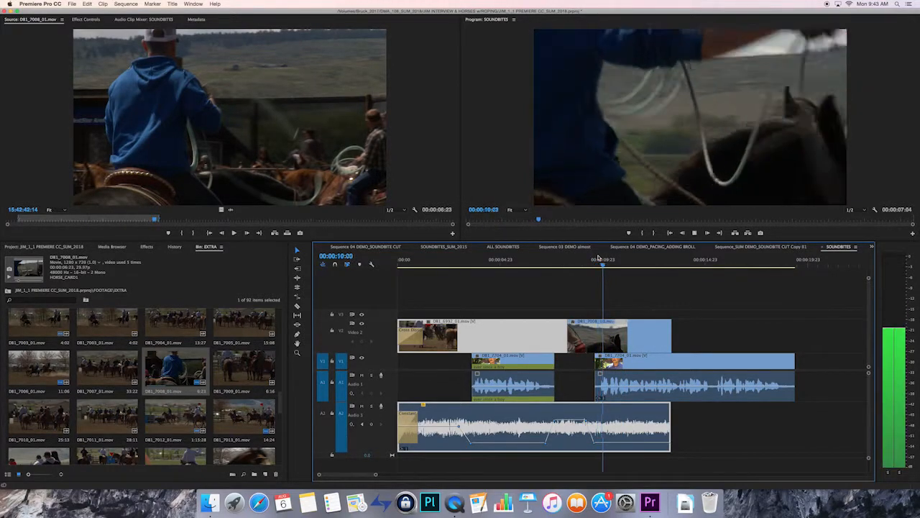
pyautogui.press('space')
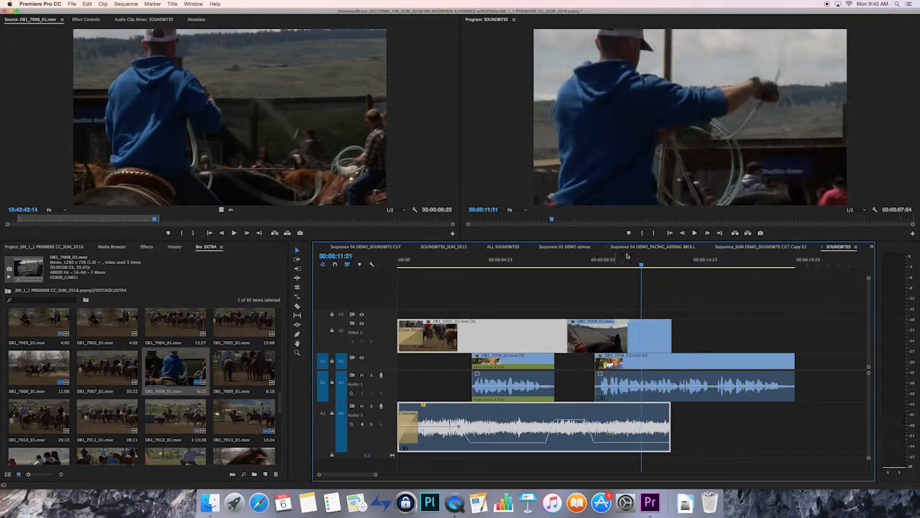
# Mark the sequence In point at 00:00:10:20 and trim the end of DB1_7008_01.mov on Video 2 back to it.
pyautogui.moveTo(641, 267); pyautogui.dragTo(620, 268)
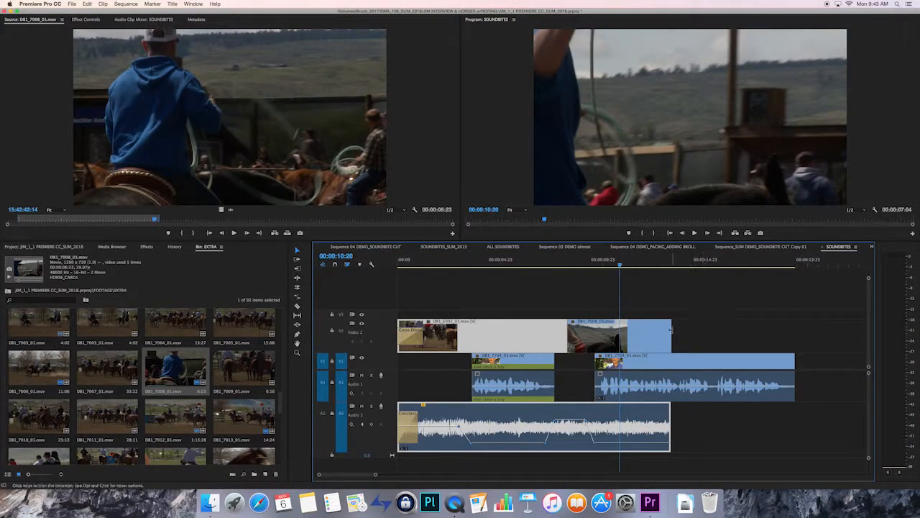
pyautogui.press('i')
pyautogui.press('space')
pyautogui.press('space')
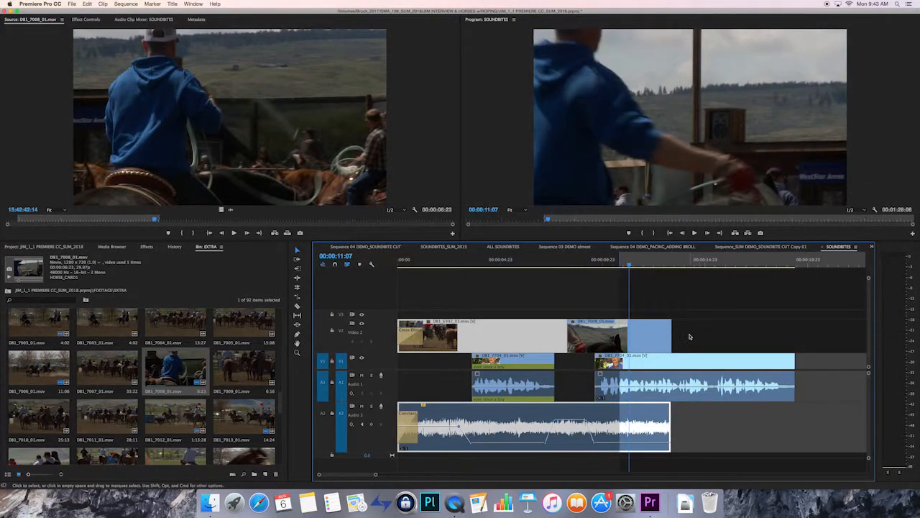
pyautogui.hotkey('shift', 'i')
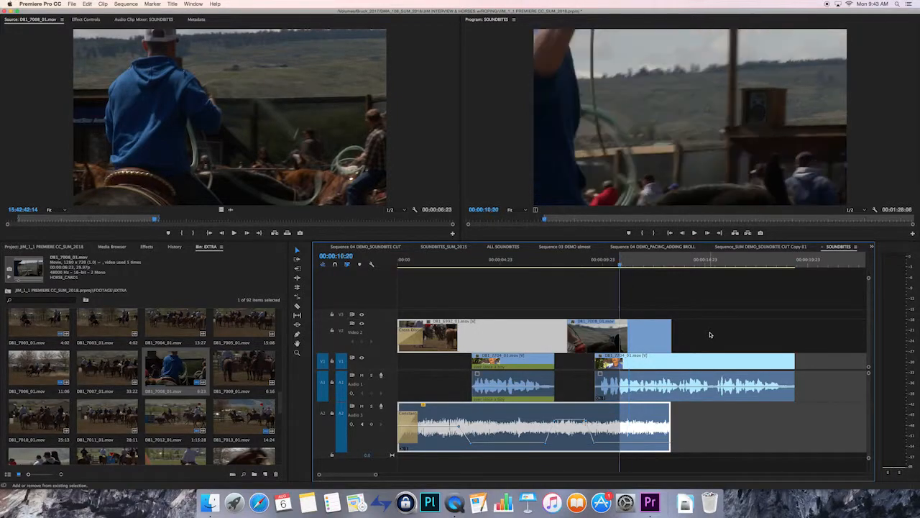
pyautogui.moveTo(670, 331); pyautogui.dragTo(620, 331)
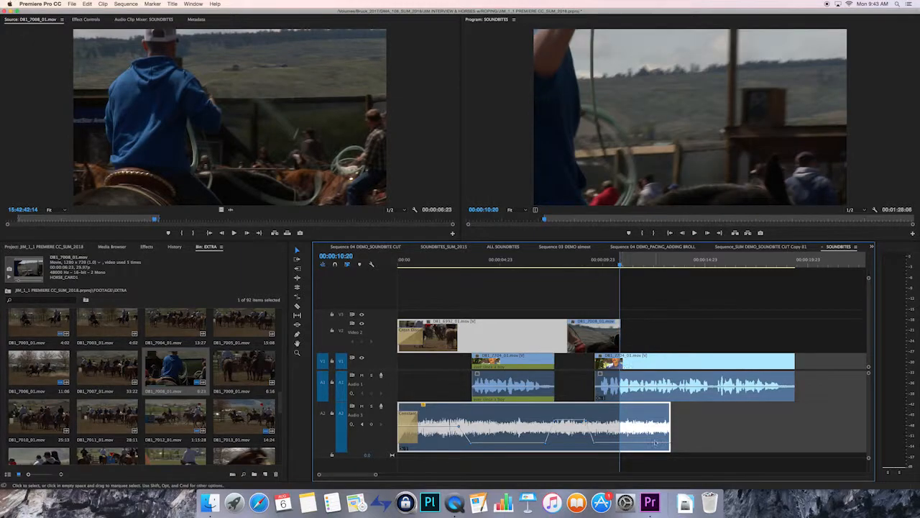
# Play from the first soundbite across the shortened b-roll to check the new cut to the interview.
pyautogui.moveTo(620, 266); pyautogui.dragTo(500, 263)
pyautogui.press('space')
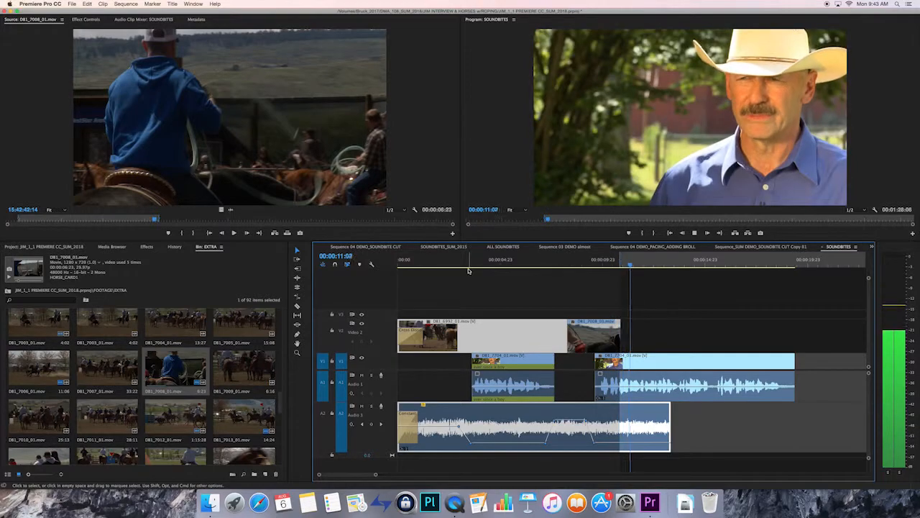
pyautogui.press('space')
# Fine-trim the end of DB1_7008_01.mov on Video 2 frame by frame to meet the In point at 00:00:10:20.
pyautogui.moveTo(648, 266); pyautogui.dragTo(617, 266)
pyautogui.press('=')
pyautogui.press('=')
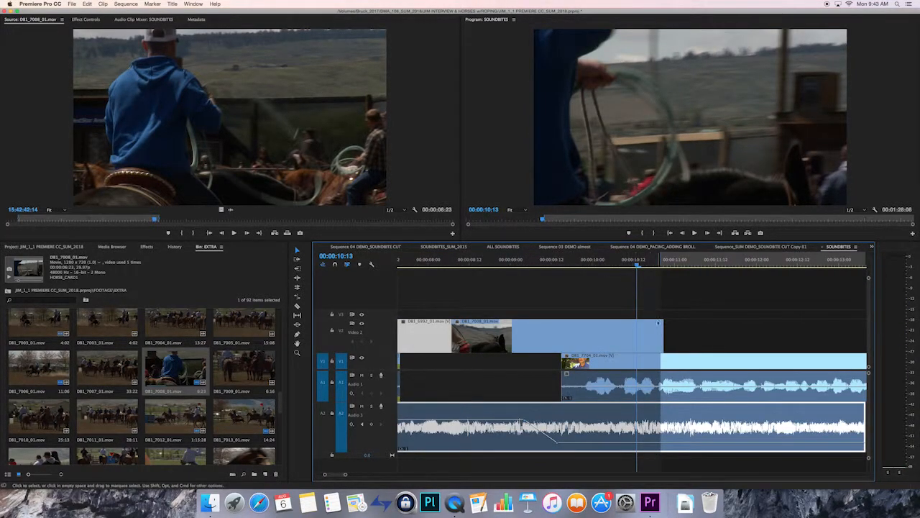
pyautogui.moveTo(662, 328); pyautogui.dragTo(657, 329)
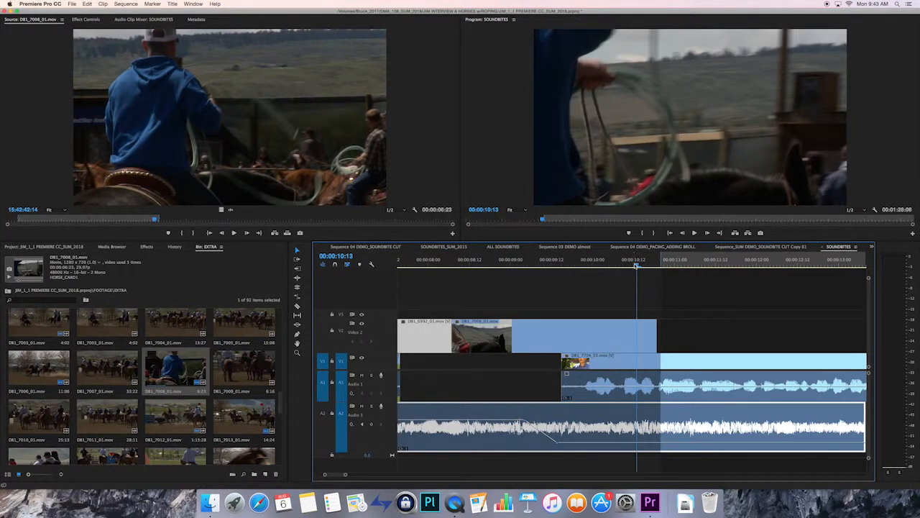
pyautogui.moveTo(636, 265); pyautogui.dragTo(590, 265)
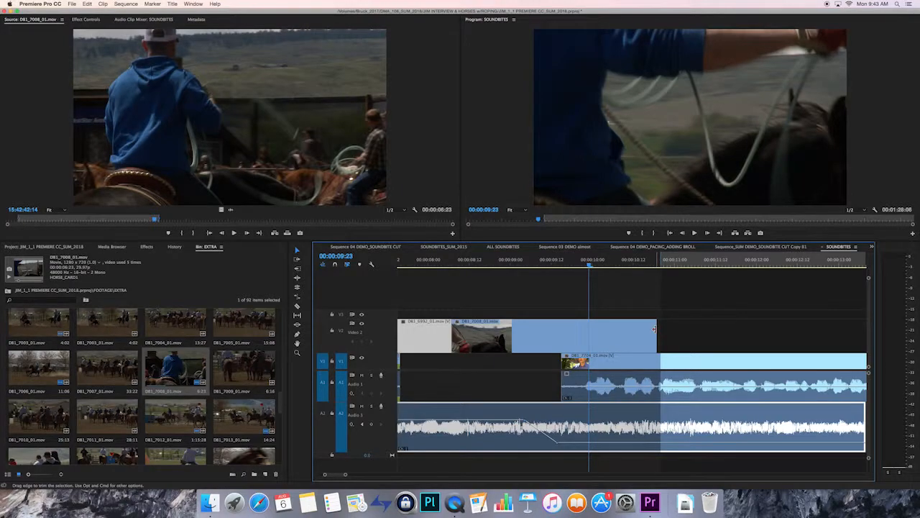
pyautogui.press('=')
pyautogui.press('=')
pyautogui.press('-')
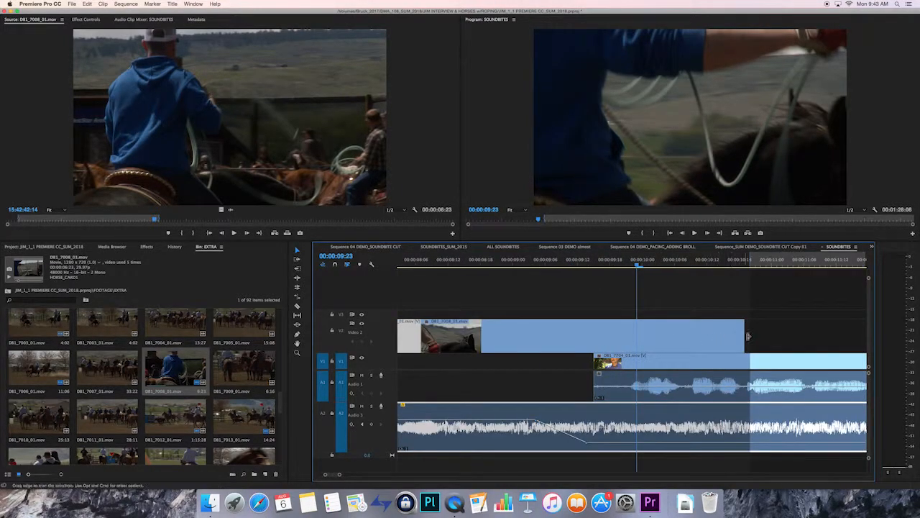
pyautogui.click(749, 258)
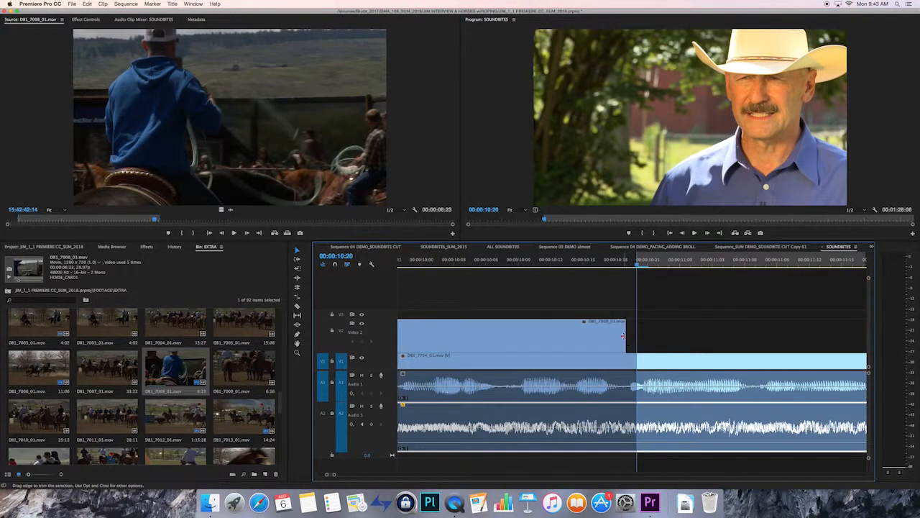
pyautogui.moveTo(627, 334); pyautogui.dragTo(634, 333)
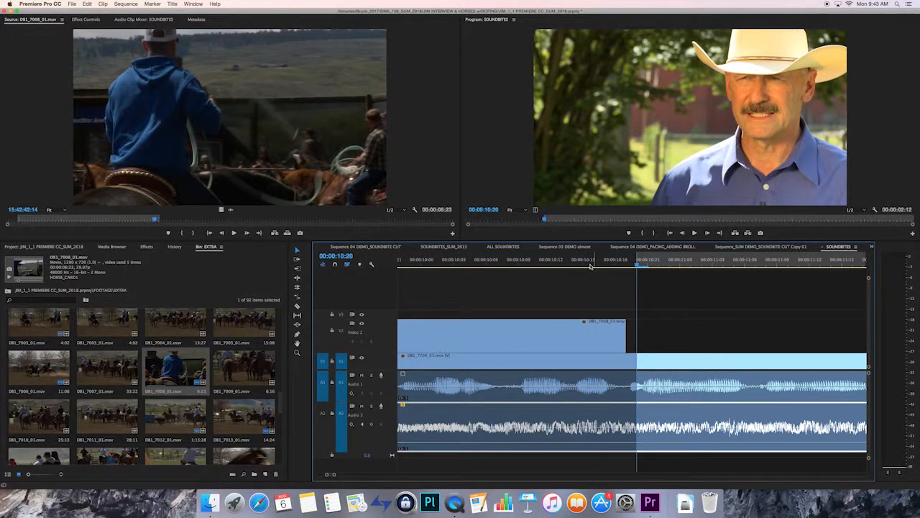
# Play from 00:00:06:01 across the fine-trimmed cut, and scrub through the second soundbite to 00:00:15:12 to check the pacing.
pyautogui.press('-')
pyautogui.press('-')
pyautogui.press('-')
pyautogui.moveTo(636, 264); pyautogui.dragTo(482, 265)
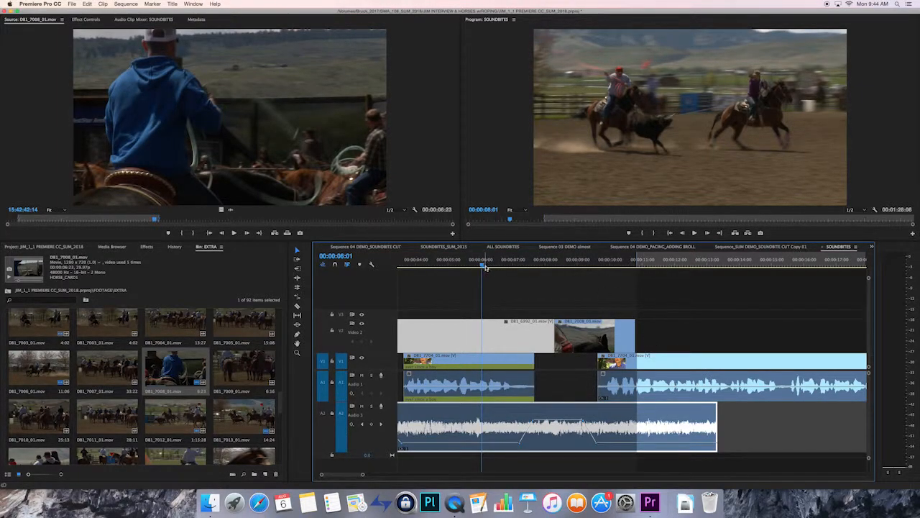
pyautogui.press('-')
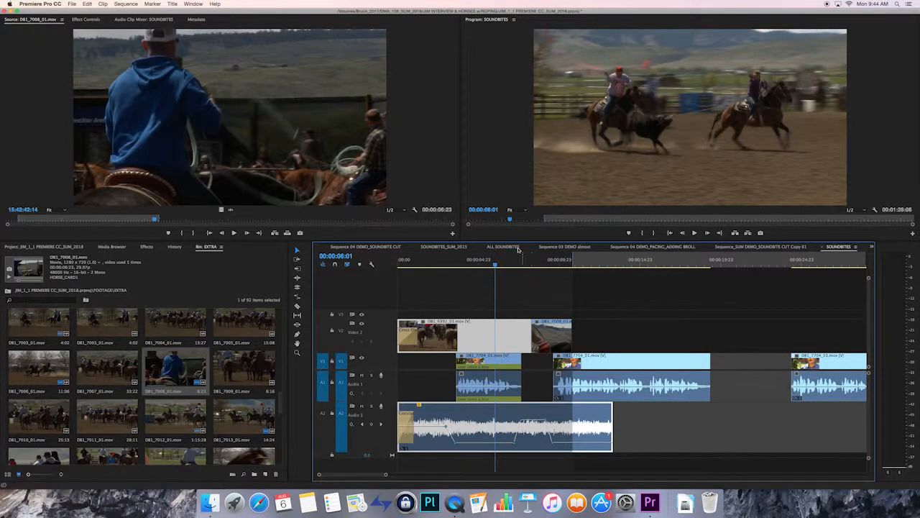
pyautogui.press('space')
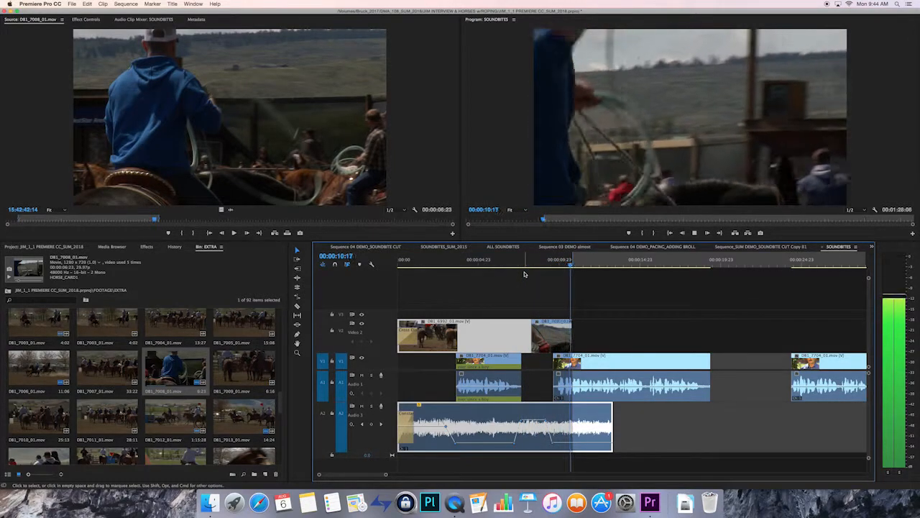
pyautogui.press('space')
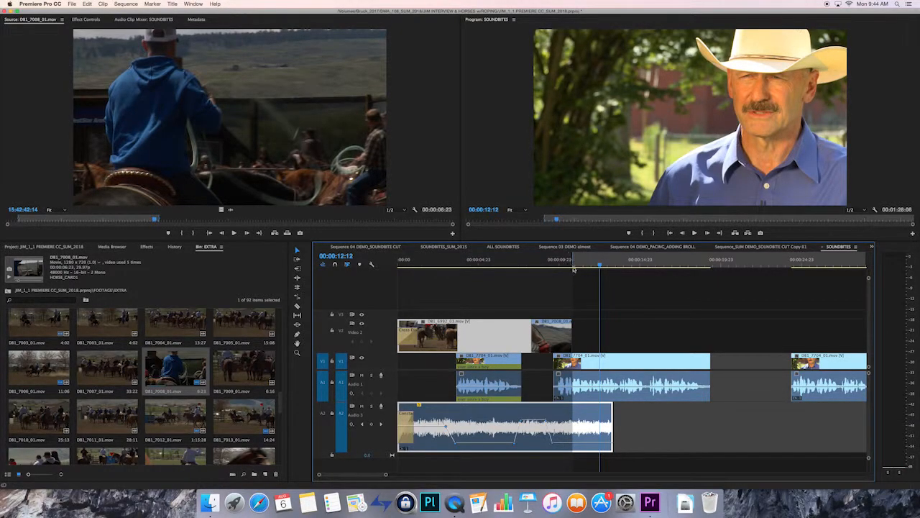
pyautogui.moveTo(572, 261); pyautogui.dragTo(577, 260)
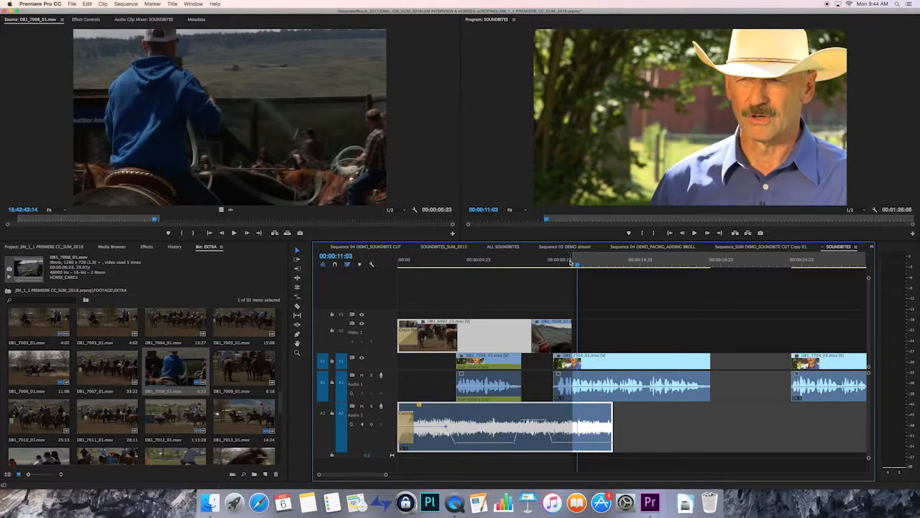
pyautogui.moveTo(577, 265); pyautogui.dragTo(649, 265)
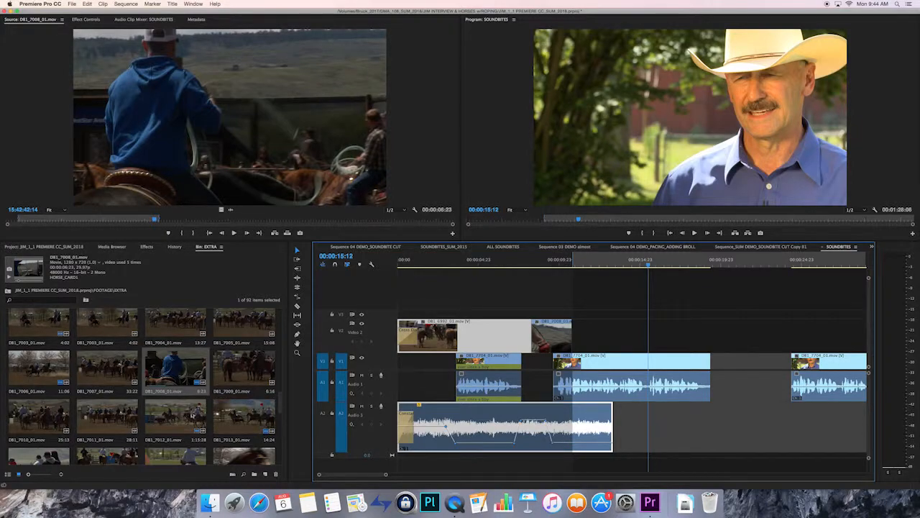
# Load DB1_7012_01.mov, end its source range at 15:44:18:14, and place it on Video 2 about 2 seconds after the DB1_7008_01.mov clip.
pyautogui.click(162, 416)
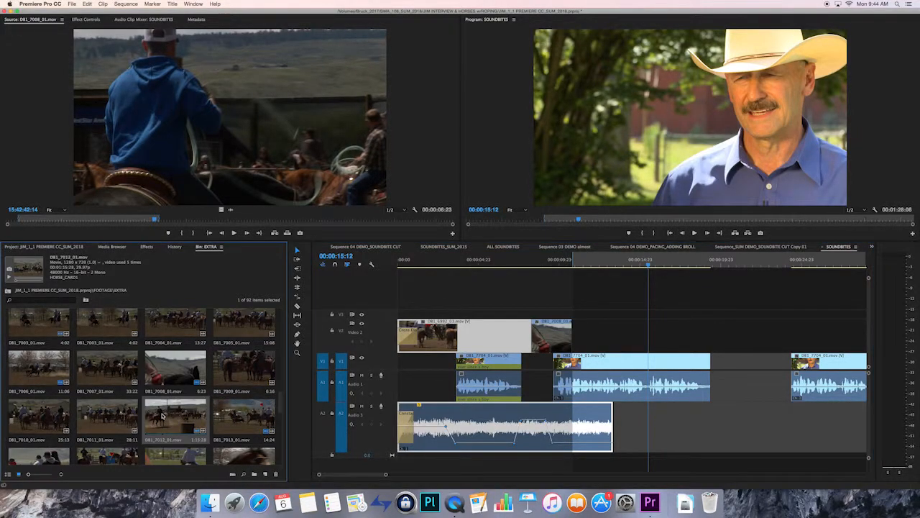
pyautogui.doubleClick(162, 416)
pyautogui.moveTo(130, 221)
pyautogui.mouseDown()
pyautogui.moveTo(3, 214)
pyautogui.moveTo(128, 220)
pyautogui.mouseUp()
pyautogui.moveTo(236, 142); pyautogui.dragTo(613, 335)
# Play from the start of DB1_7008_01.mov into the new DB1_7012_01.mov clip, and set the new clip to frame size.
pyautogui.moveTo(584, 259); pyautogui.dragTo(551, 259)
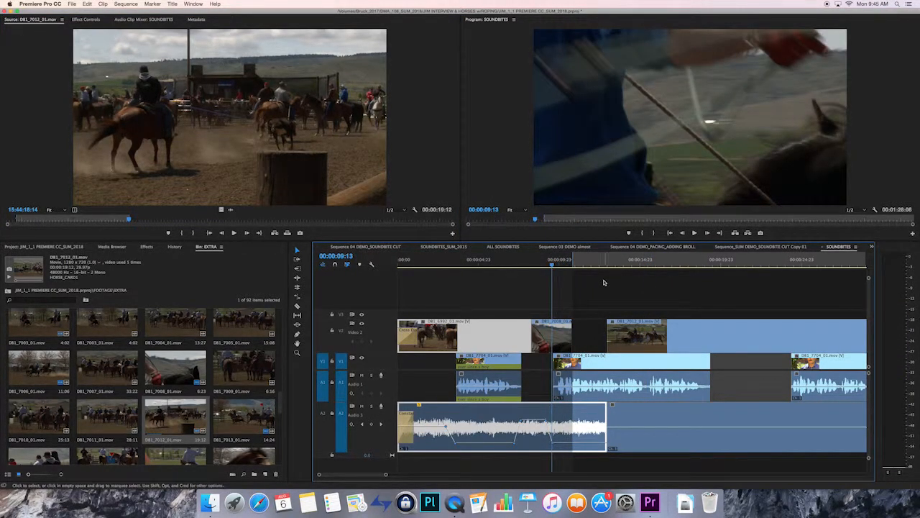
pyautogui.click(587, 262)
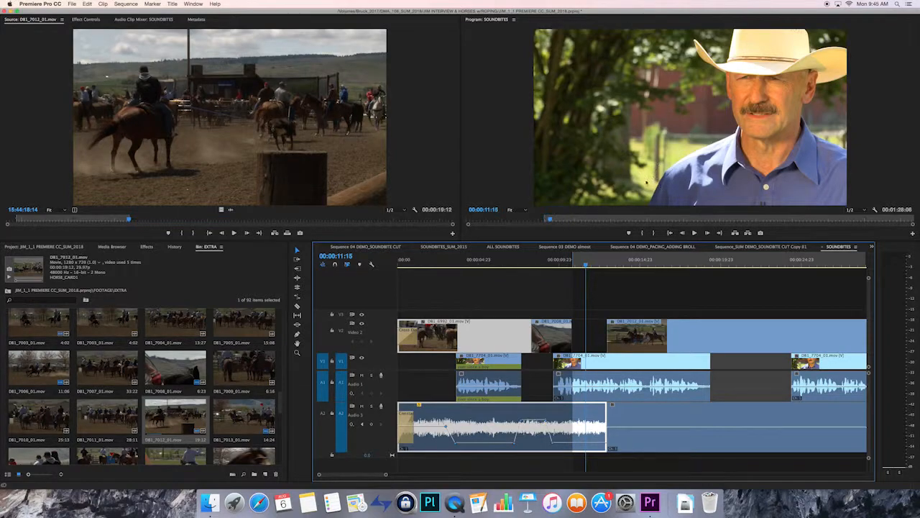
pyautogui.moveTo(586, 265); pyautogui.dragTo(533, 267)
pyautogui.press('space')
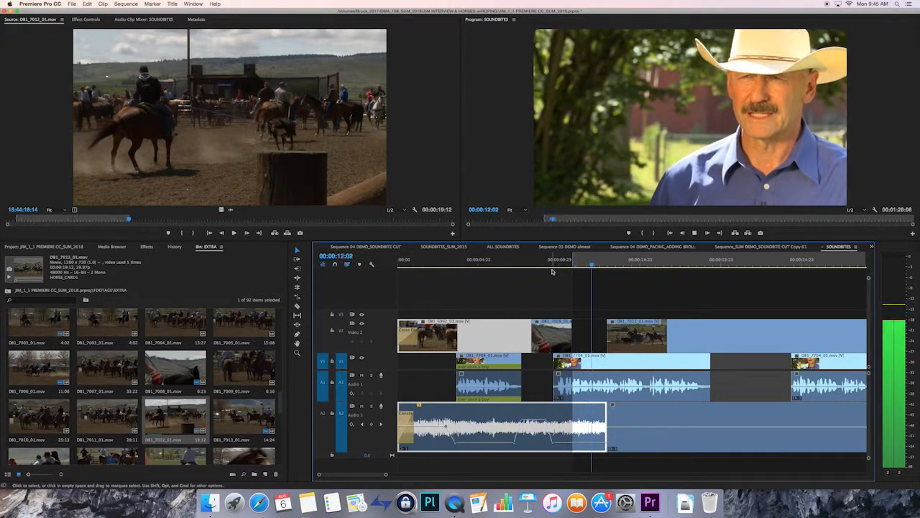
pyautogui.press('space')
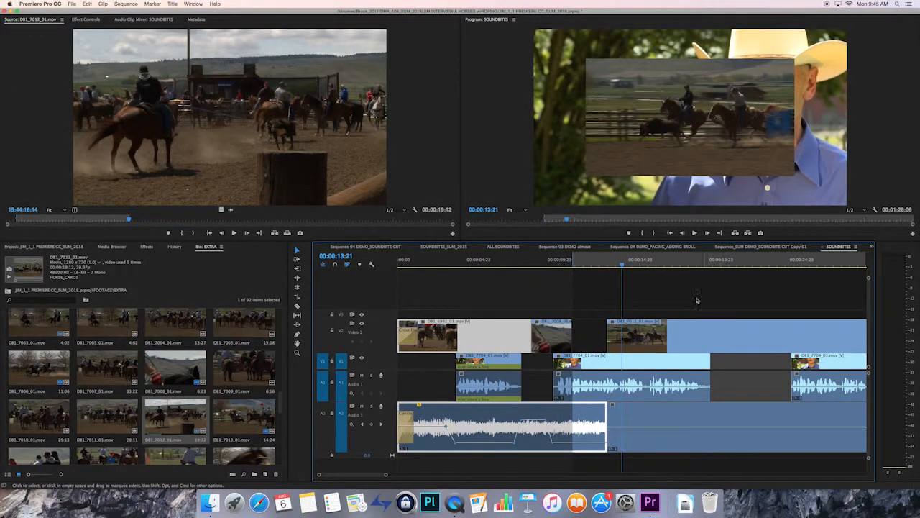
pyautogui.rightClick(676, 338)
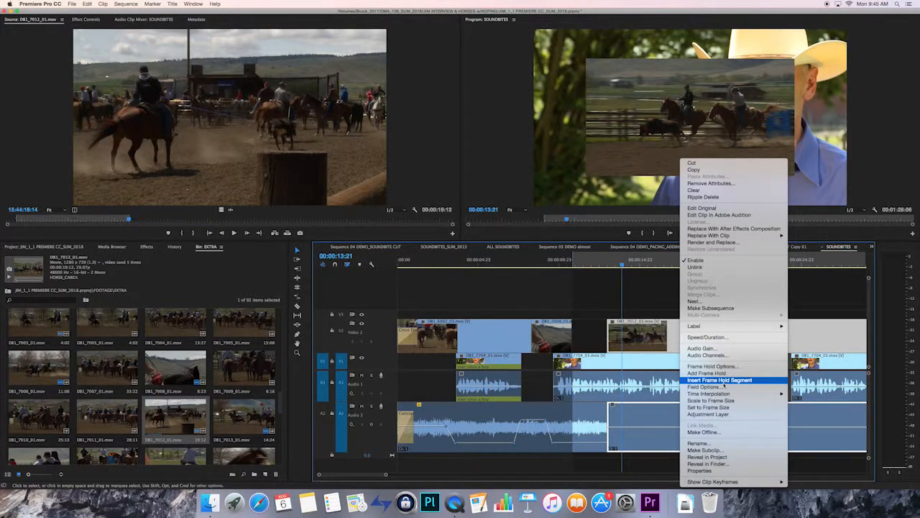
pyautogui.click(719, 407)
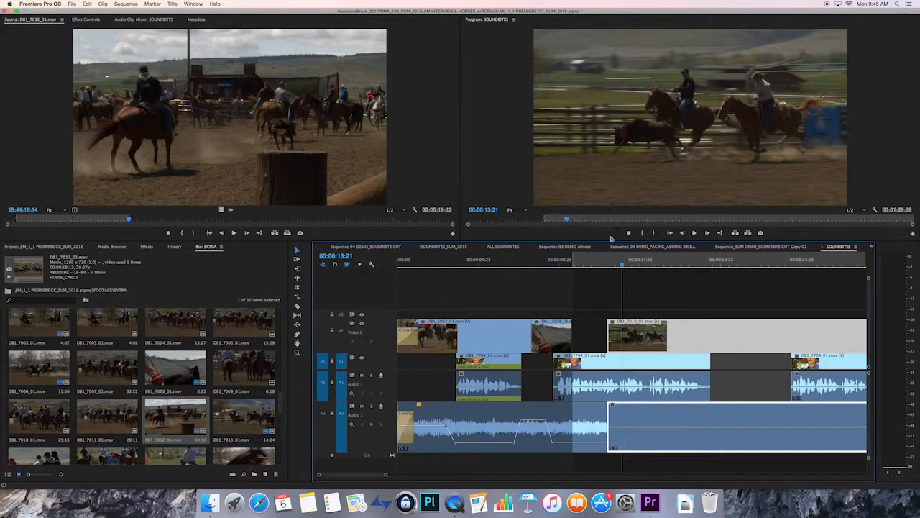
# Move DB1_7012_01.mov about 4 seconds later on the timeline, and mark the sequence Out point at its start, 00:00:16:23.
pyautogui.moveTo(622, 266); pyautogui.dragTo(589, 317)
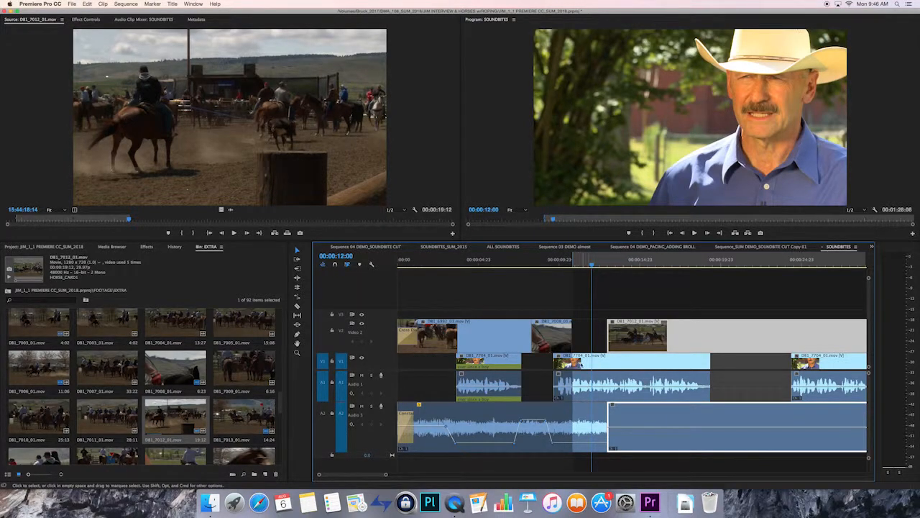
pyautogui.moveTo(593, 265); pyautogui.dragTo(574, 266)
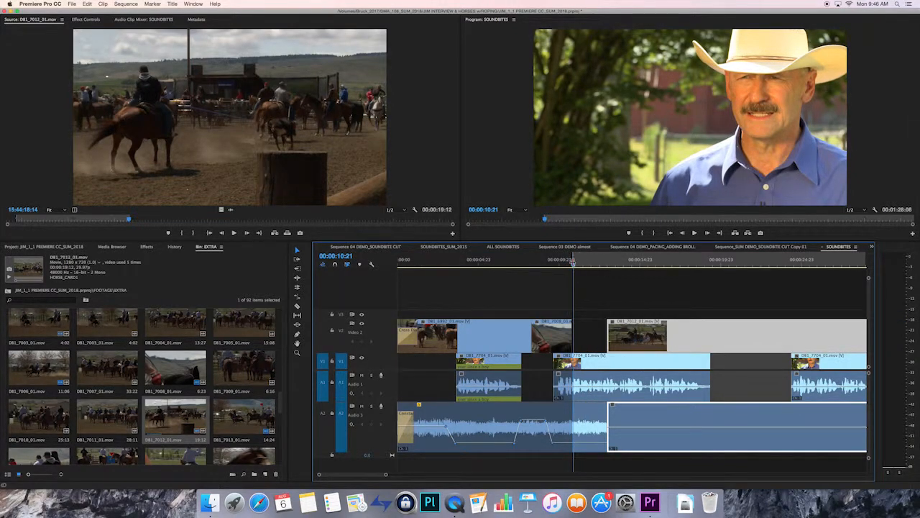
pyautogui.moveTo(576, 266); pyautogui.dragTo(665, 265)
pyautogui.press('o')
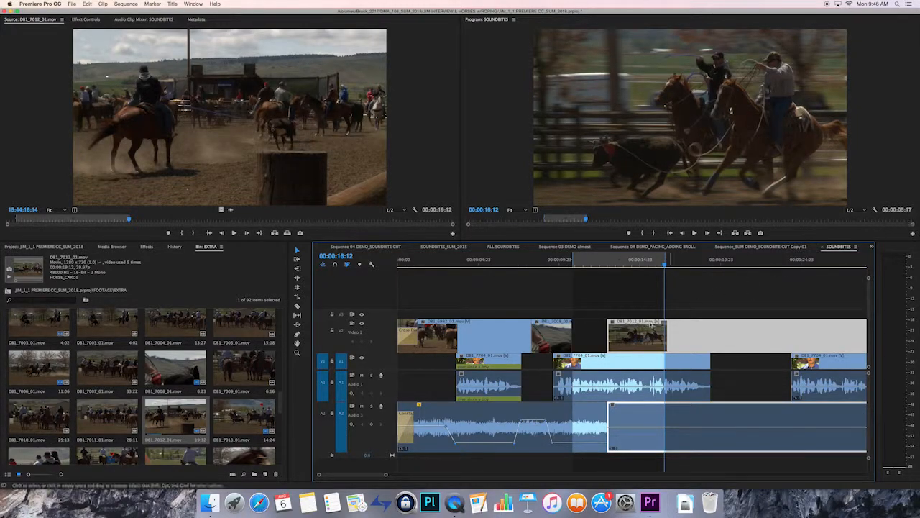
pyautogui.moveTo(681, 335); pyautogui.dragTo(749, 342)
pyautogui.click(671, 266)
pyautogui.press('Right')
pyautogui.press('Right')
pyautogui.press('o')
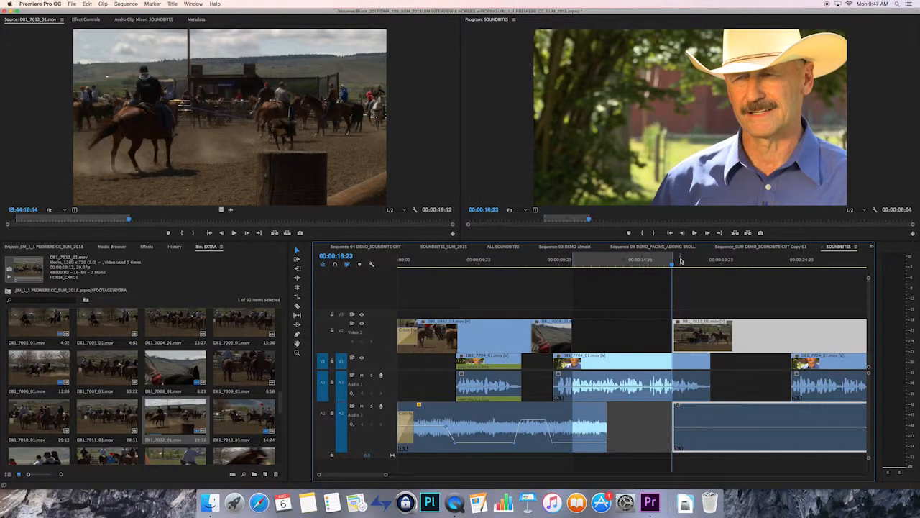
# Play from 00:00:04:08 through both b-roll clips to check the transition to the on-camera interview.
pyautogui.moveTo(673, 263); pyautogui.dragTo(475, 278)
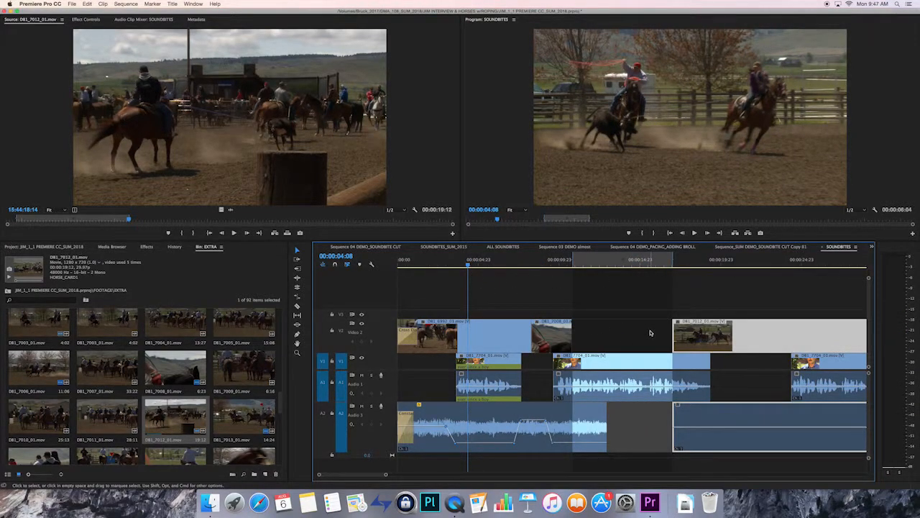
pyautogui.press('-')
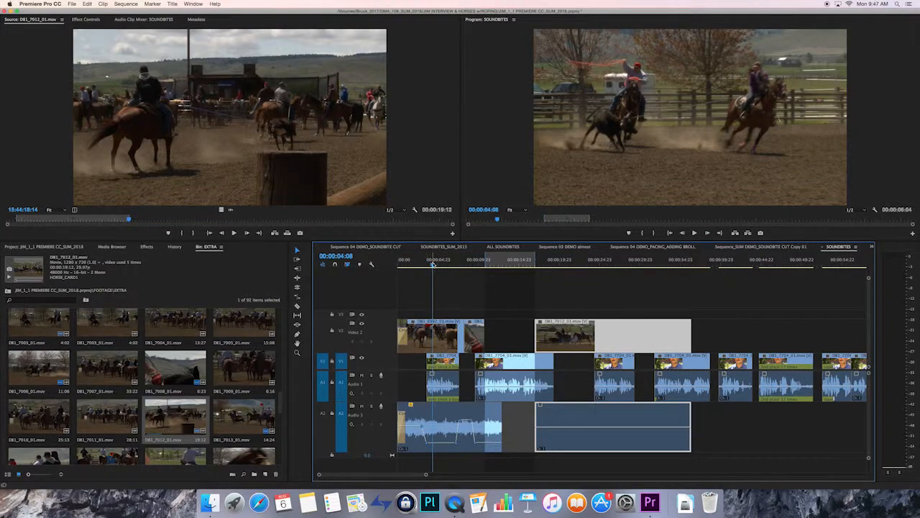
pyautogui.press('space')
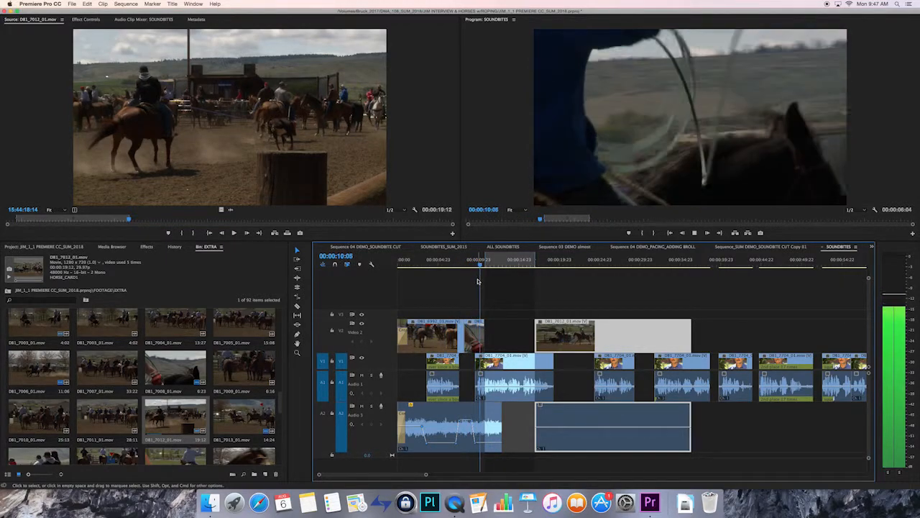
pyautogui.press('space')
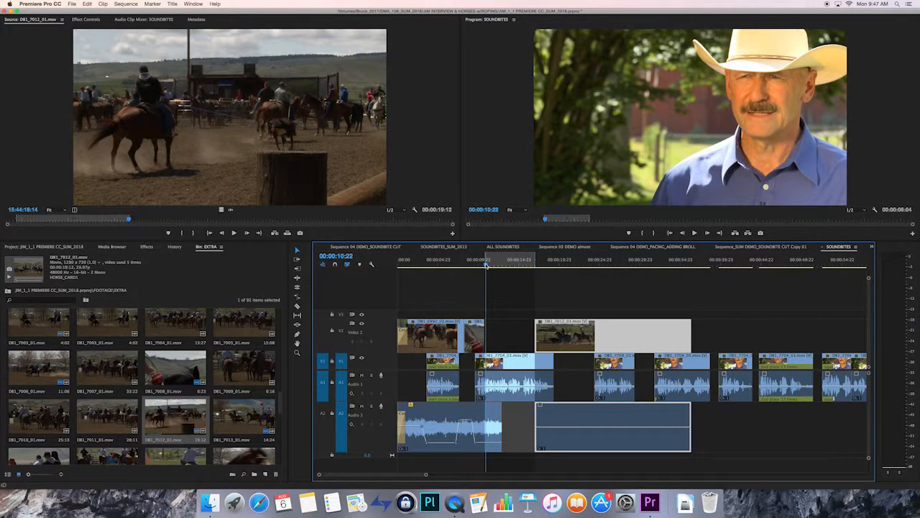
# Play the uncovered interview between the In and Out points twice to judge how long it stays on camera.
pyautogui.press('space')
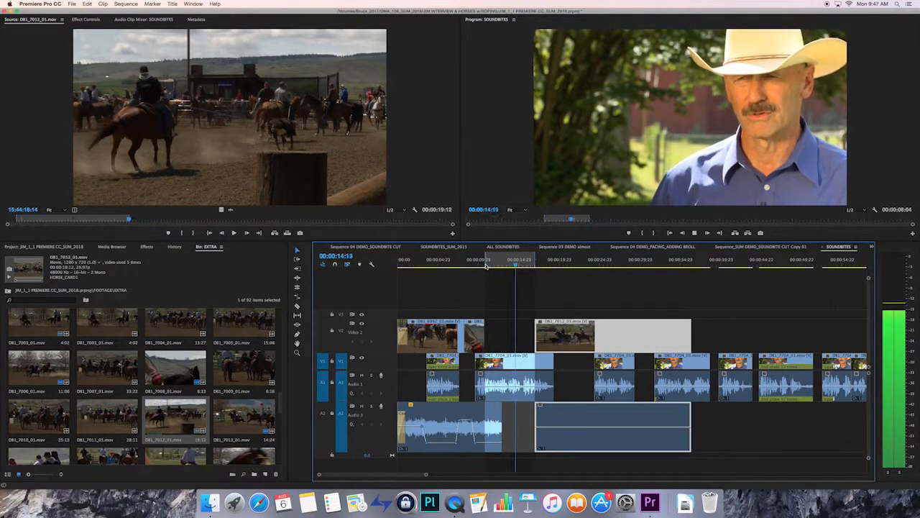
pyautogui.press('space')
pyautogui.click(498, 261)
pyautogui.moveTo(498, 263); pyautogui.dragTo(495, 266)
pyautogui.press('space')
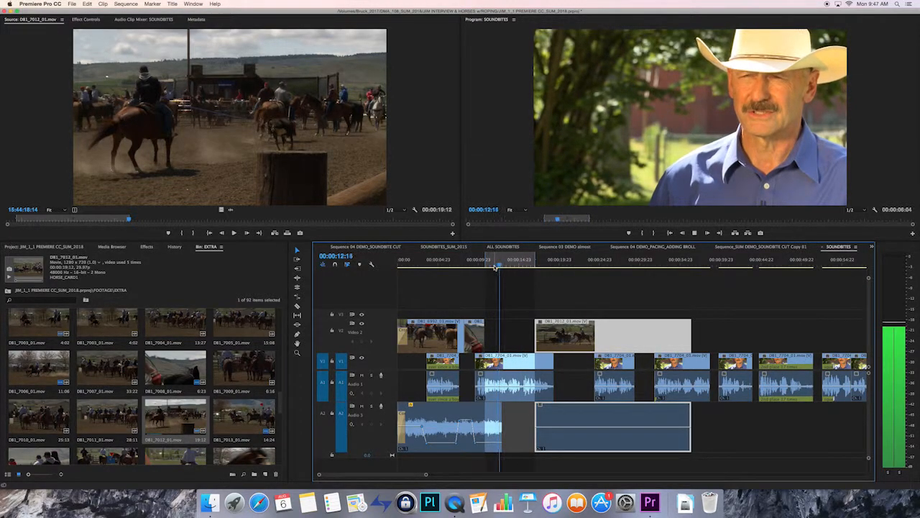
pyautogui.press('space')
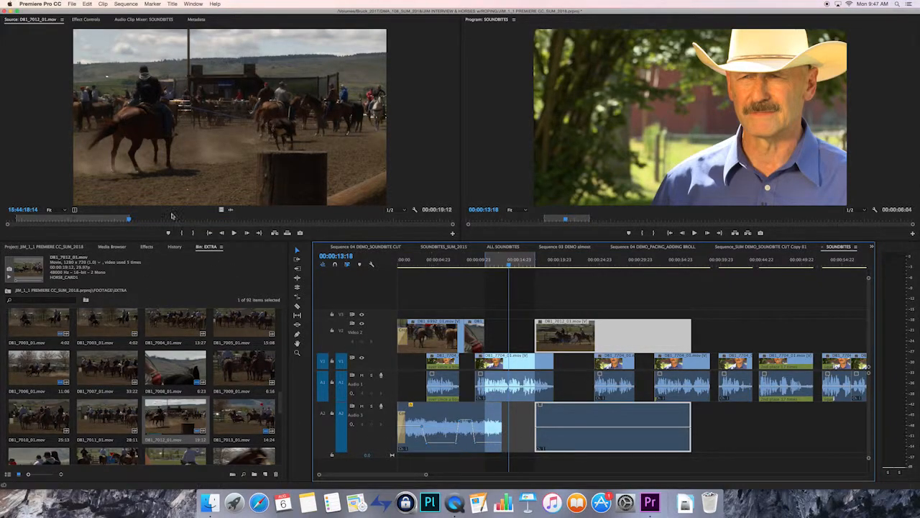
# Apply a Constant Power audio transition to the end of the first b-roll sound on A2, and lengthen that fade-out to about 3 seconds.
pyautogui.click(146, 247)
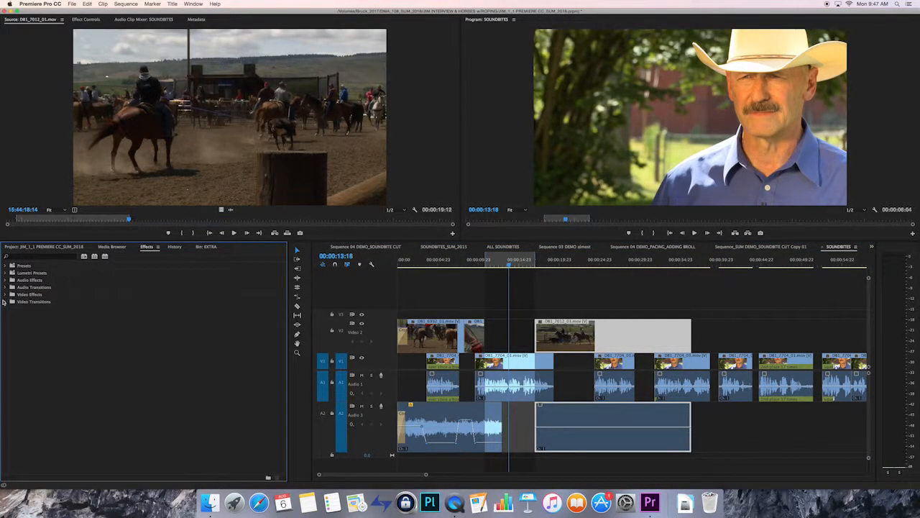
pyautogui.click(7, 287)
pyautogui.click(11, 294)
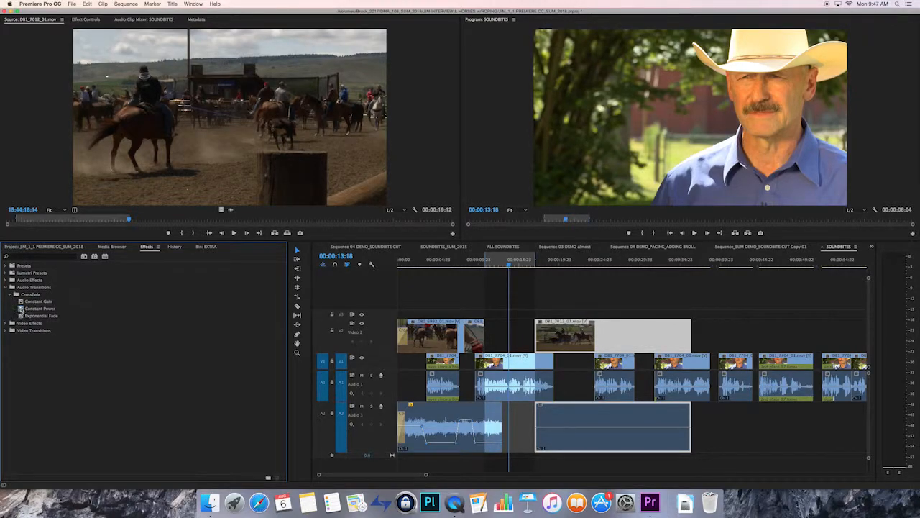
pyautogui.moveTo(20, 308); pyautogui.dragTo(498, 427)
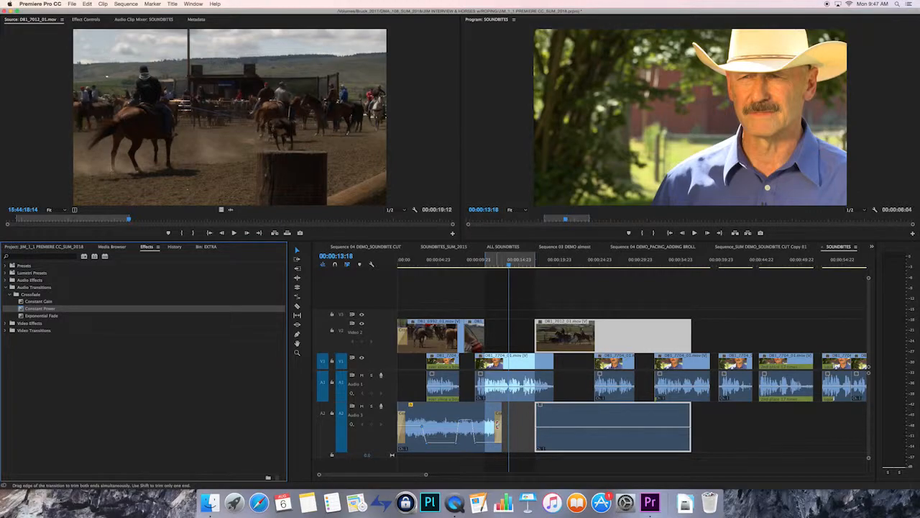
pyautogui.press('=')
pyautogui.press('=')
pyautogui.moveTo(581, 421); pyautogui.dragTo(512, 423)
# Play from 00:00:07:02 into the on-camera interview to check the natural sound fade-out.
pyautogui.click(477, 264)
pyautogui.moveTo(476, 264); pyautogui.dragTo(421, 263)
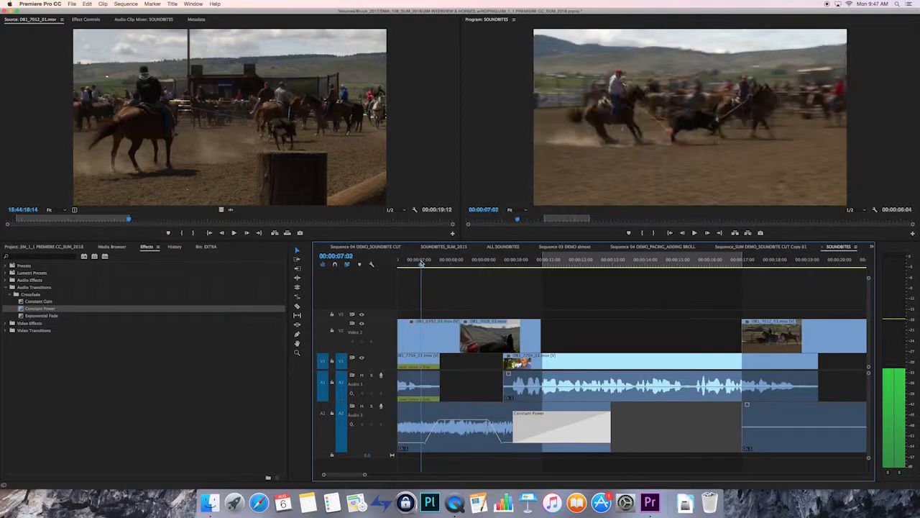
pyautogui.press('space')
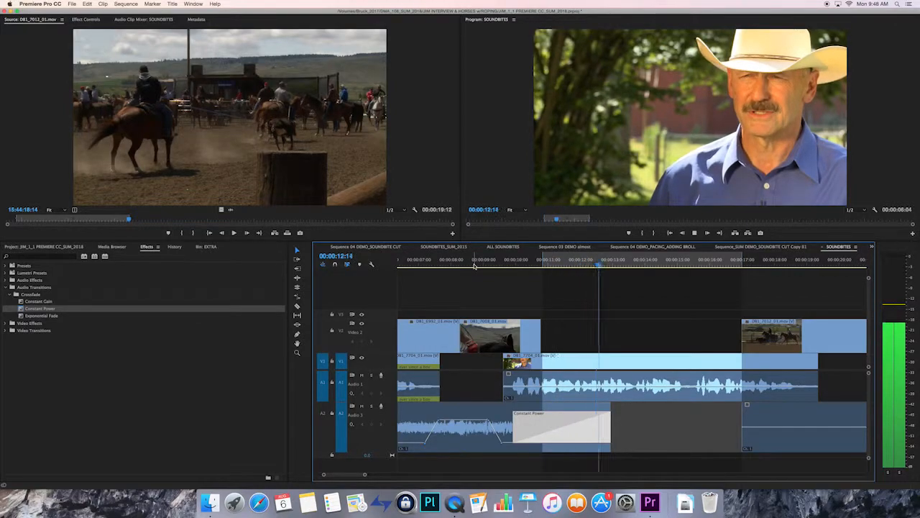
pyautogui.press('space')
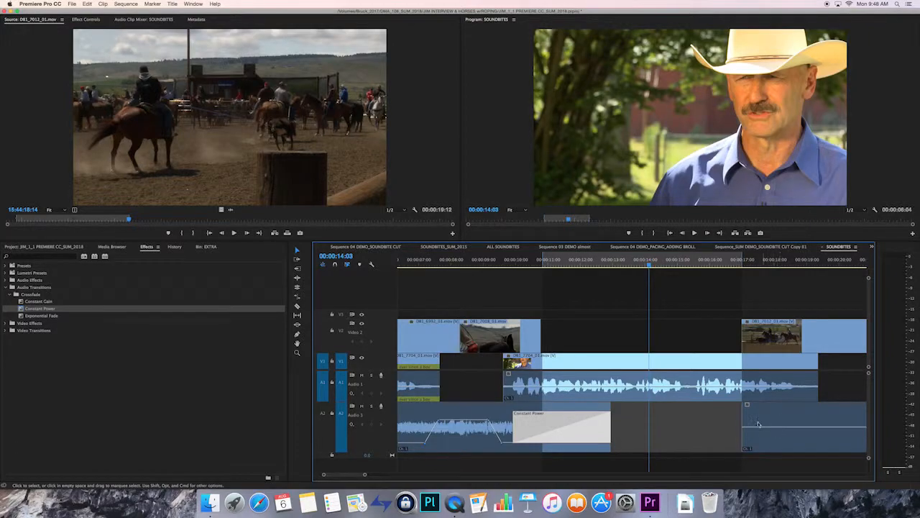
# Extend DB1_7012_01.mov's audio about 2 seconds ahead of its picture, and fade it in with Constant Power at a lowered volume.
pyautogui.moveTo(743, 428); pyautogui.dragTo(669, 427)
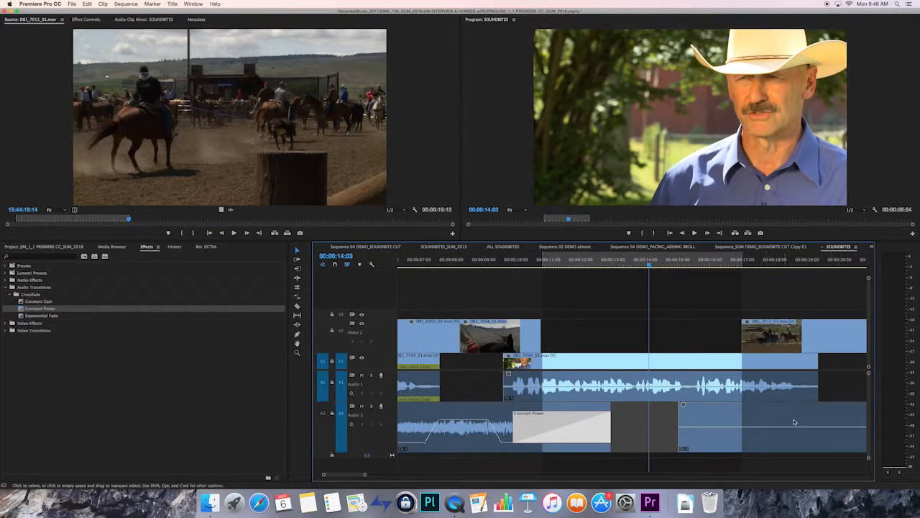
pyautogui.click(652, 265)
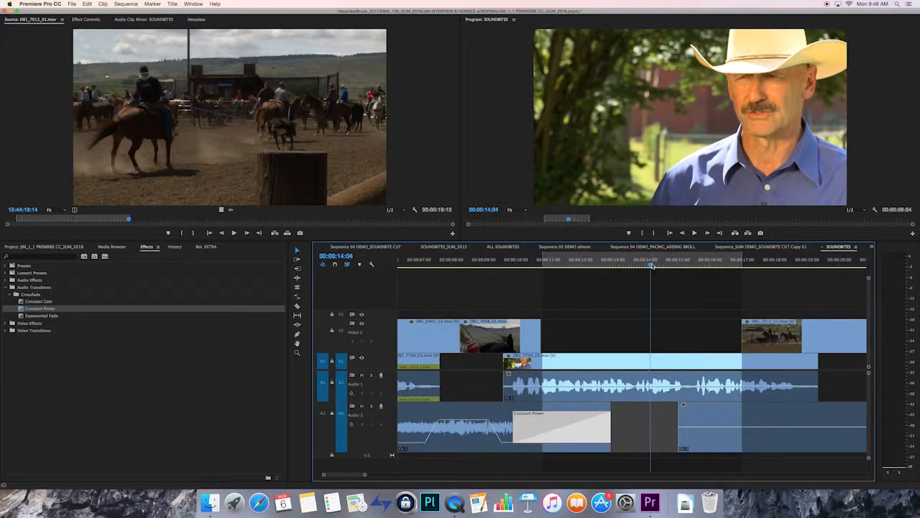
pyautogui.press('-')
pyautogui.press('-')
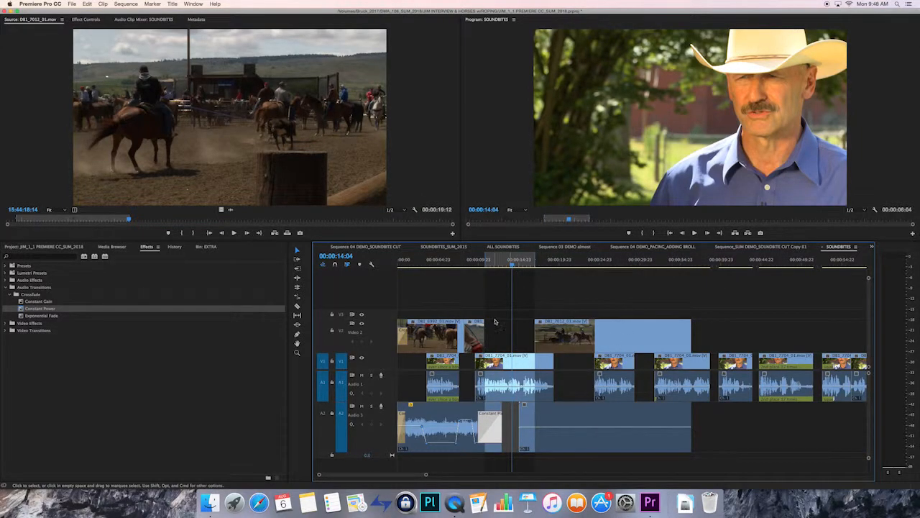
pyautogui.moveTo(511, 265)
pyautogui.mouseDown()
pyautogui.moveTo(541, 265)
pyautogui.moveTo(517, 266)
pyautogui.mouseUp()
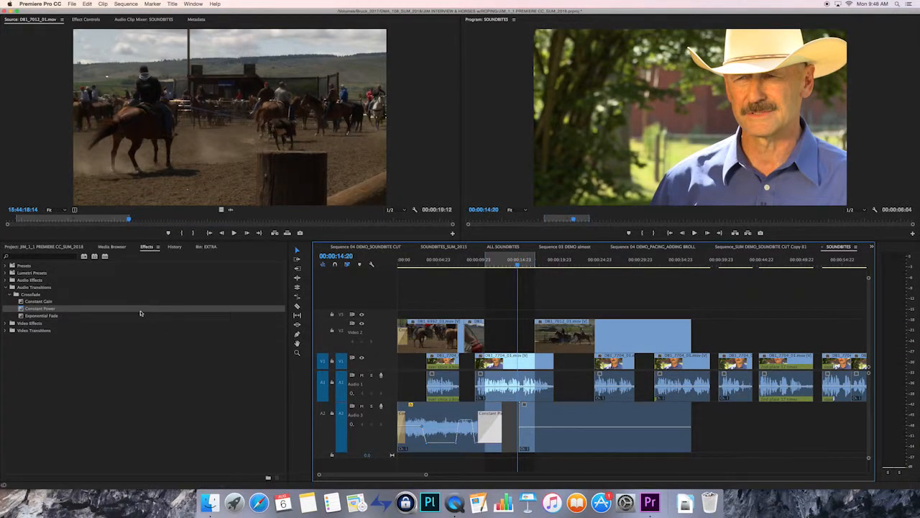
pyautogui.moveTo(22, 310); pyautogui.dragTo(552, 439)
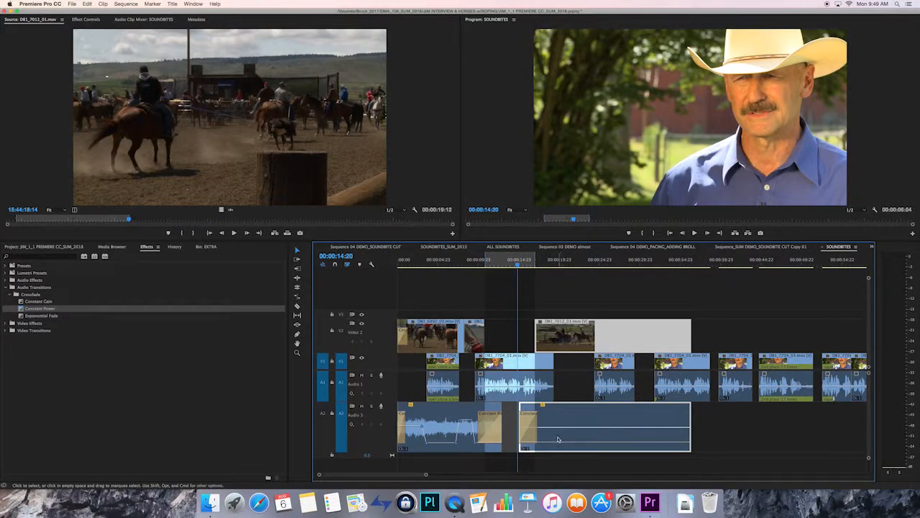
# Play from 00:00:15:08 through DB1_7012_01.mov to judge the sound fade-in and how the roping shot works with the interview.
pyautogui.click(529, 262)
pyautogui.moveTo(530, 266); pyautogui.dragTo(522, 266)
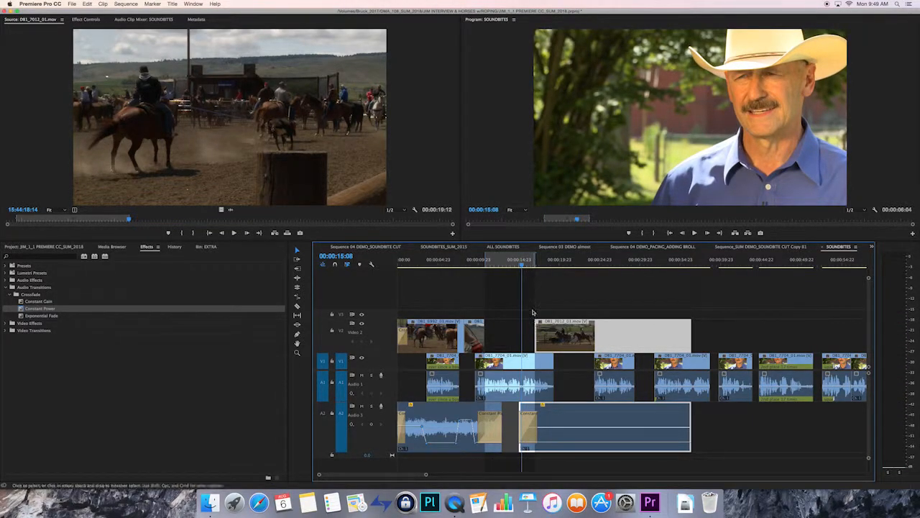
pyautogui.press('space')
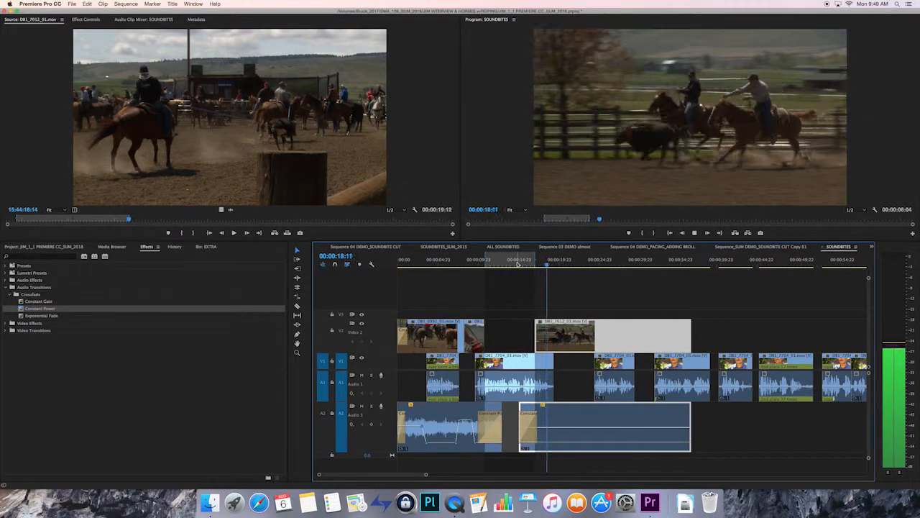
pyautogui.press('space')
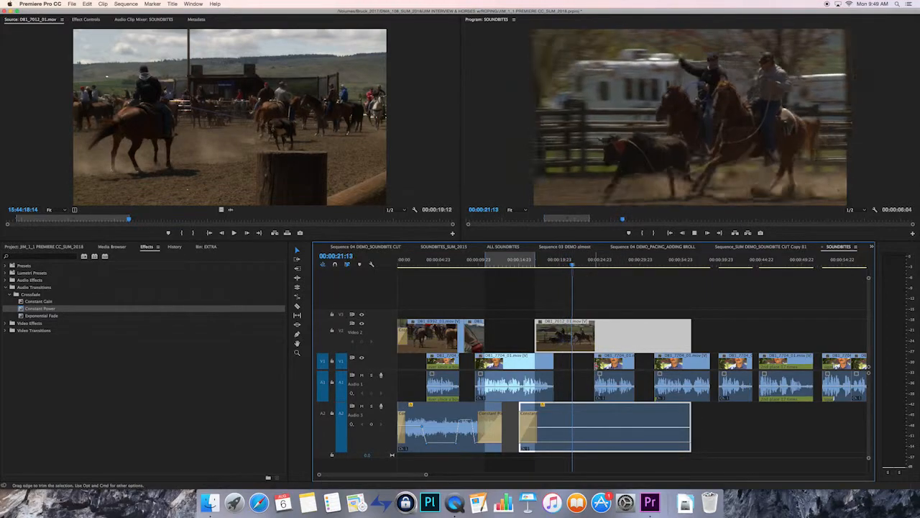
pyautogui.press('space')
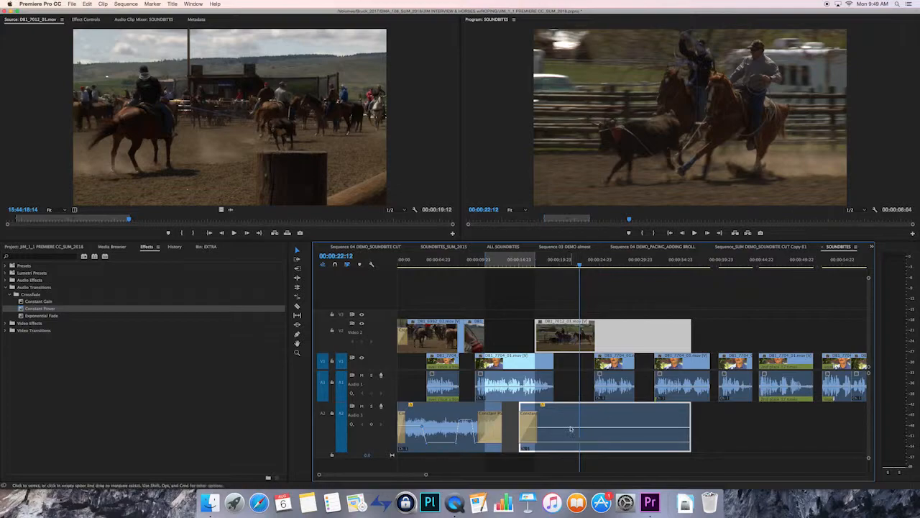
pyautogui.press('space')
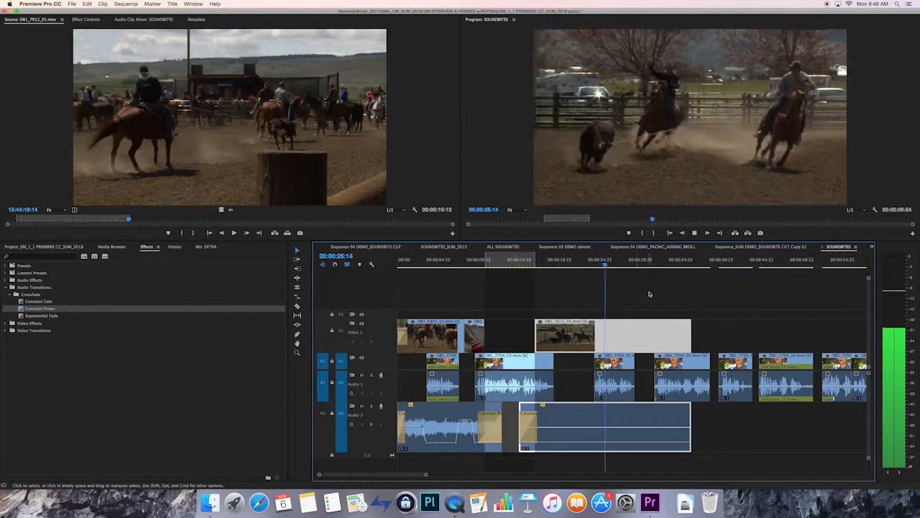
pyautogui.press('space')
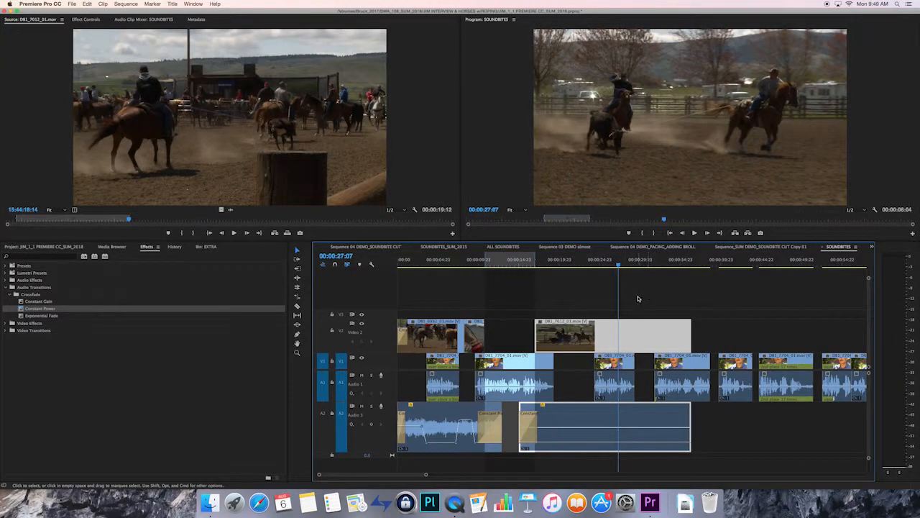
# Review DB1_7012_01.mov in the sequence, preview DB1_7008_01.mov, and browse the EXTRA bin for an alternative b-roll clip.
pyautogui.press('-')
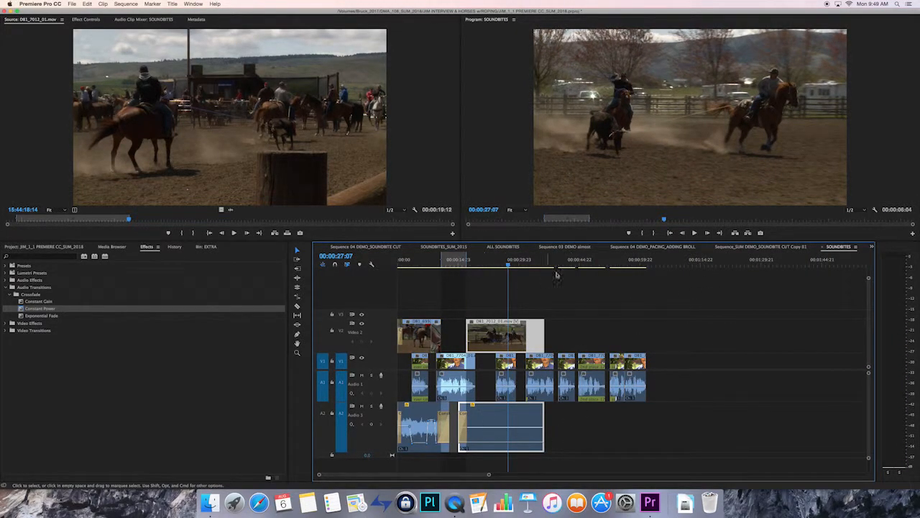
pyautogui.click(208, 247)
pyautogui.moveTo(508, 266); pyautogui.dragTo(482, 265)
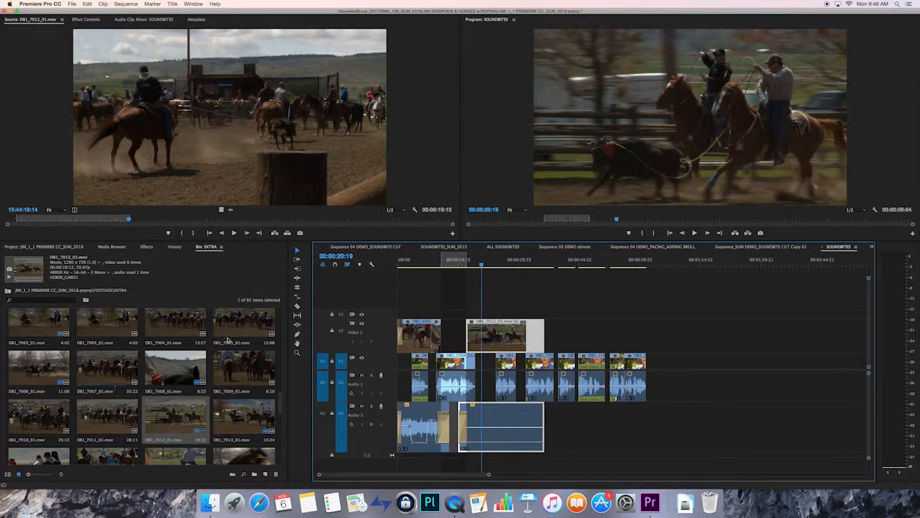
pyautogui.doubleClick(175, 371)
pyautogui.moveTo(215, 223); pyautogui.dragTo(266, 216)
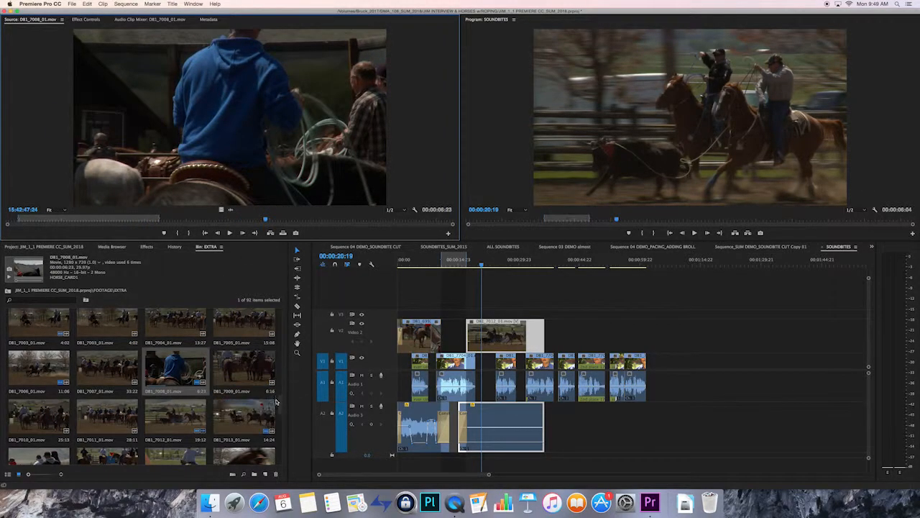
pyautogui.scroll(-5, 275, 401)
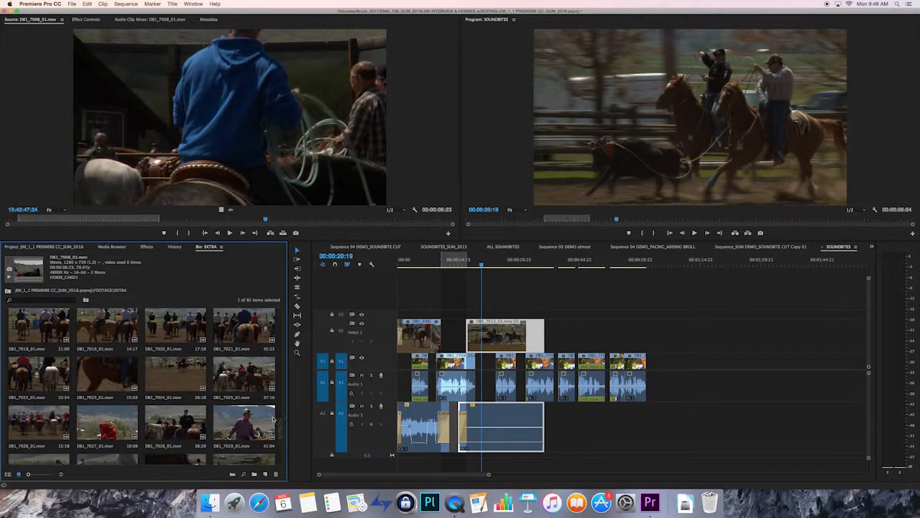
# Open DB1_7023_01.mov from the EXTRA bin, and mark its Out point about 4 seconds in, as the riders chase the steer.
pyautogui.doubleClick(100, 373)
pyautogui.moveTo(29, 218); pyautogui.dragTo(6, 215)
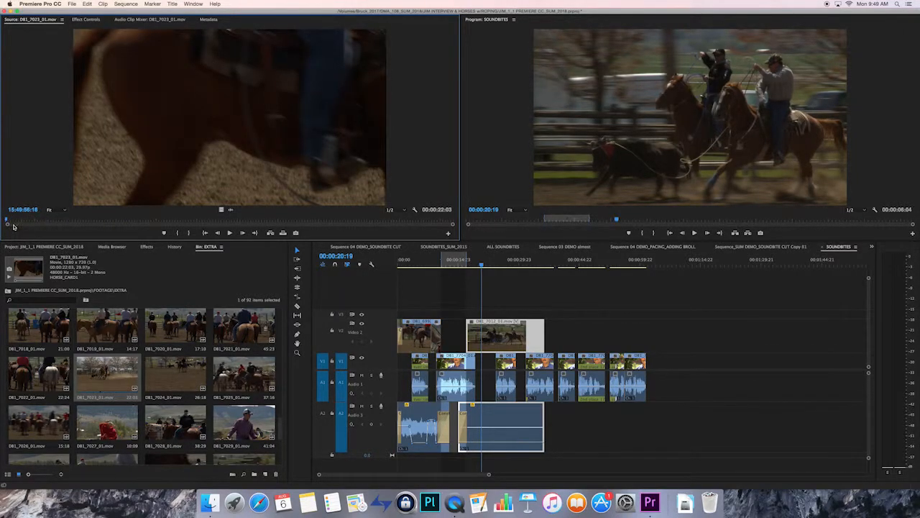
pyautogui.moveTo(6, 215); pyautogui.dragTo(88, 215)
pyautogui.press('o')
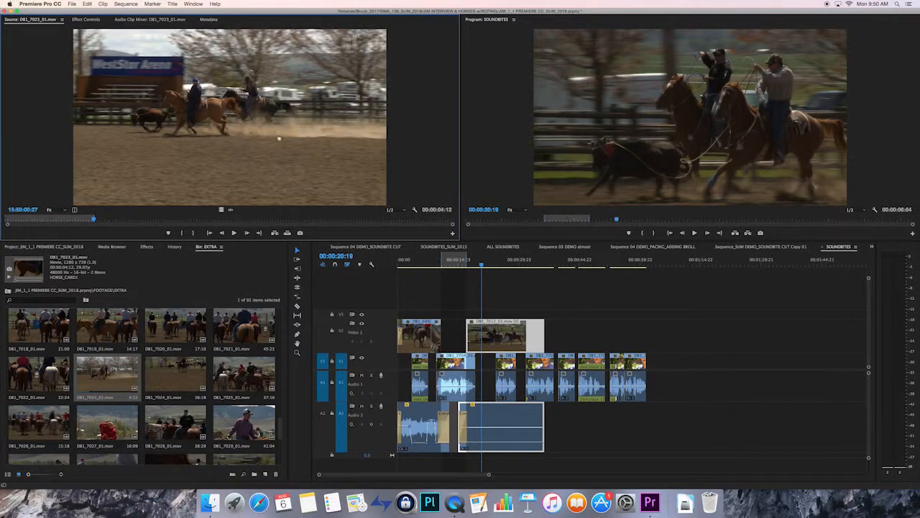
# Place DB1_7023_01.mov on Video 3 aligned with the start of DB1_7012_01.mov, and extend its end by about 3 seconds.
pyautogui.moveTo(435, 249); pyautogui.dragTo(467, 314)
pyautogui.moveTo(481, 263); pyautogui.dragTo(468, 263)
pyautogui.press('=')
pyautogui.press('=')
pyautogui.press('=')
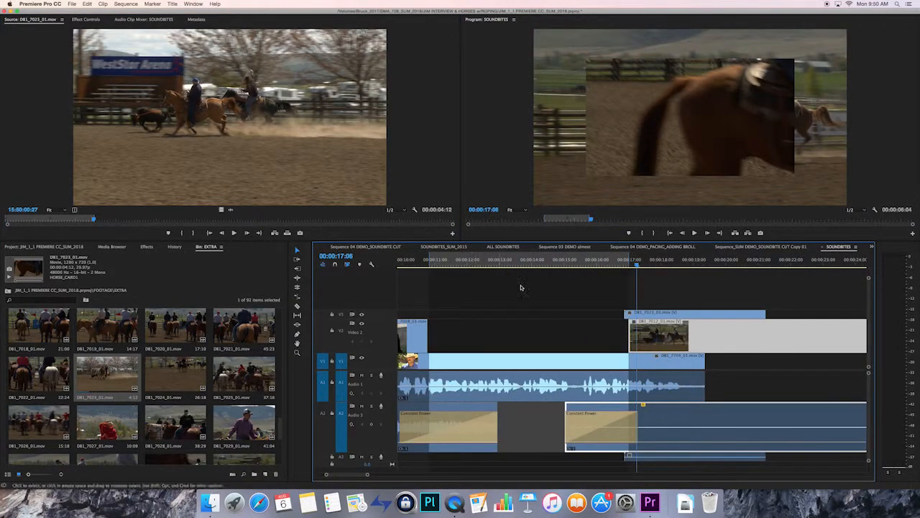
pyautogui.moveTo(646, 316); pyautogui.dragTo(656, 316)
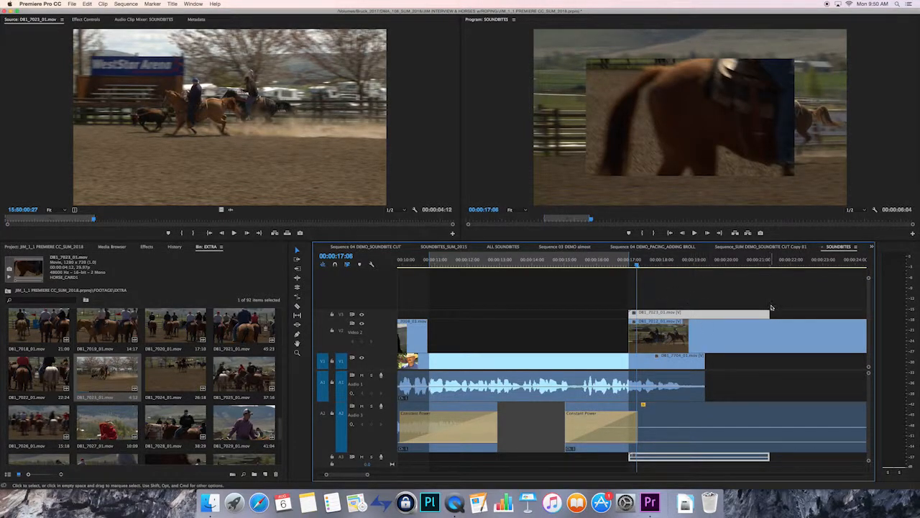
pyautogui.moveTo(768, 314); pyautogui.dragTo(861, 314)
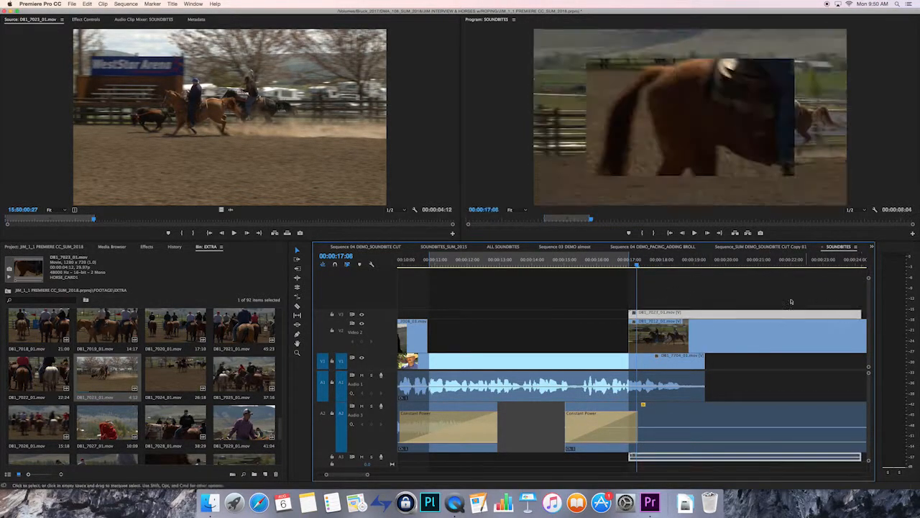
# Enlarge the video tracks, and scale the DB1_7023_01.mov clip on Video 3 to frame size.
pyautogui.moveTo(870, 280); pyautogui.dragTo(870, 283)
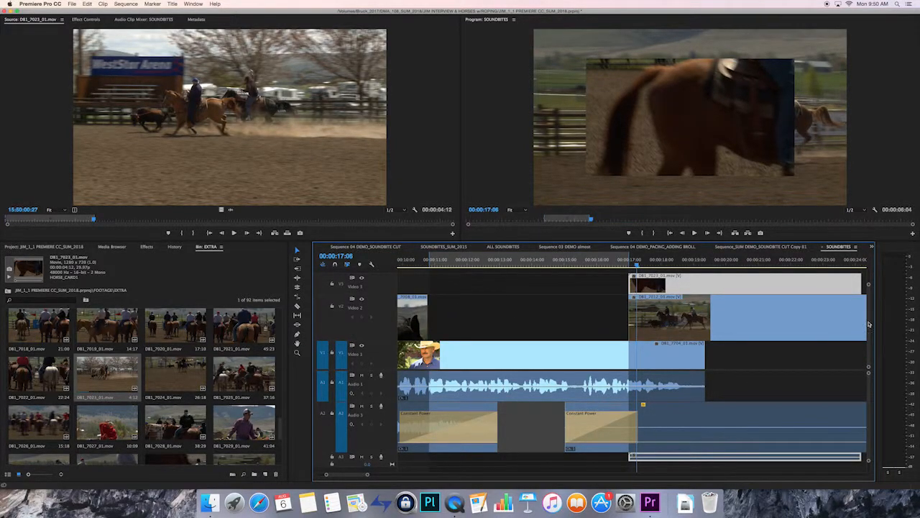
pyautogui.scroll(2, 864, 315)
pyautogui.click(594, 262)
pyautogui.moveTo(594, 261); pyautogui.dragTo(656, 263)
pyautogui.rightClick(696, 319)
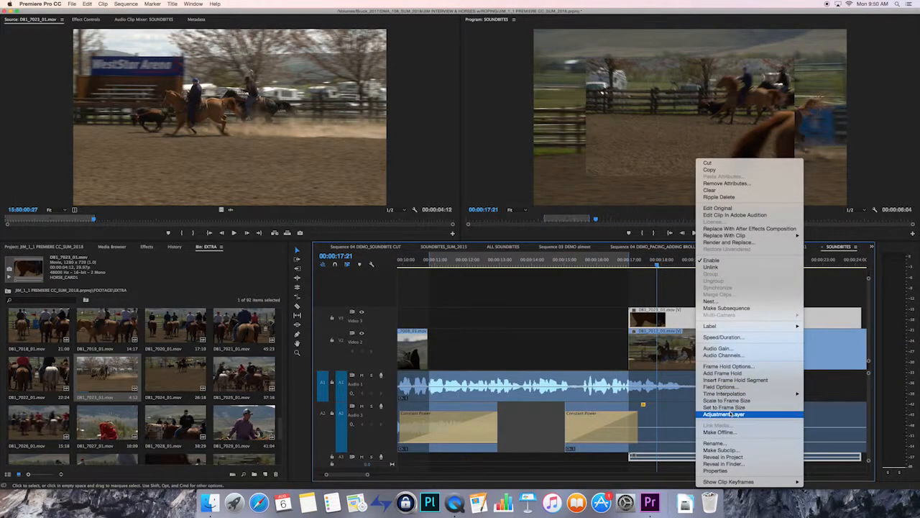
pyautogui.click(741, 401)
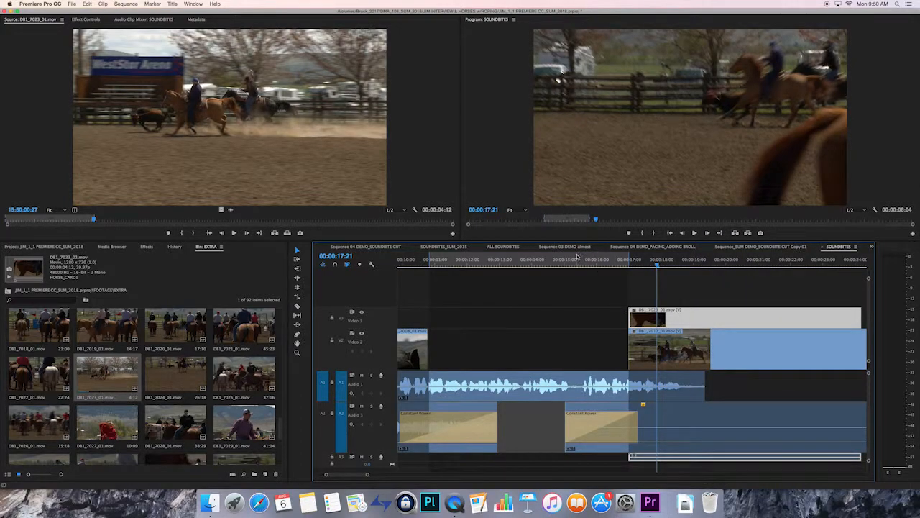
# Play the cut from the interview into DB1_7023_01.mov twice to judge it as the next b-roll shot.
pyautogui.click(547, 262)
pyautogui.press('space')
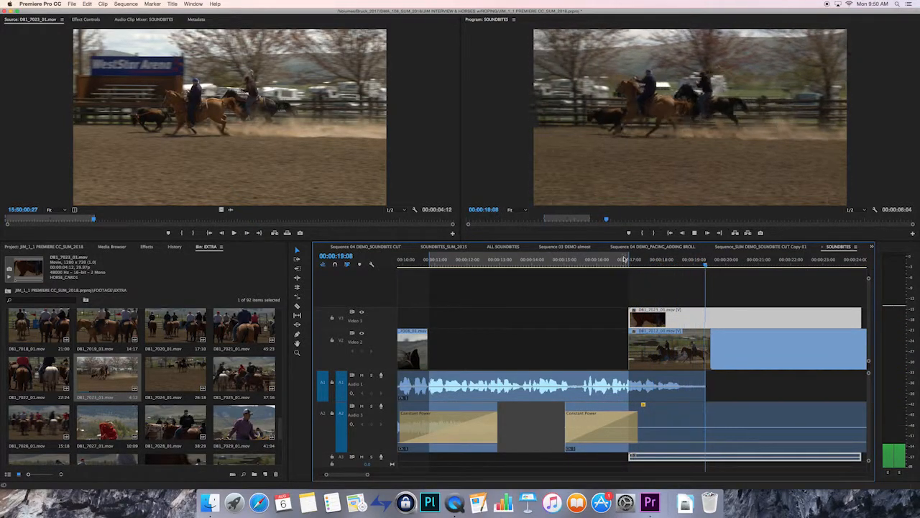
pyautogui.press('space')
pyautogui.moveTo(722, 266); pyautogui.dragTo(571, 267)
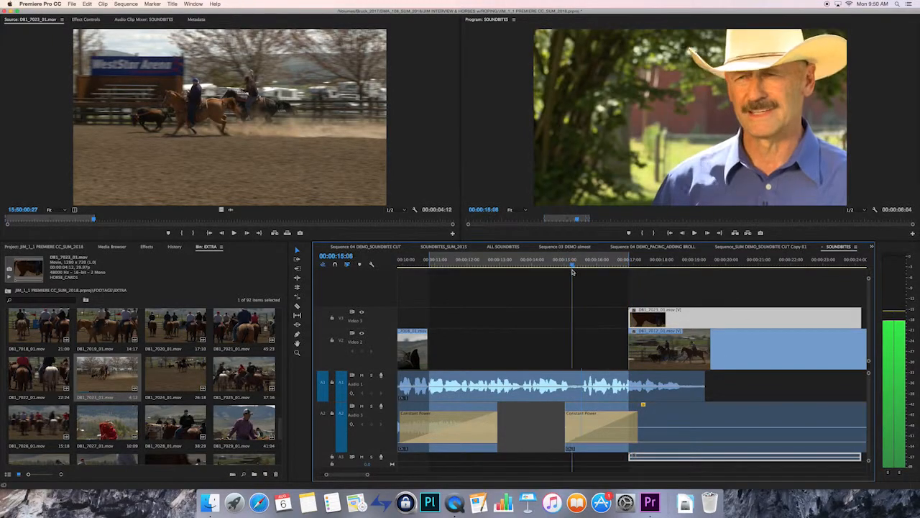
pyautogui.press('space')
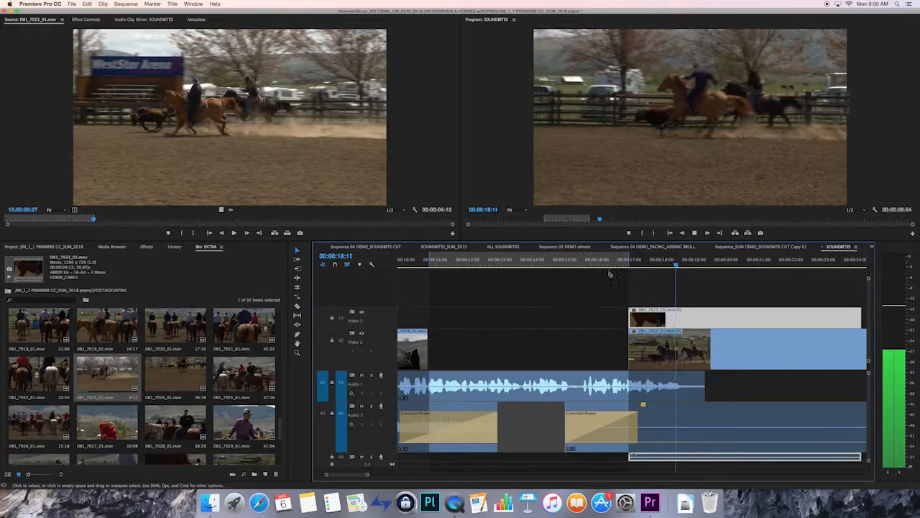
pyautogui.press('space')
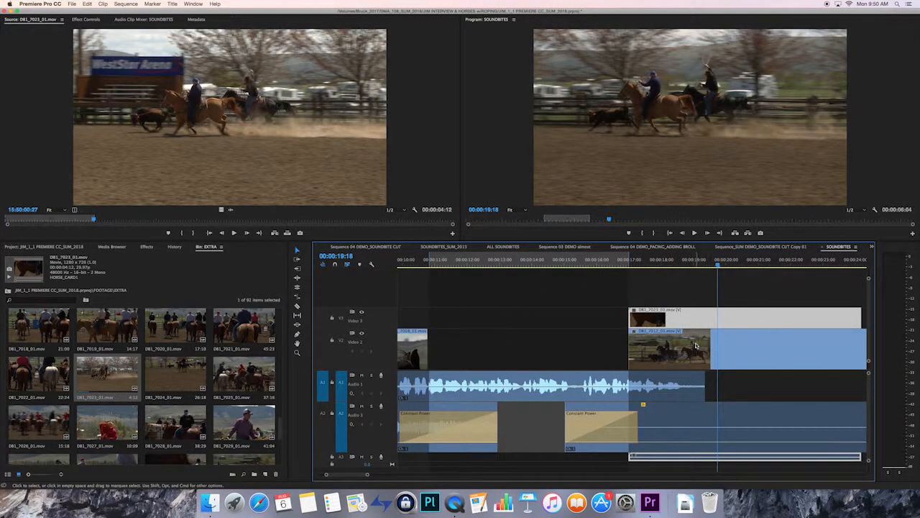
# Hide Video 3 and play the cut from the interview into DB1_7012_01.mov for comparison.
pyautogui.click(366, 314)
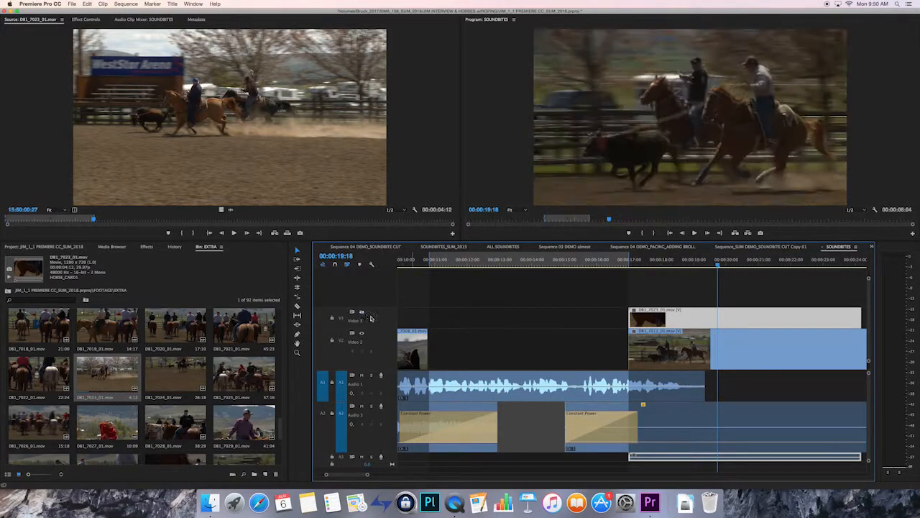
pyautogui.click(592, 260)
pyautogui.press('space')
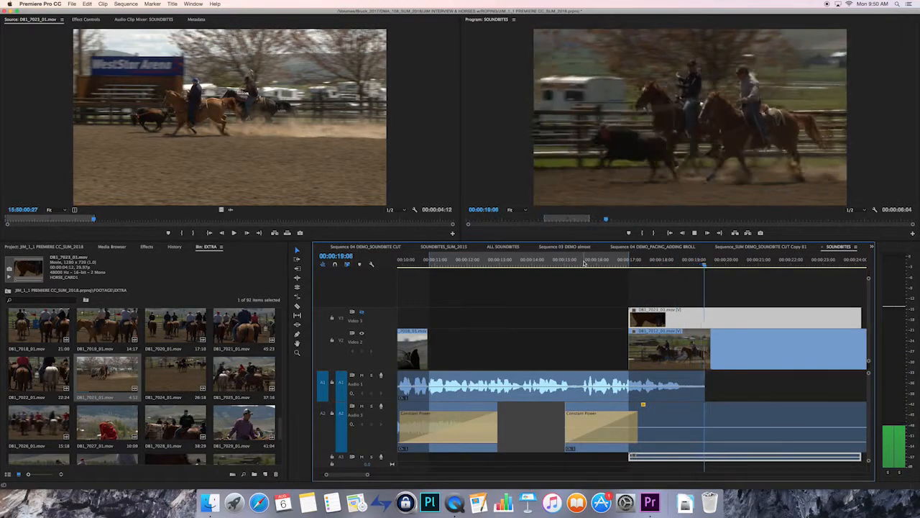
# Stop playback, show Video 3 again and delete the DB1_7023_01.mov clip from it.
pyautogui.press('space')
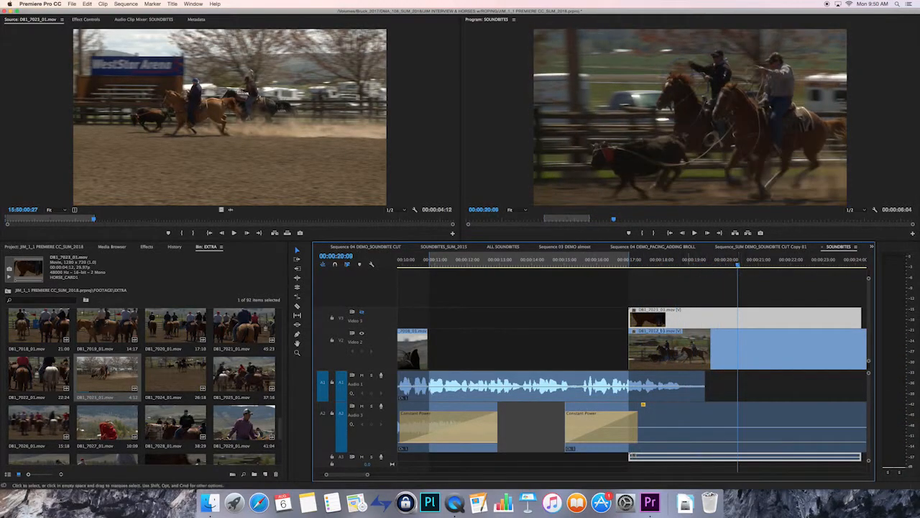
pyautogui.click(362, 314)
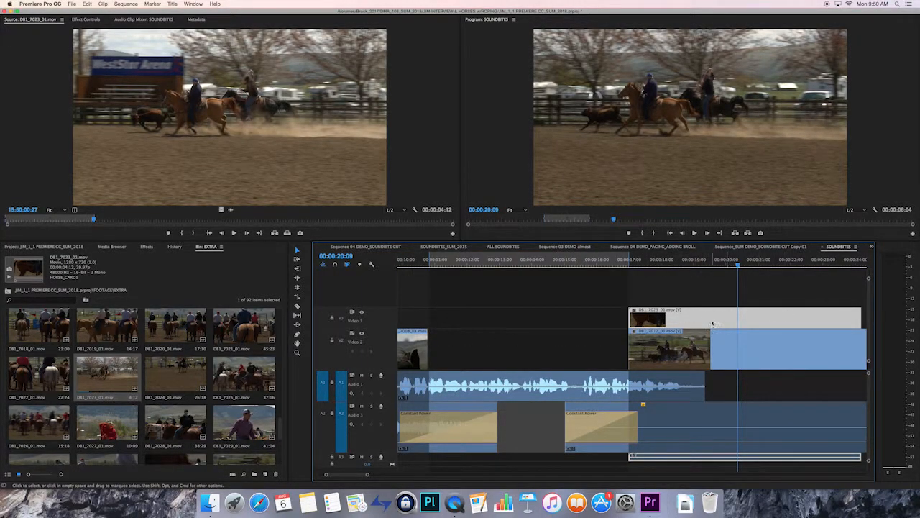
pyautogui.press('Delete')
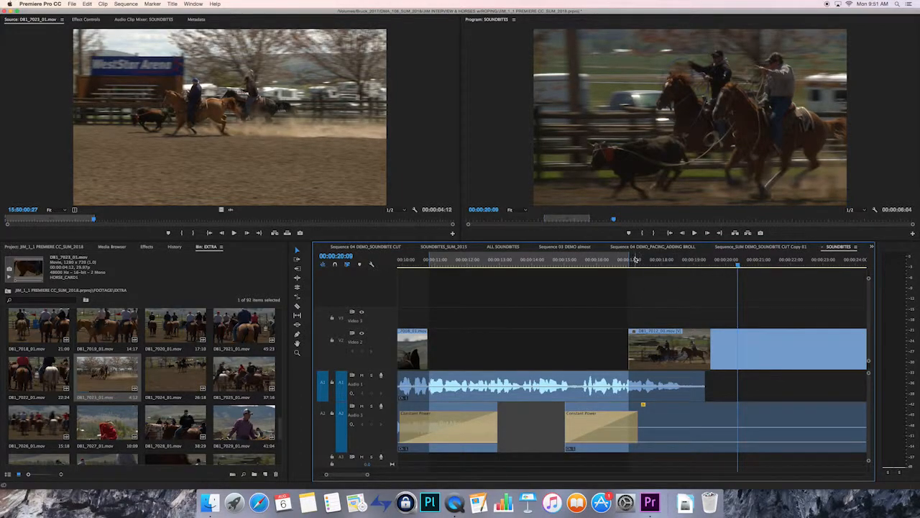
# Extend the end of DB1_7012_01.mov on Video 2 by about 11 seconds and scrub through the clip to review the added footage.
pyautogui.press('-')
pyautogui.press('-')
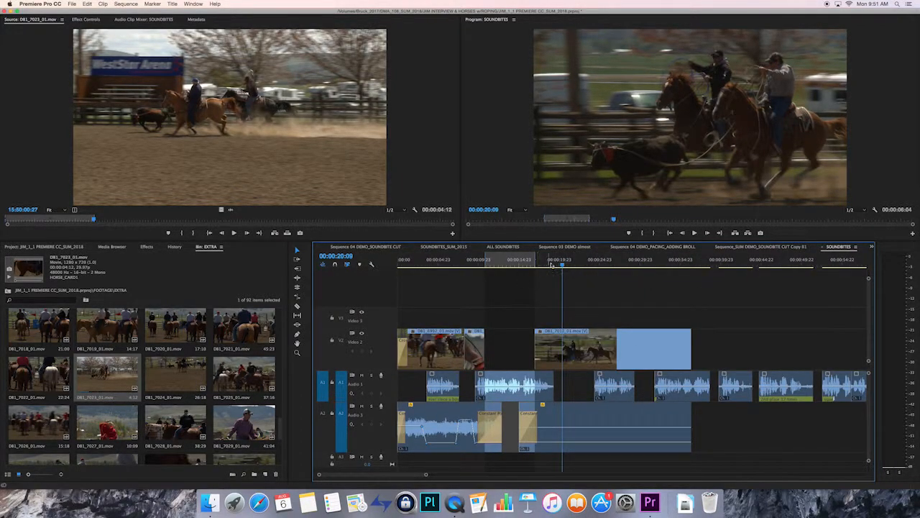
pyautogui.moveTo(562, 267); pyautogui.dragTo(587, 266)
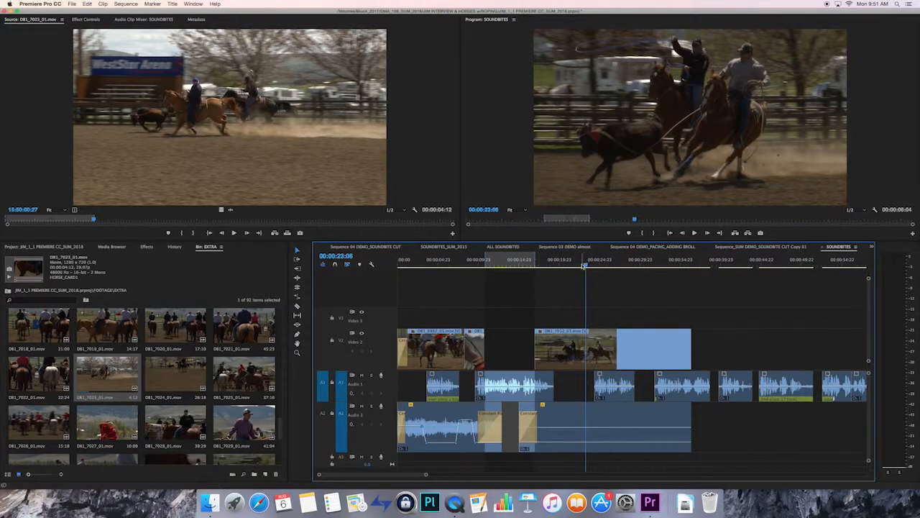
pyautogui.moveTo(587, 266); pyautogui.dragTo(748, 266)
pyautogui.moveTo(689, 340); pyautogui.dragTo(779, 340)
pyautogui.moveTo(591, 263); pyautogui.dragTo(623, 268)
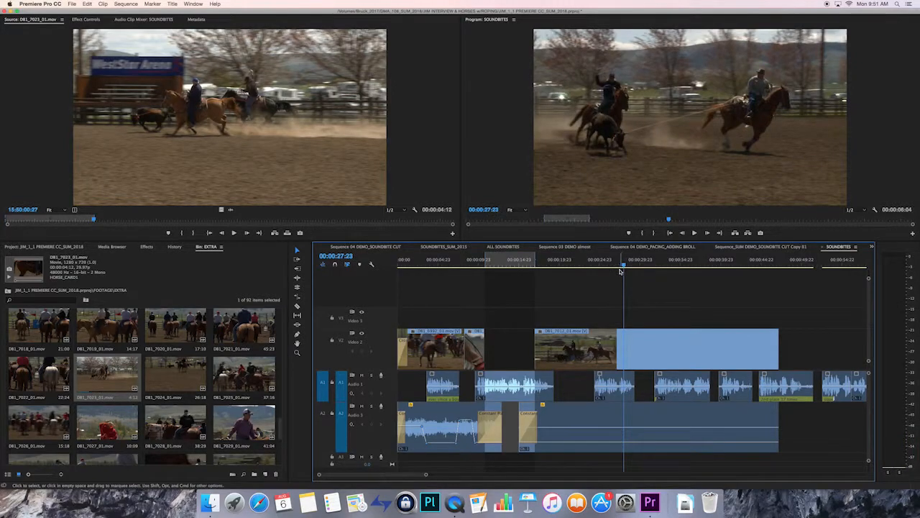
pyautogui.moveTo(624, 266); pyautogui.dragTo(699, 262)
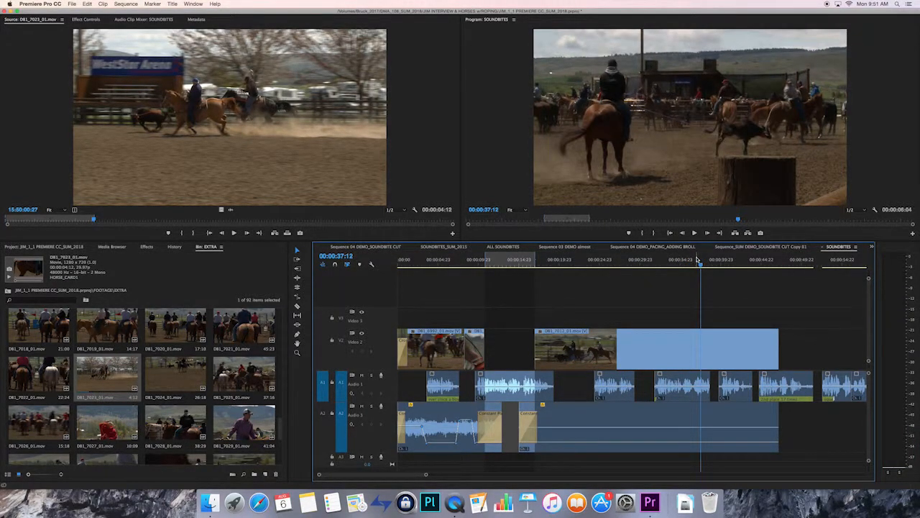
pyautogui.press('-')
pyautogui.moveTo(550, 267); pyautogui.dragTo(568, 266)
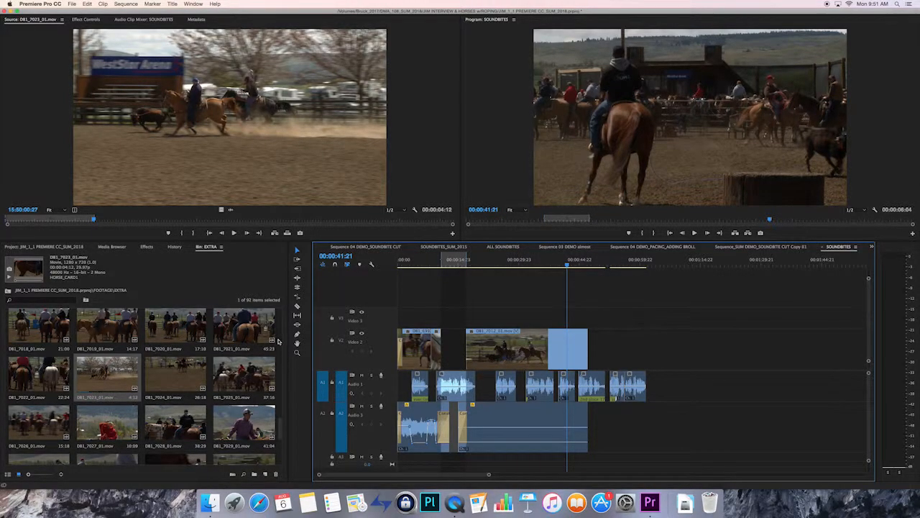
# Find DB1_7034_01.mov in the EXTRA bin, open it in the source monitor and mark a section of 17:21 with in and out points.
pyautogui.moveTo(281, 426); pyautogui.dragTo(284, 453)
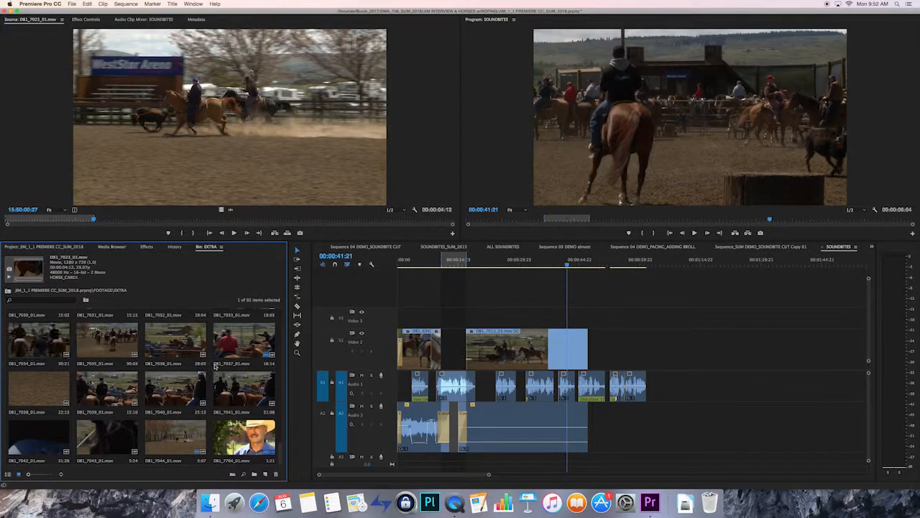
pyautogui.moveTo(281, 452); pyautogui.dragTo(281, 432)
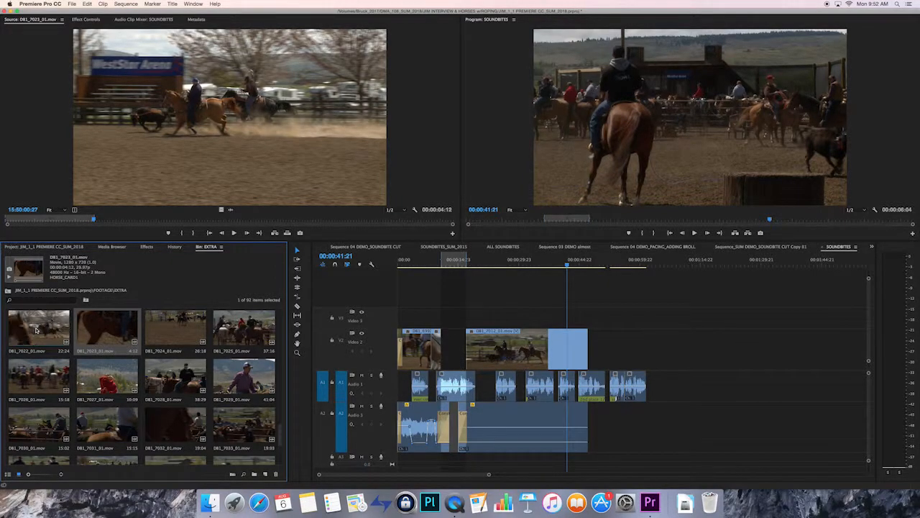
pyautogui.scroll(5, 282, 425)
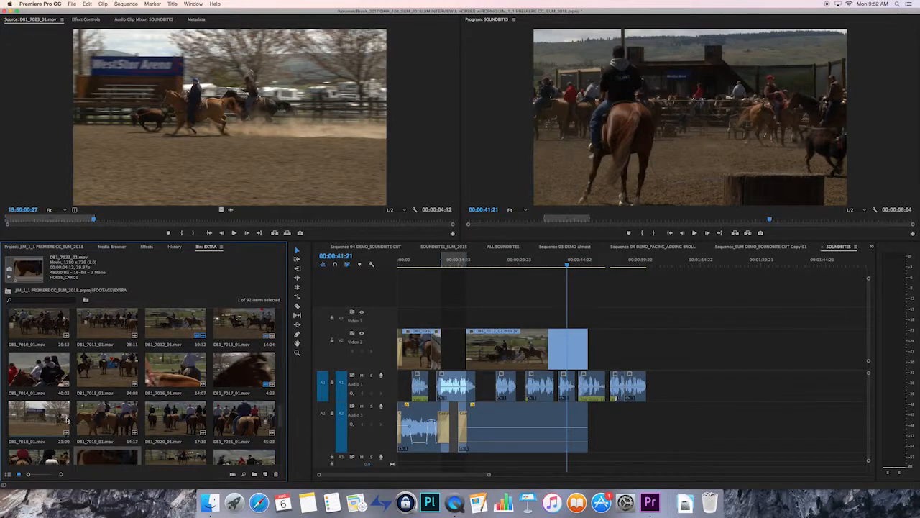
pyautogui.scroll(-3, 282, 416)
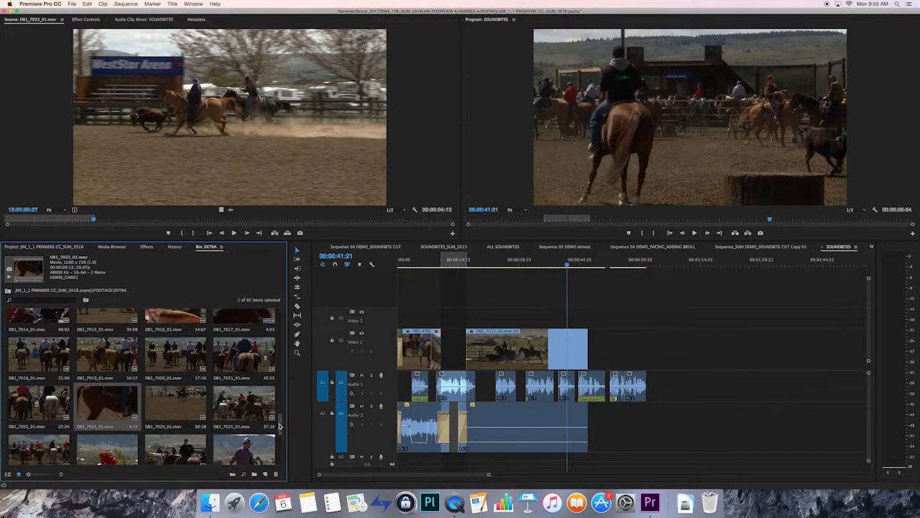
pyautogui.scroll(-3, 280, 427)
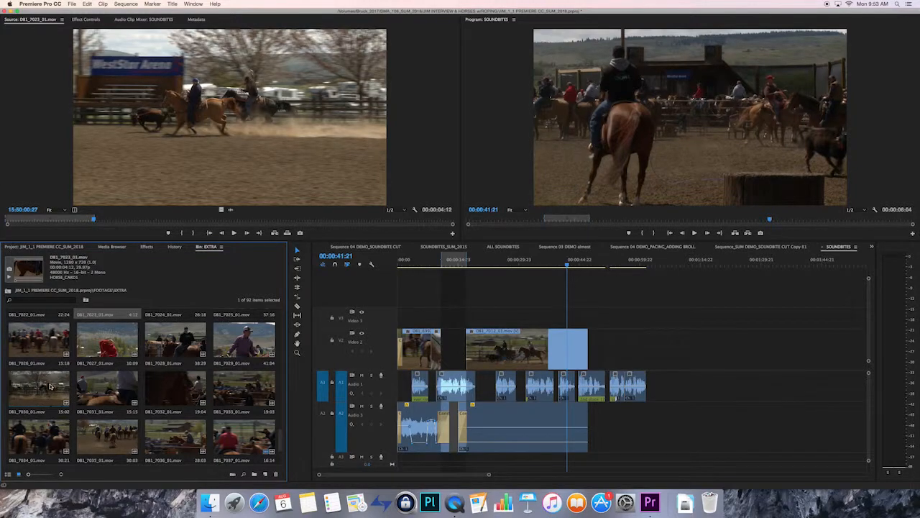
pyautogui.doubleClick(47, 435)
pyautogui.moveTo(94, 219); pyautogui.dragTo(280, 228)
pyautogui.press('i')
pyautogui.press('o')
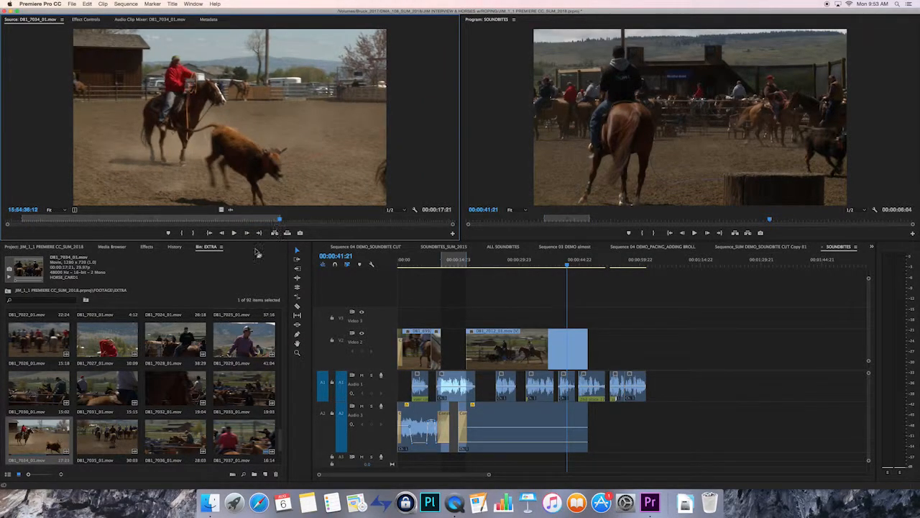
# Place the marked DB1_7034_01.mov section on Video 2 starting at about 49 seconds, after DB1_7012_01.mov, and scale it to frame size.
pyautogui.moveTo(279, 185); pyautogui.dragTo(617, 354)
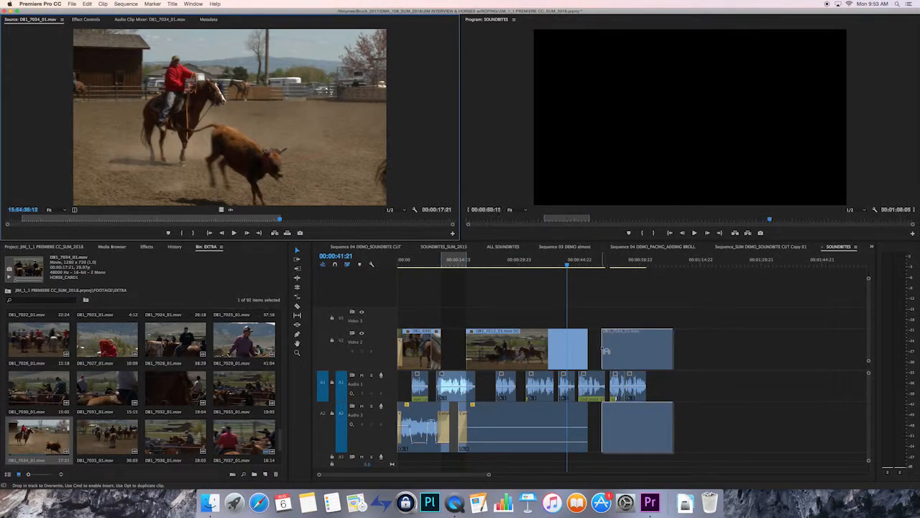
pyautogui.moveTo(594, 344); pyautogui.dragTo(594, 344)
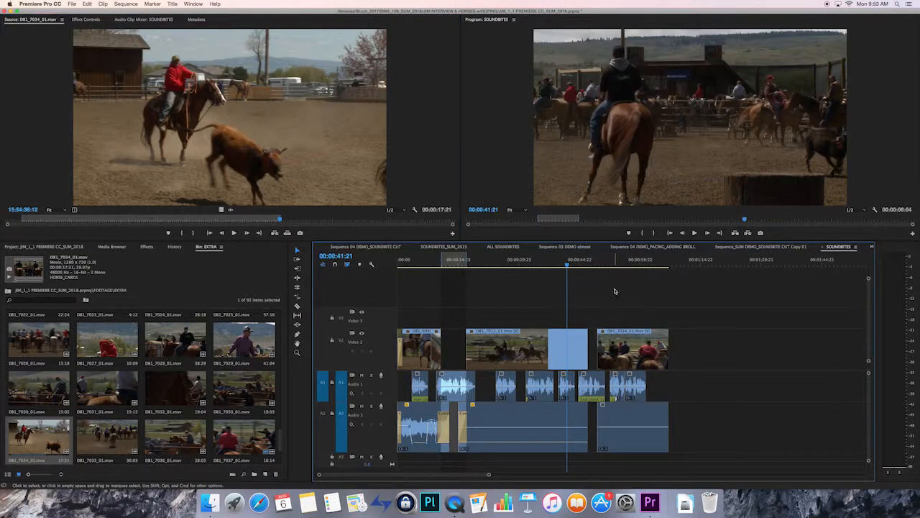
pyautogui.click(623, 263)
pyautogui.press('=')
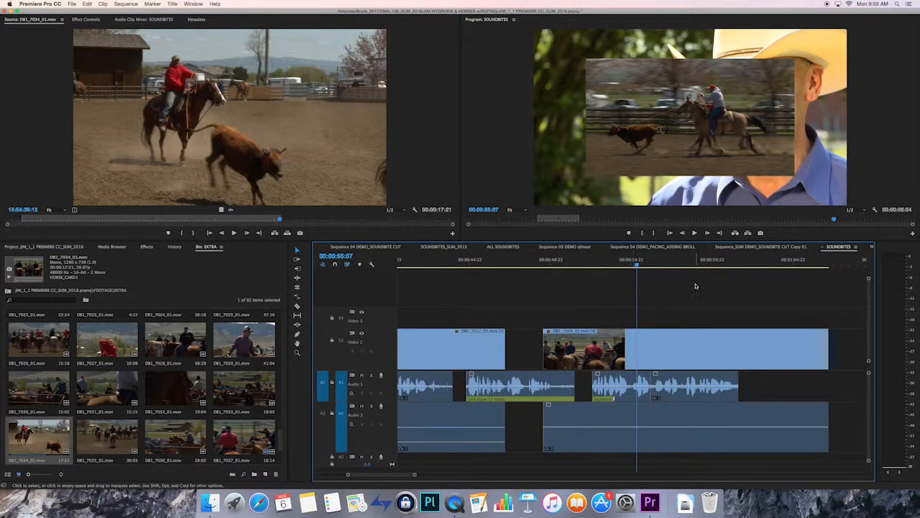
pyautogui.click(526, 262)
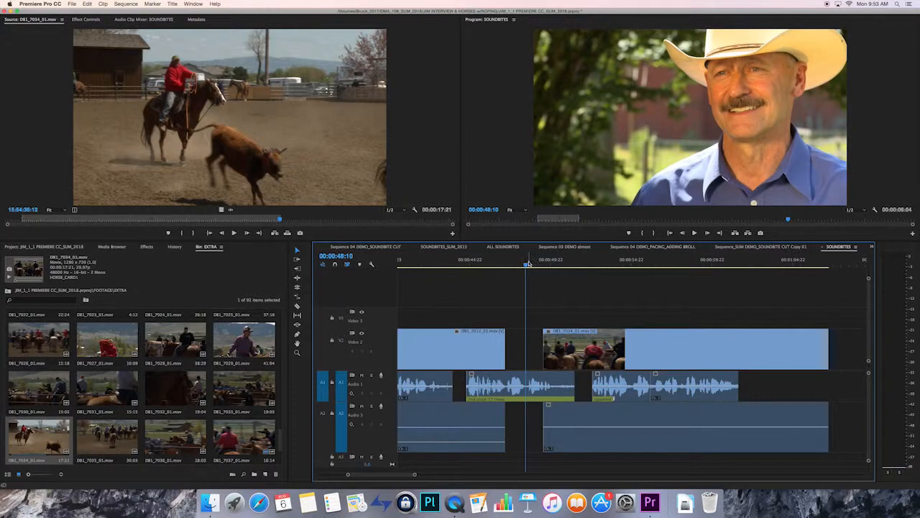
pyautogui.press('space')
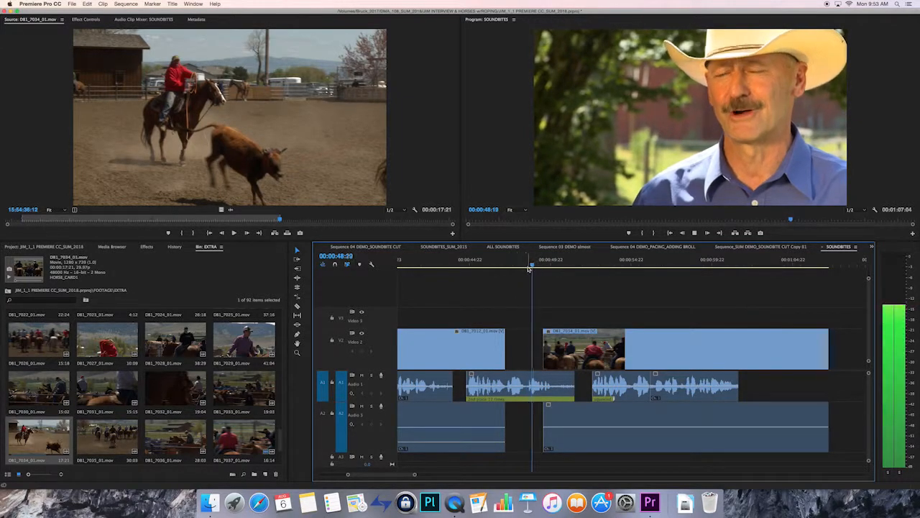
pyautogui.rightClick(599, 351)
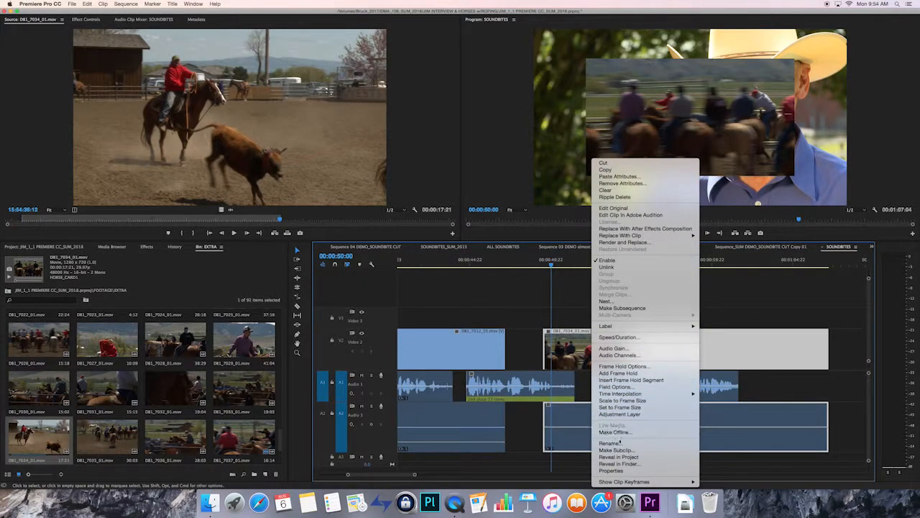
pyautogui.click(620, 400)
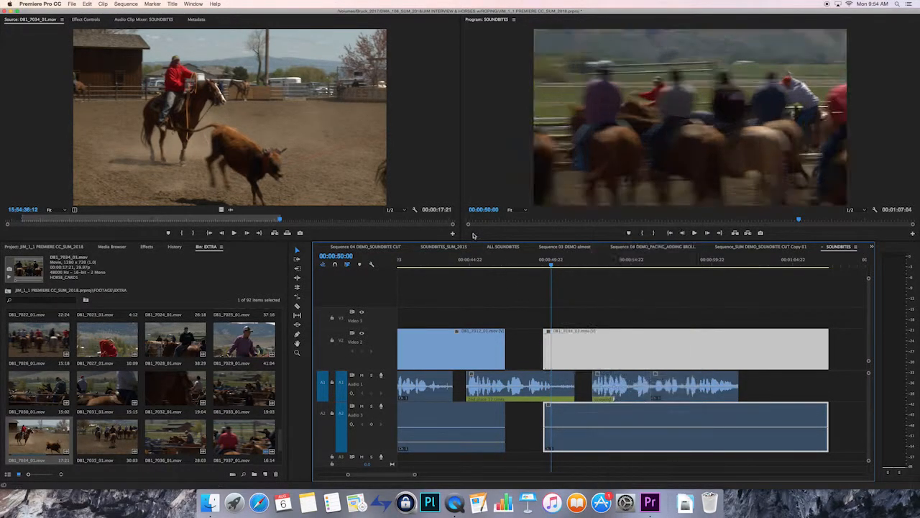
# Play from the last part of DB1_7012_01.mov through DB1_7034_01.mov to judge the interview cuts and the closing roping action.
pyautogui.click(435, 261)
pyautogui.press('space')
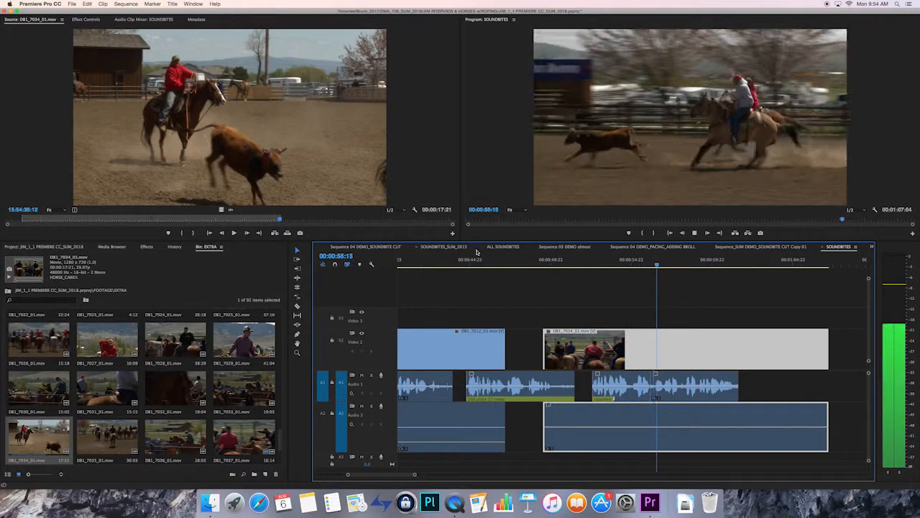
pyautogui.press('space')
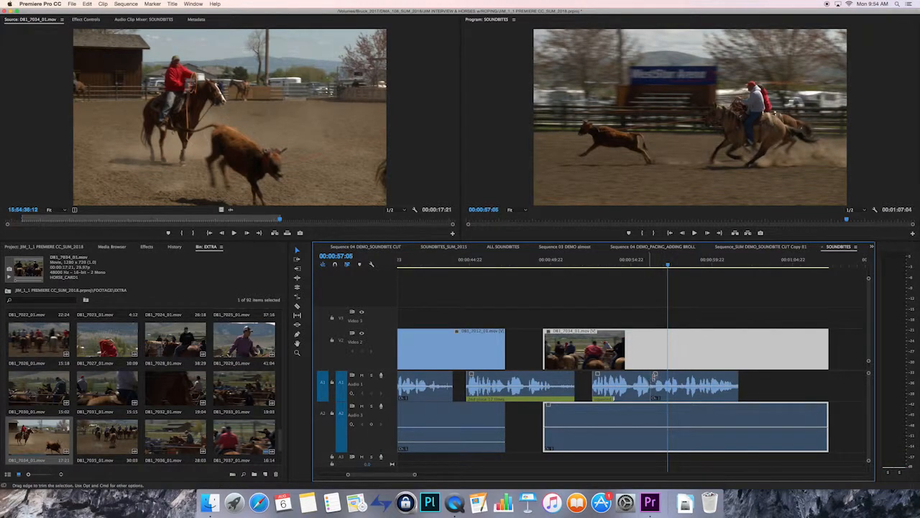
pyautogui.scroll(-2, 869, 313)
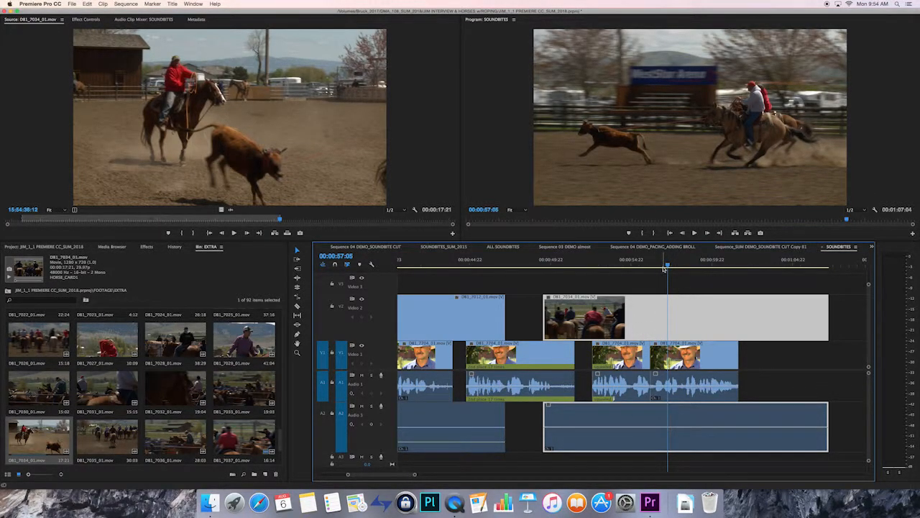
pyautogui.press('space')
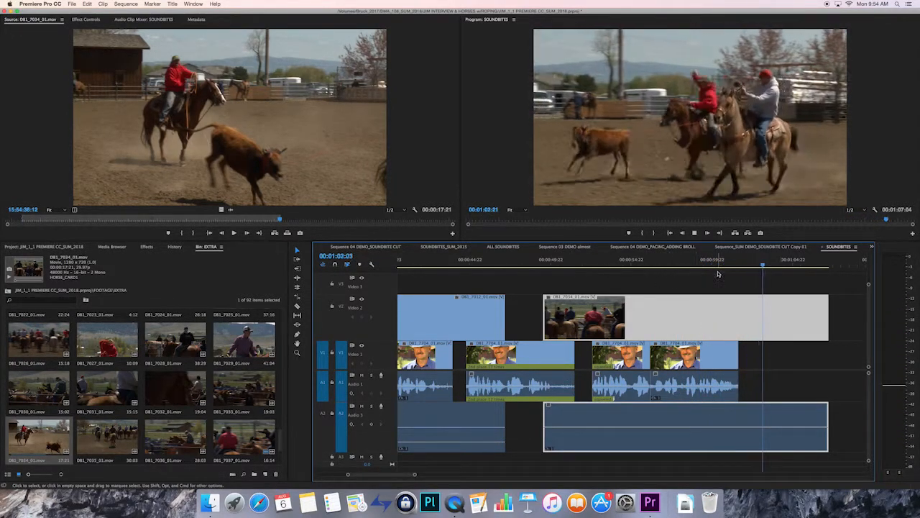
pyautogui.press('space')
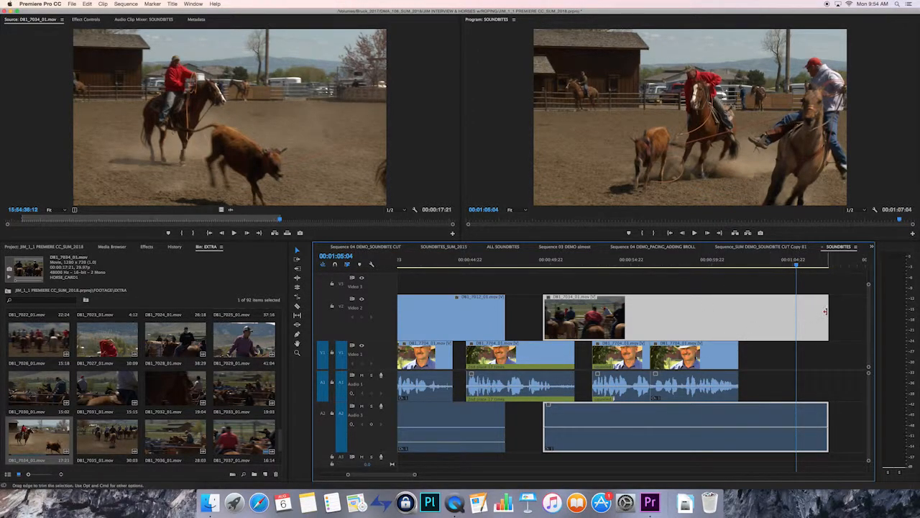
# End DB1_7034_01.mov at about 1:08 with default transitions, a Cross Dissolve of about 3 seconds and an audio fade of 1:17.
pyautogui.moveTo(827, 309); pyautogui.dragTo(800, 313)
pyautogui.rightClick(802, 312)
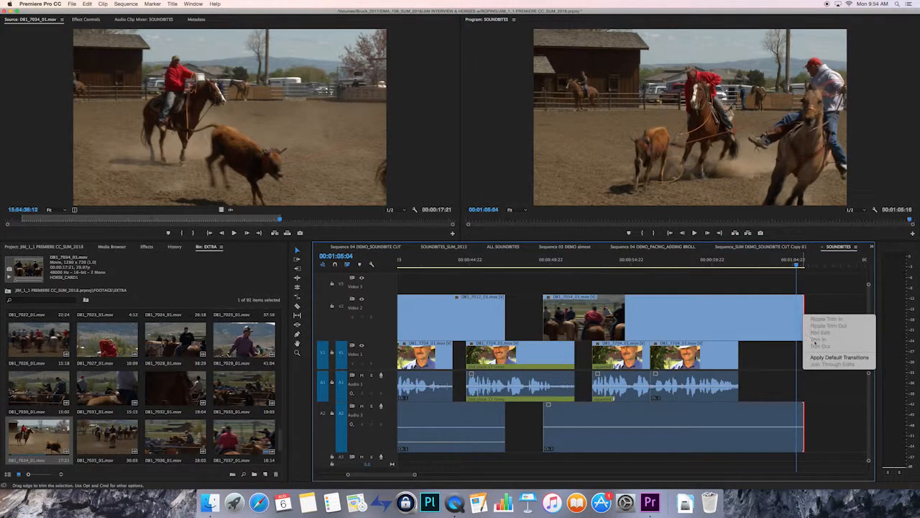
pyautogui.click(829, 357)
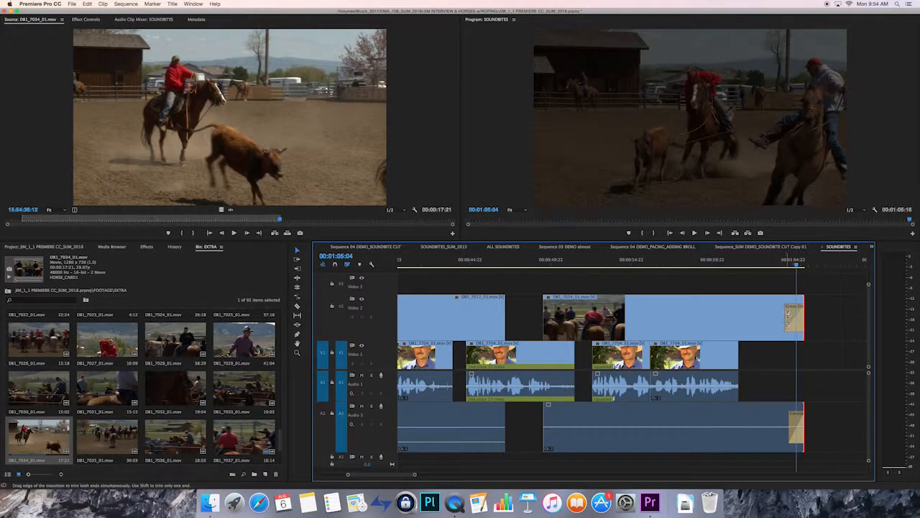
pyautogui.moveTo(807, 314)
pyautogui.mouseDown()
pyautogui.moveTo(850, 316)
pyautogui.moveTo(800, 315)
pyautogui.mouseUp()
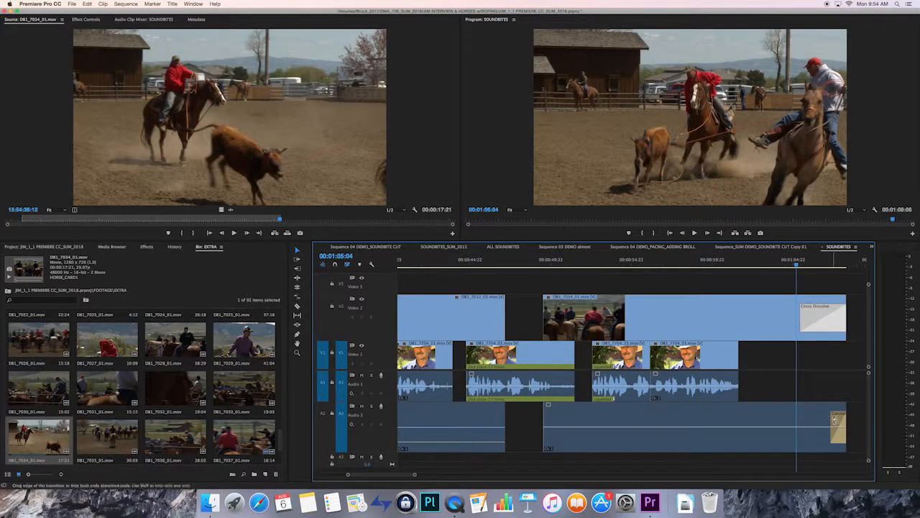
pyautogui.moveTo(832, 419)
pyautogui.mouseDown()
pyautogui.moveTo(804, 425)
pyautogui.moveTo(821, 426)
pyautogui.mouseUp()
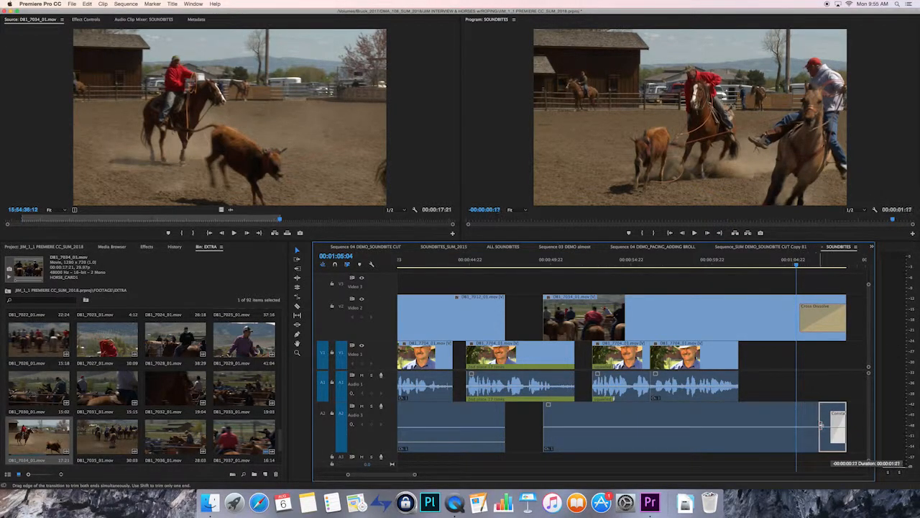
# Play the end of the sequence to check the closing fade-out, and save the project.
pyautogui.moveTo(797, 265); pyautogui.dragTo(675, 267)
pyautogui.press('space')
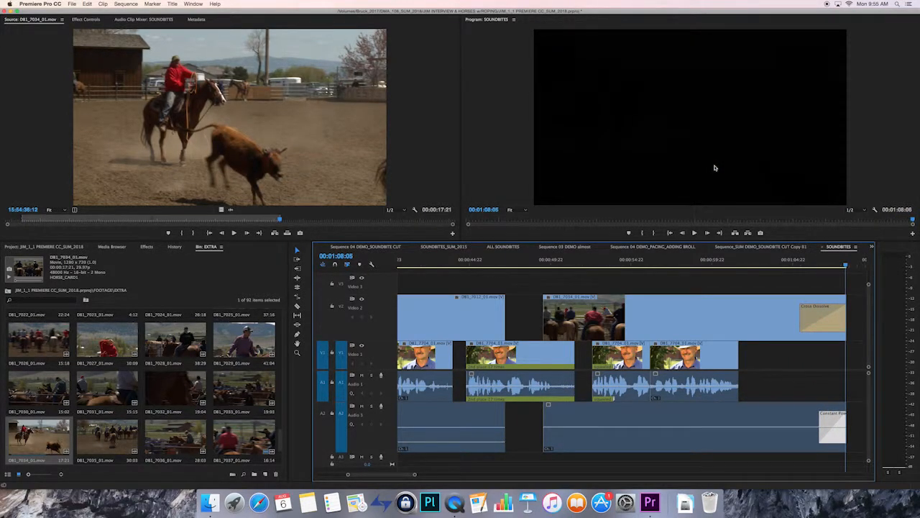
pyautogui.press('super+s')
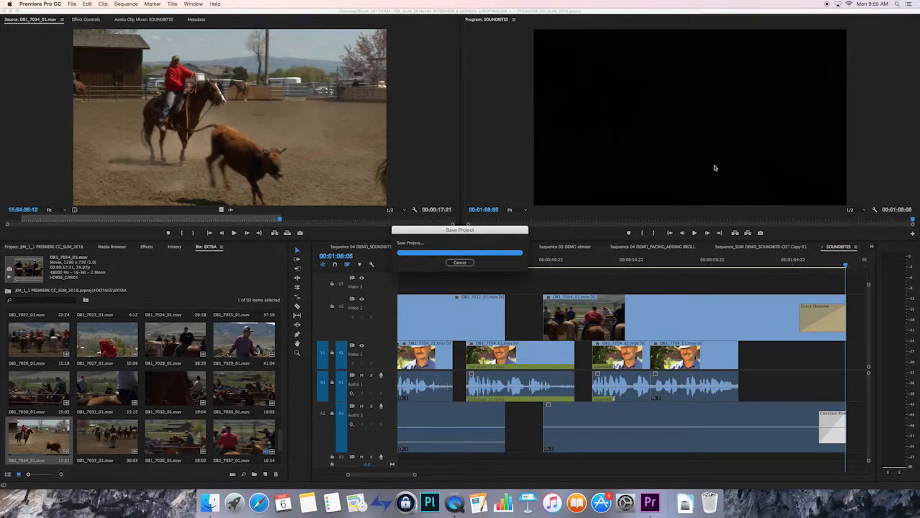
# Close the Video 2 gap before DB1_7012_01.mov by extending its start back to about 15 seconds and the preceding clip's end to meet it.
pyautogui.moveTo(729, 259); pyautogui.dragTo(597, 263)
pyautogui.press('-')
pyautogui.press('-')
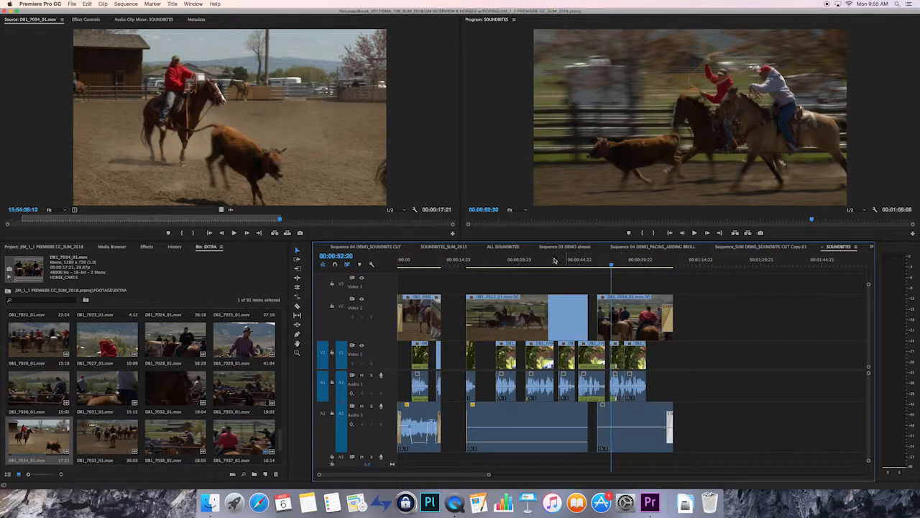
pyautogui.moveTo(484, 265); pyautogui.dragTo(455, 258)
pyautogui.press('=')
pyautogui.press('=')
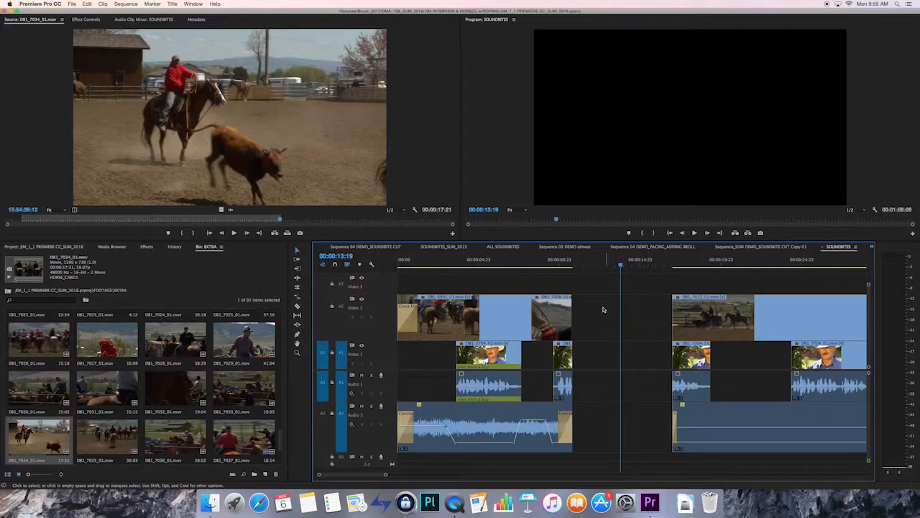
pyautogui.moveTo(673, 307); pyautogui.dragTo(615, 310)
pyautogui.moveTo(583, 262); pyautogui.dragTo(615, 273)
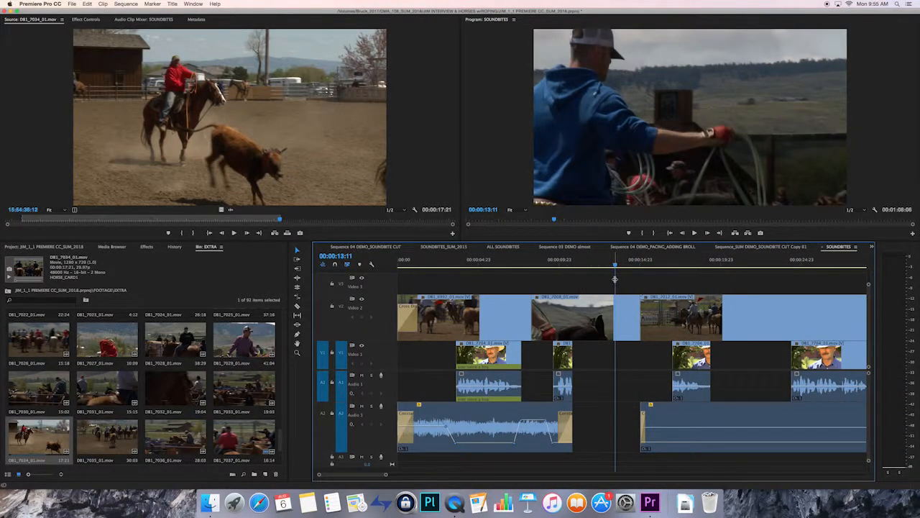
# Scrub the b-roll and soundbites around the gap between DB1_7012_01.mov and DB1_7034_01.mov to judge the coverage.
pyautogui.press('-')
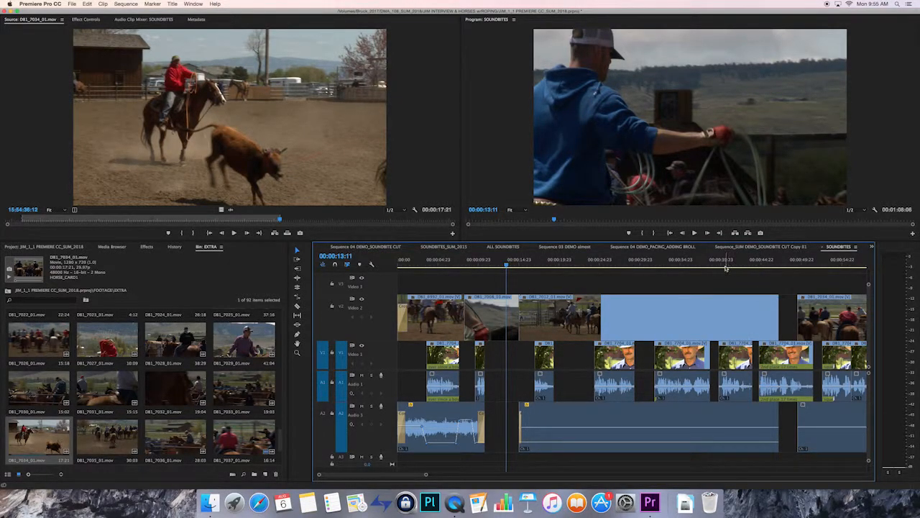
pyautogui.moveTo(796, 262); pyautogui.dragTo(771, 264)
pyautogui.press('=')
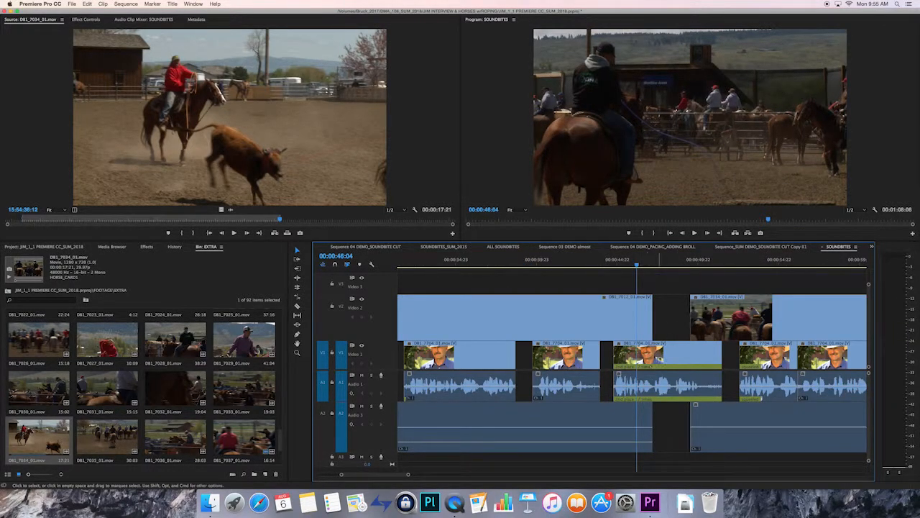
pyautogui.moveTo(637, 265)
pyautogui.mouseDown()
pyautogui.moveTo(659, 264)
pyautogui.moveTo(639, 263)
pyautogui.mouseUp()
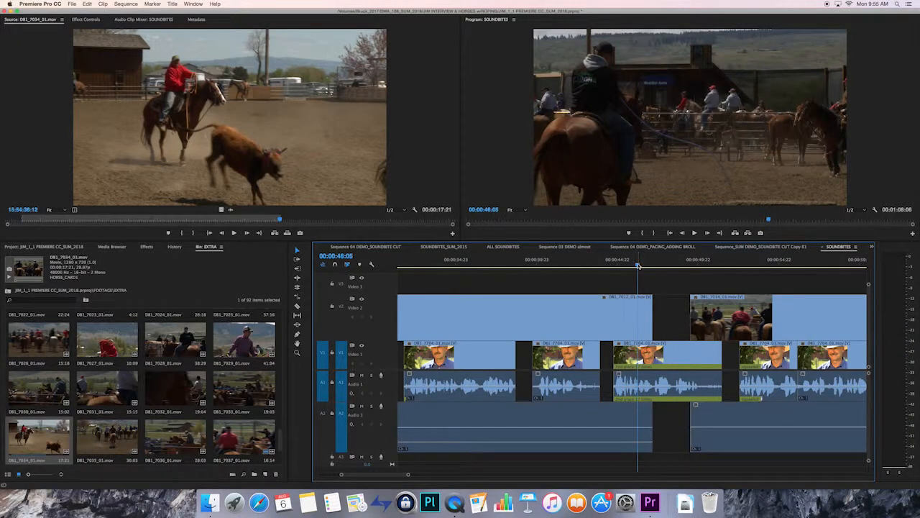
pyautogui.moveTo(638, 265); pyautogui.dragTo(642, 266)
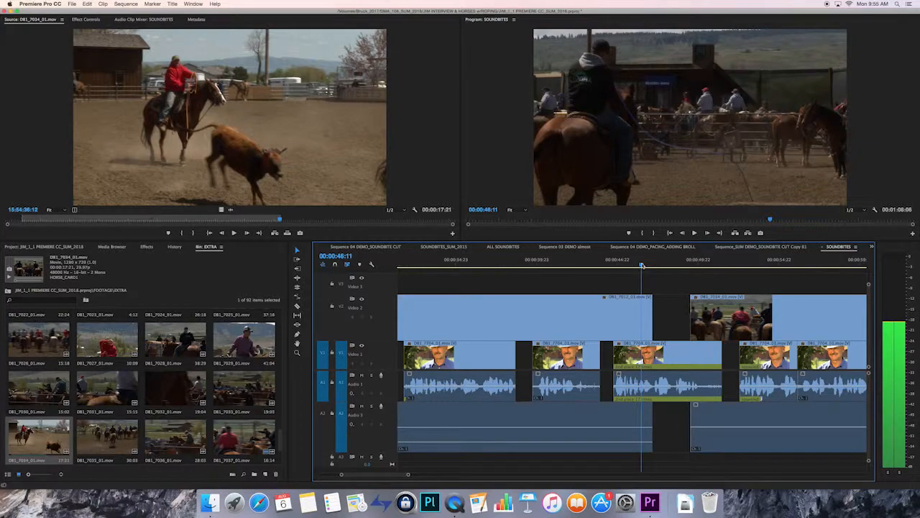
pyautogui.click(698, 264)
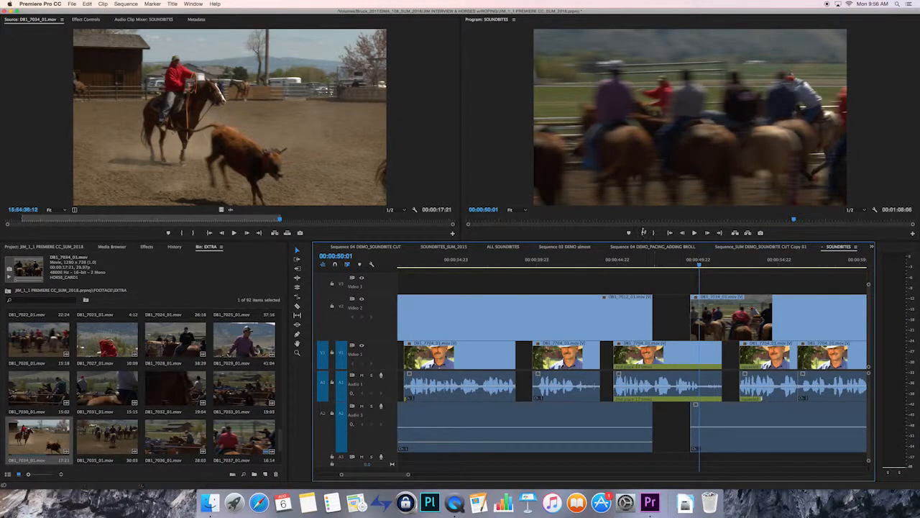
pyautogui.moveTo(646, 264); pyautogui.dragTo(668, 264)
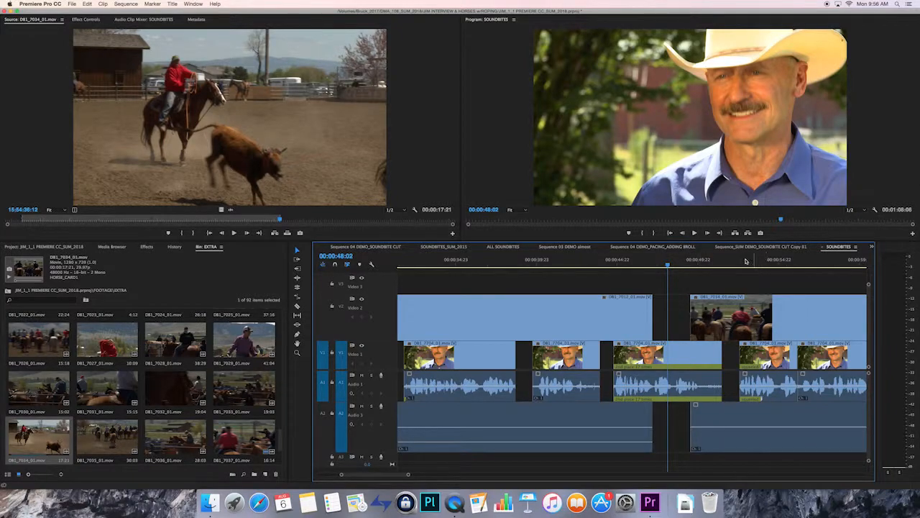
pyautogui.press('-')
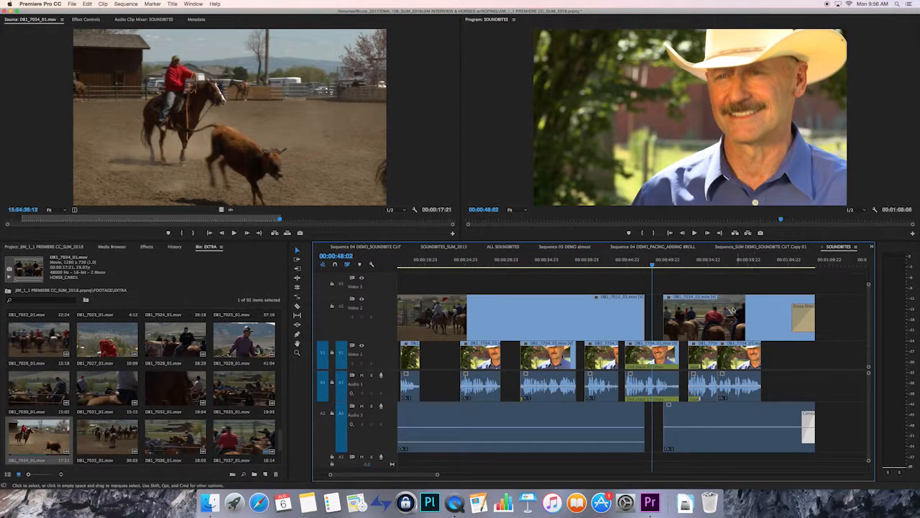
pyautogui.moveTo(427, 262); pyautogui.dragTo(712, 249)
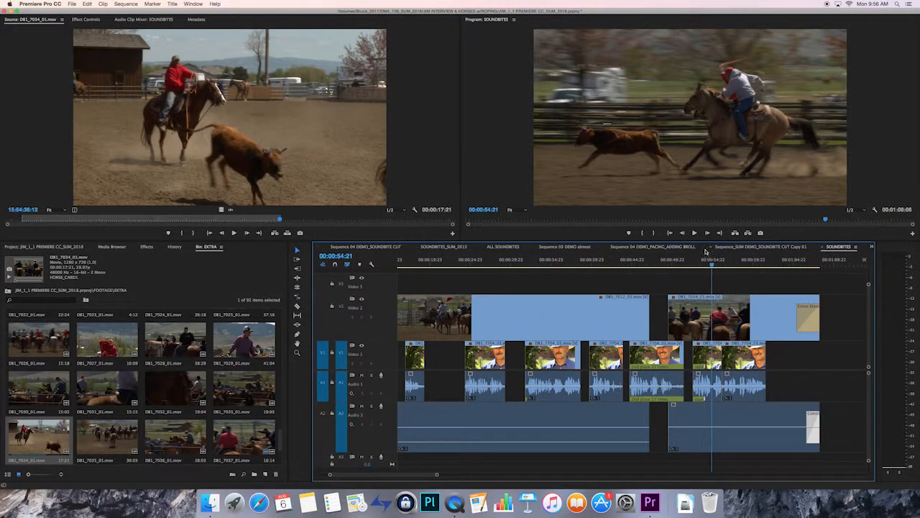
# Trim the start of the closing DB1_7034_01.mov clip forward to about 0:54:21.
pyautogui.press('=')
pyautogui.press('=')
pyautogui.press('-')
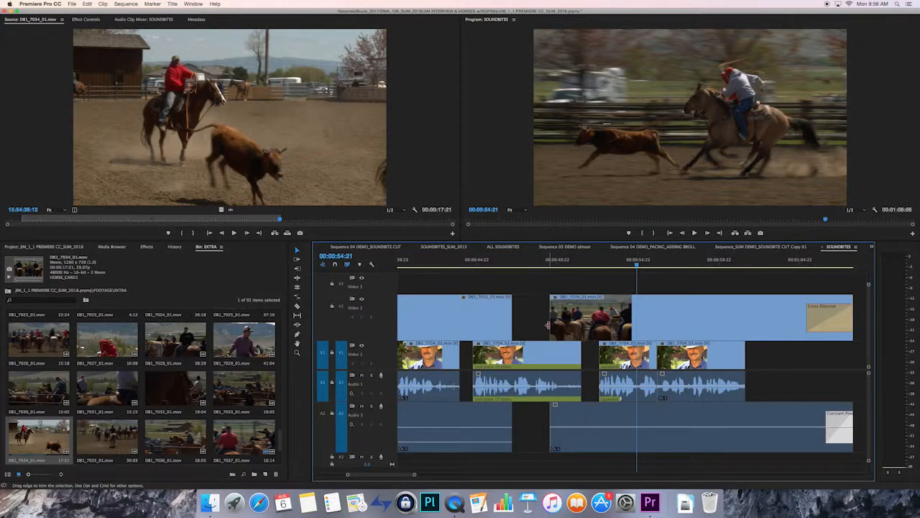
pyautogui.moveTo(551, 313); pyautogui.dragTo(638, 317)
pyautogui.press('-')
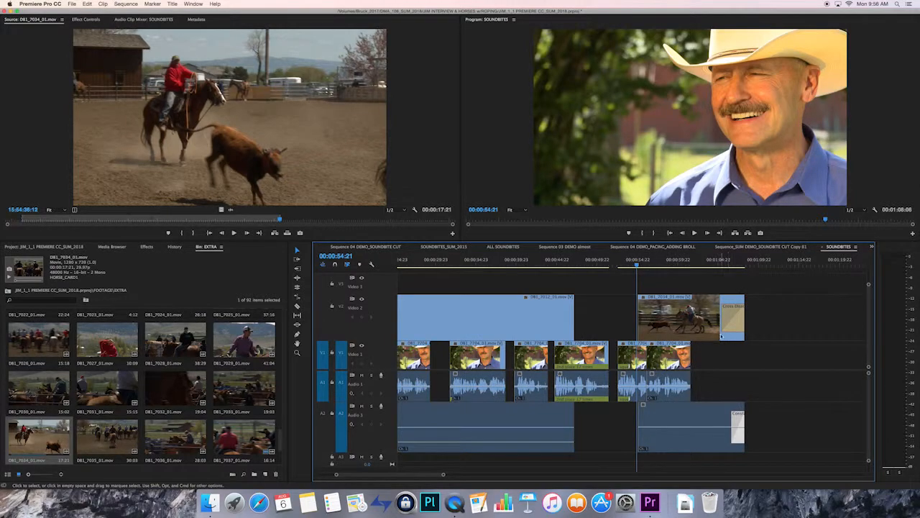
# Remove the video and audio fades from the end of DB1_7034_01.mov and shorten the clip to about 2 seconds.
pyautogui.click(725, 333)
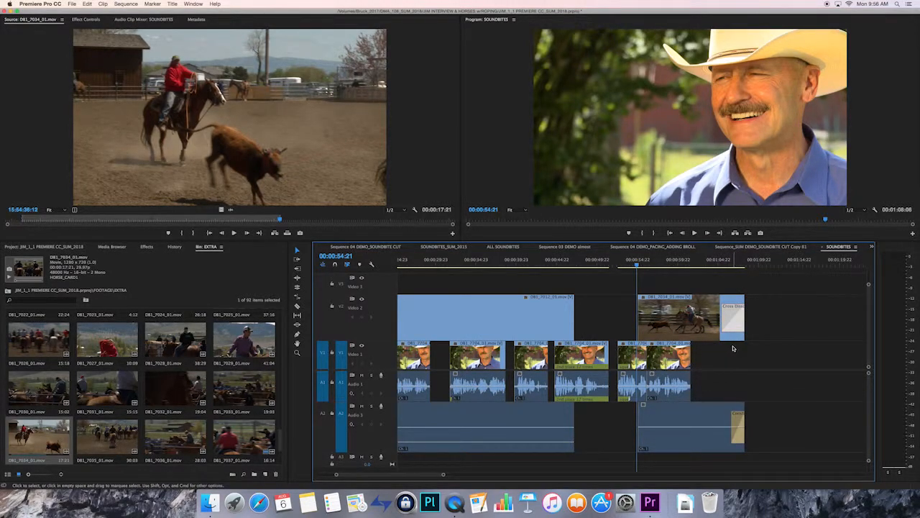
pyautogui.press('Delete')
pyautogui.click(740, 433)
pyautogui.press('Delete')
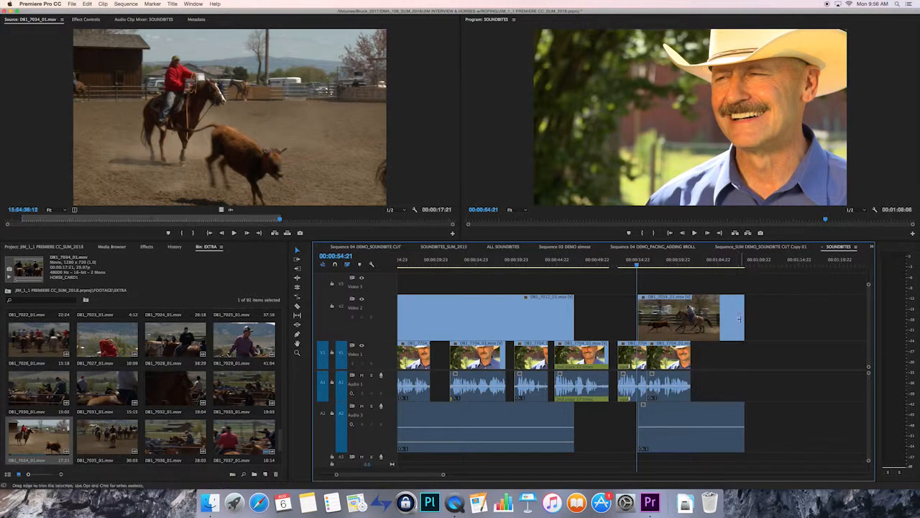
pyautogui.moveTo(742, 316); pyautogui.dragTo(652, 325)
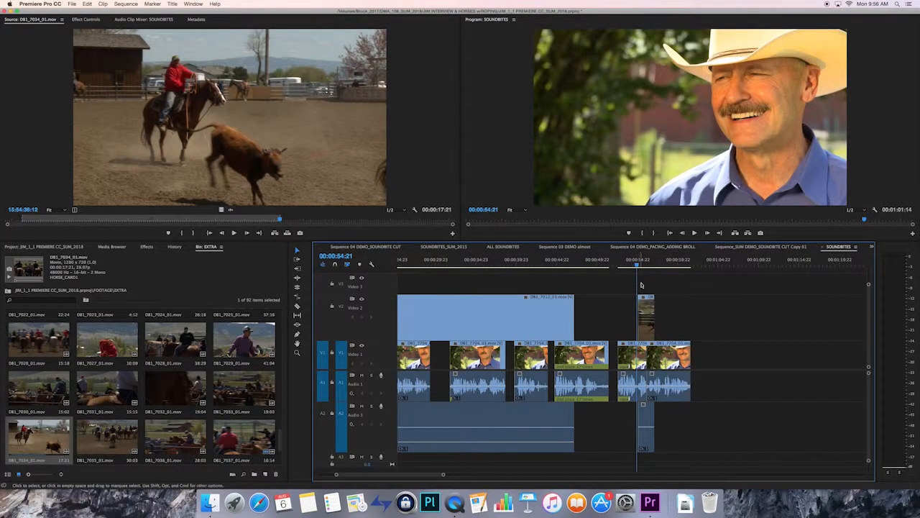
# Shift the short DB1_7034_01.mov clip slightly later over the cut between the last two soundbites, and play through that cut.
pyautogui.press('=')
pyautogui.moveTo(640, 319); pyautogui.dragTo(645, 320)
pyautogui.moveTo(636, 263); pyautogui.dragTo(606, 264)
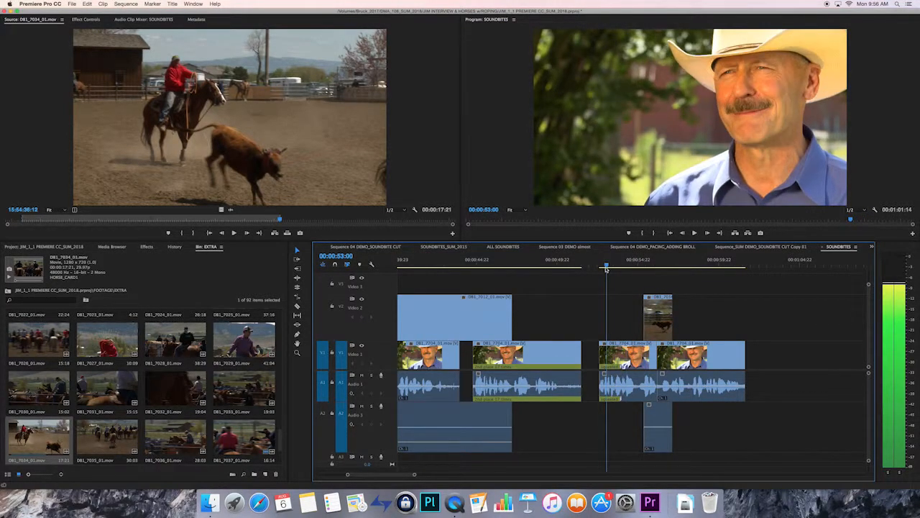
pyautogui.press('space')
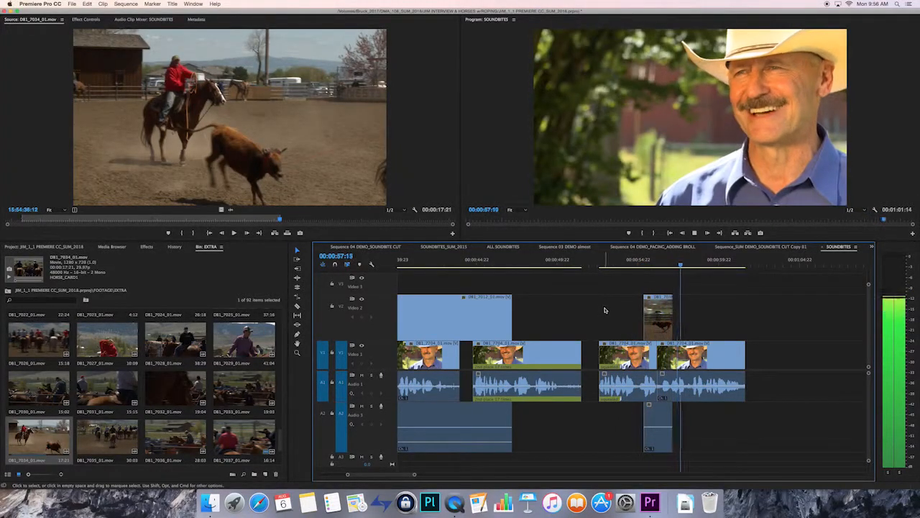
pyautogui.click(656, 265)
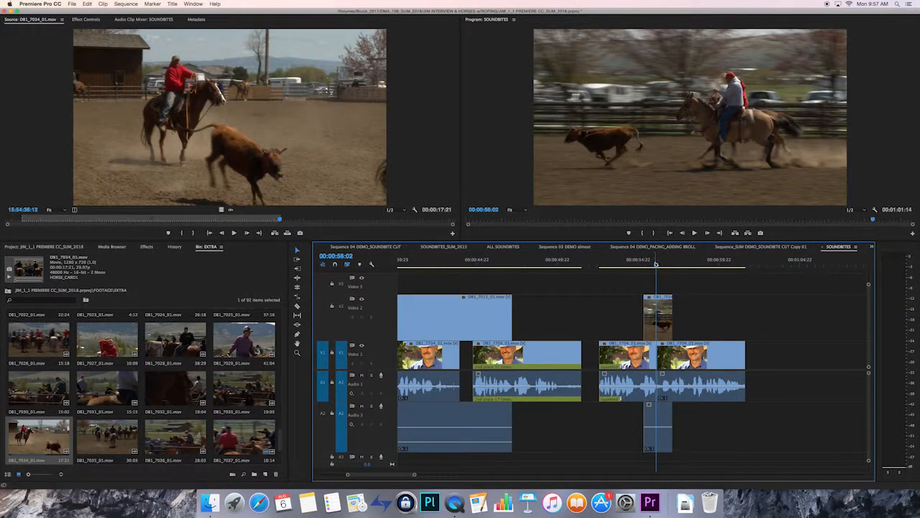
pyautogui.click(686, 265)
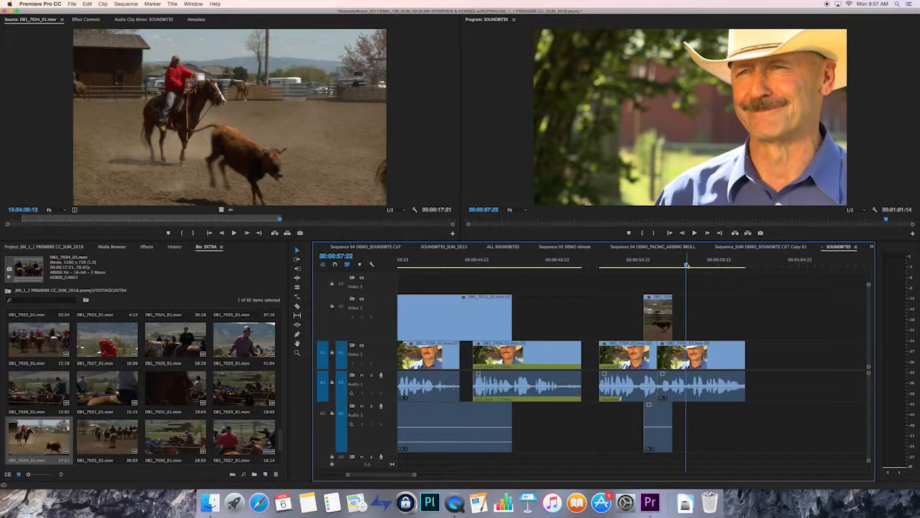
# Lengthen DB1_7034_01.mov at both ends so it covers the last soundbite cut from about 0:55 to 0:58.
pyautogui.click(642, 314)
pyautogui.moveTo(641, 315); pyautogui.dragTo(694, 316)
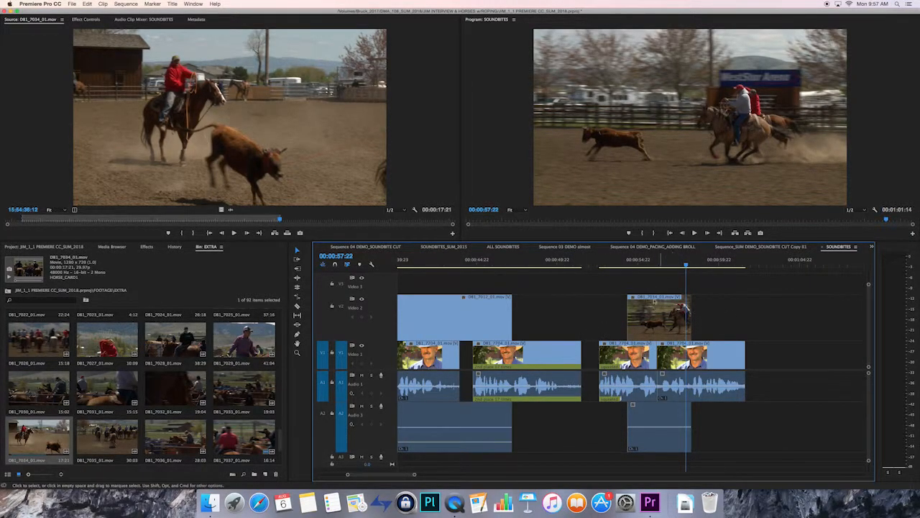
pyautogui.moveTo(627, 311); pyautogui.dragTo(636, 311)
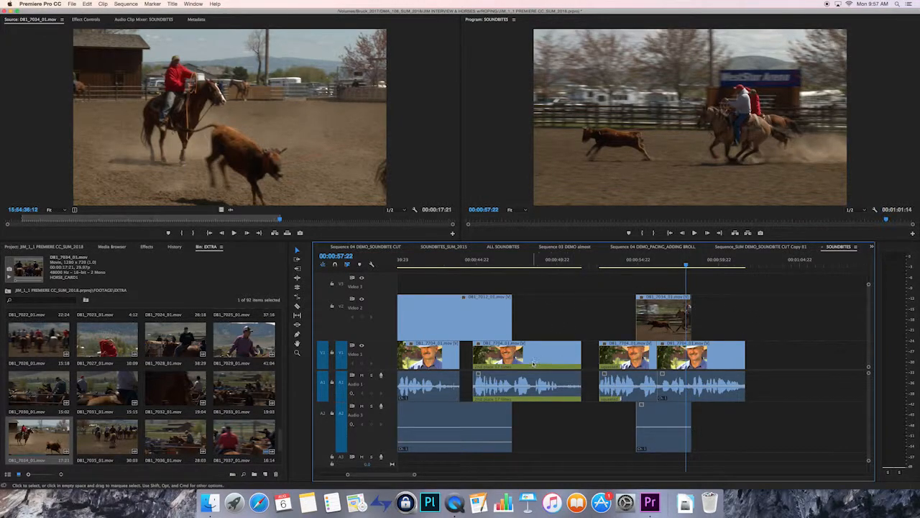
# Trim the end of DB1_7012_01.mov back by about 1.5 seconds.
pyautogui.click(538, 260)
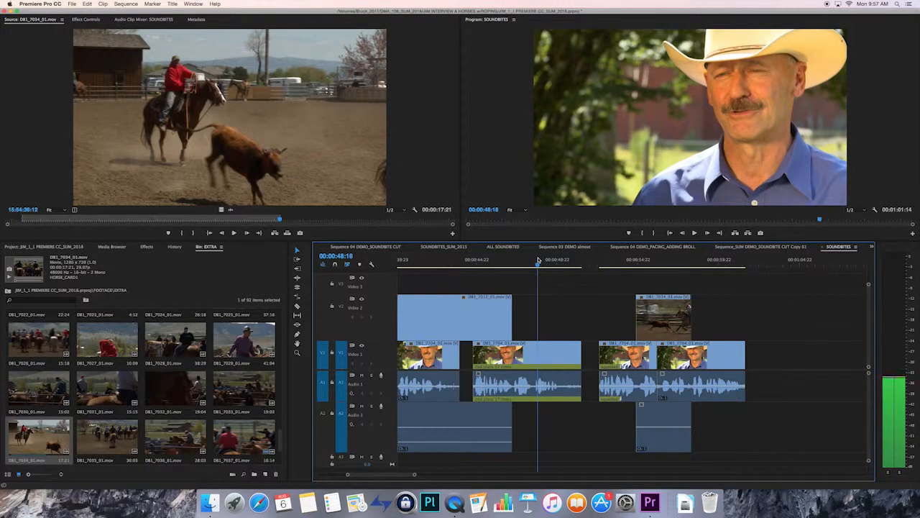
pyautogui.press('-')
pyautogui.moveTo(573, 316); pyautogui.dragTo(562, 317)
# Move DB1_7034_01.mov earlier to start at about 0:50, and shift the last two soundbites later to begin where it ends.
pyautogui.moveTo(649, 316); pyautogui.dragTo(615, 317)
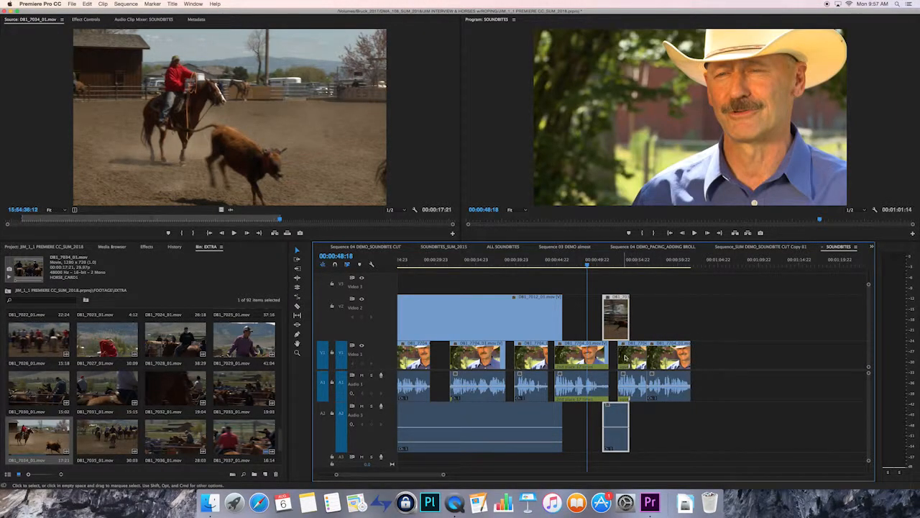
pyautogui.moveTo(703, 316); pyautogui.dragTo(649, 360)
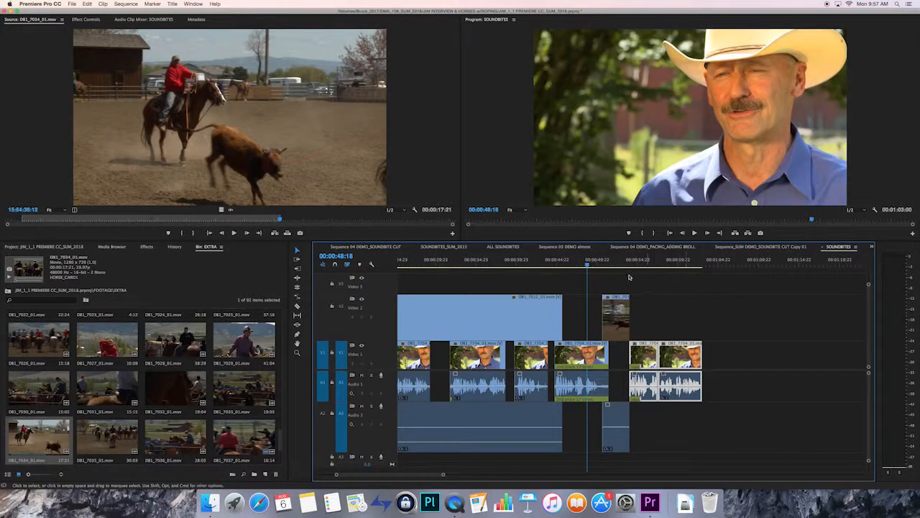
pyautogui.moveTo(586, 256); pyautogui.dragTo(670, 268)
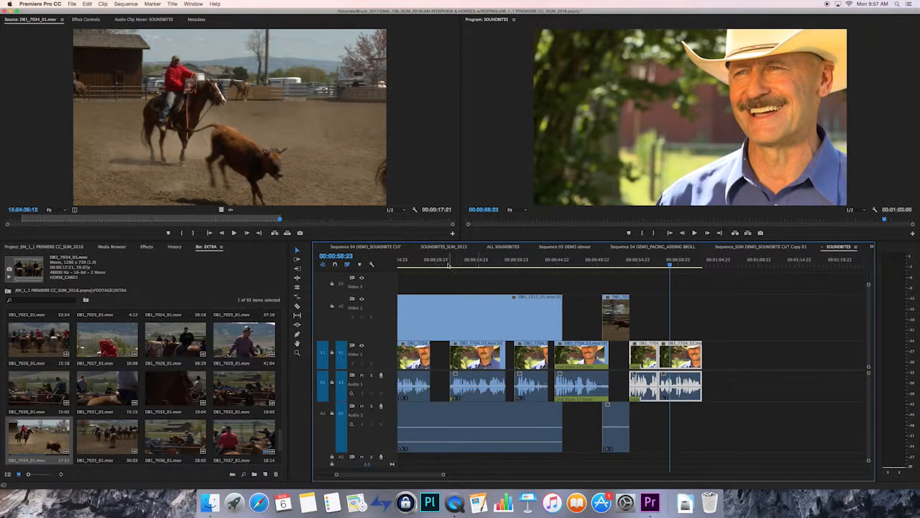
# Shorten DB1_7012_01.mov to about 2 seconds ending near 0:45, and place a shortened DB1_7008_01.mov over the soundbite gap near 0:38.
pyautogui.moveTo(560, 311); pyautogui.dragTo(558, 311)
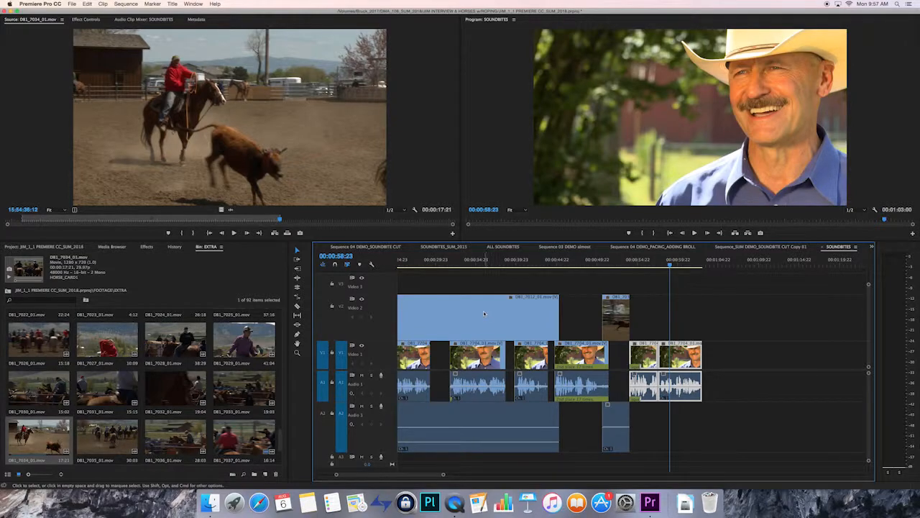
pyautogui.press('-')
pyautogui.moveTo(462, 315); pyautogui.dragTo(574, 325)
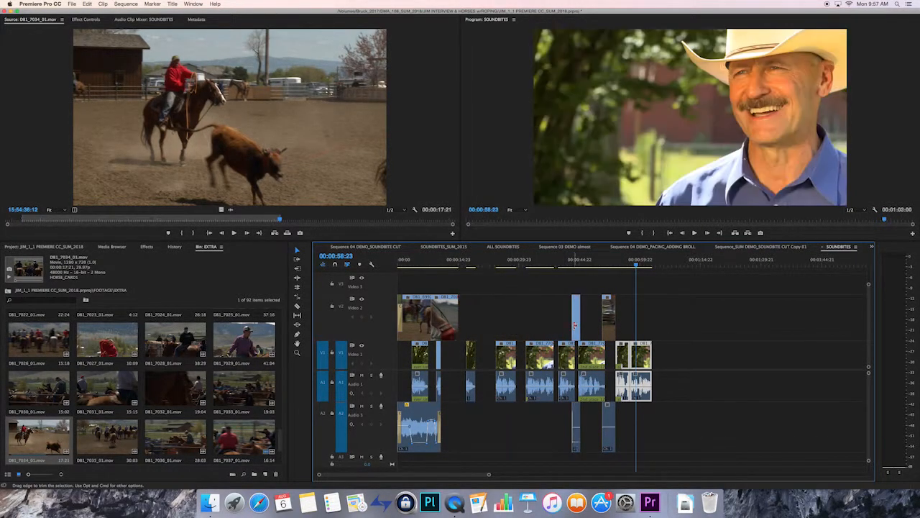
pyautogui.moveTo(447, 314); pyautogui.dragTo(561, 326)
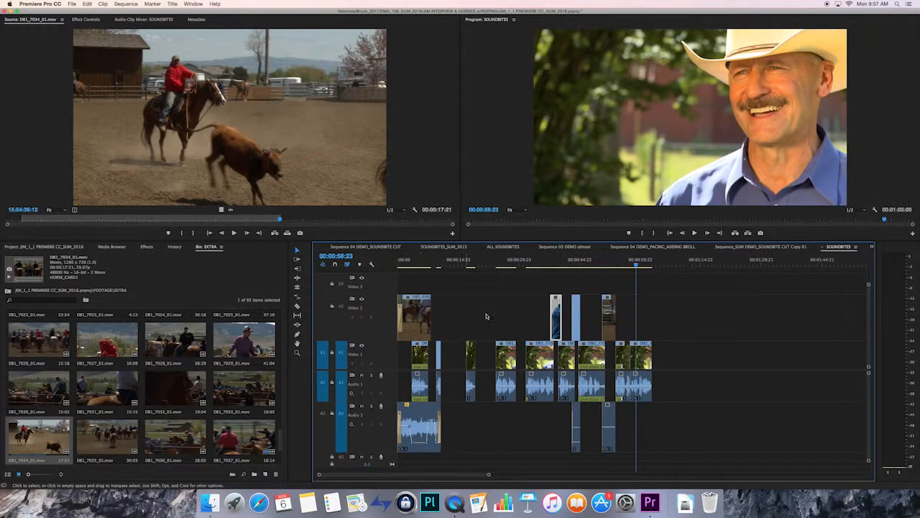
# Mark a 2:04 section of DB1_7034_01.mov, place it on Video 2 at about 0:28 over a soundbite gap, and scrub through it.
pyautogui.click(187, 219)
pyautogui.press('i')
pyautogui.press('o')
pyautogui.moveTo(189, 220); pyautogui.dragTo(220, 221)
pyautogui.press('o')
pyautogui.moveTo(210, 137); pyautogui.dragTo(513, 328)
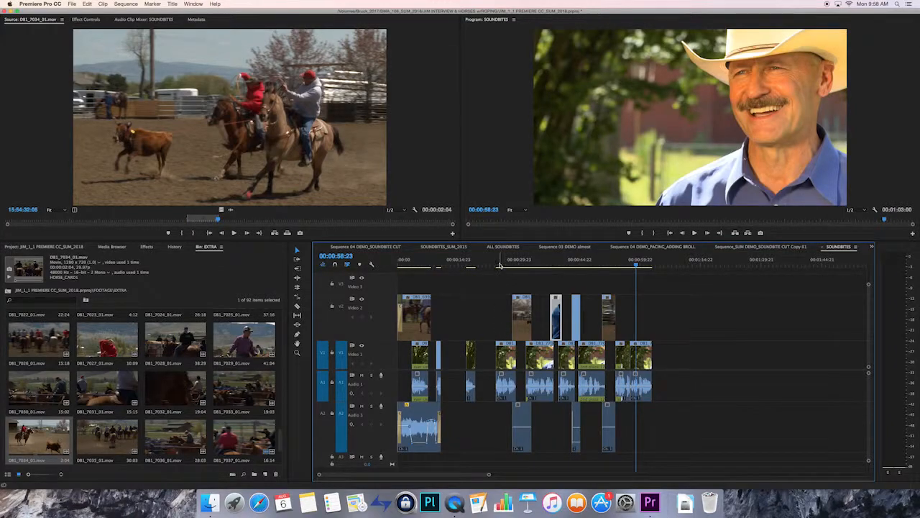
pyautogui.click(500, 263)
pyautogui.moveTo(500, 263); pyautogui.dragTo(516, 263)
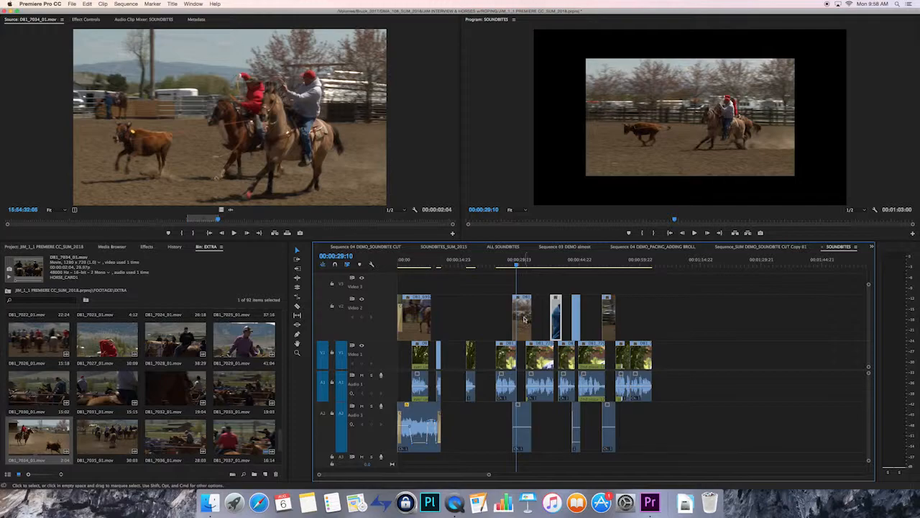
pyautogui.moveTo(520, 265); pyautogui.dragTo(545, 265)
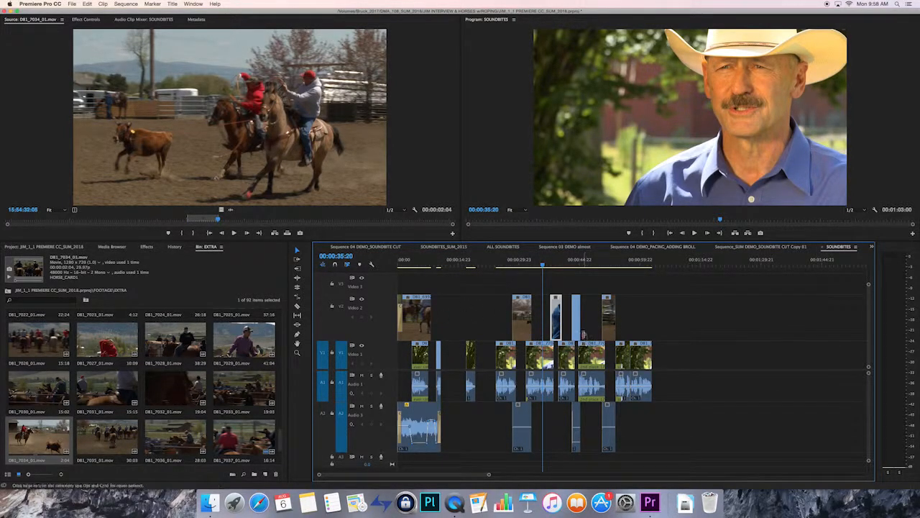
# Look through the other open sequences and bring up Sequence 03 DEMO almost.
pyautogui.click(750, 248)
pyautogui.click(652, 248)
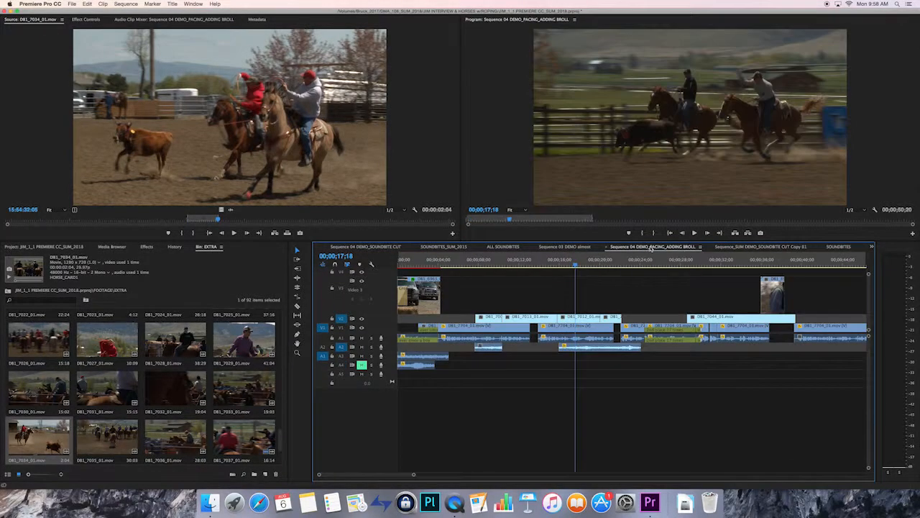
pyautogui.click(365, 247)
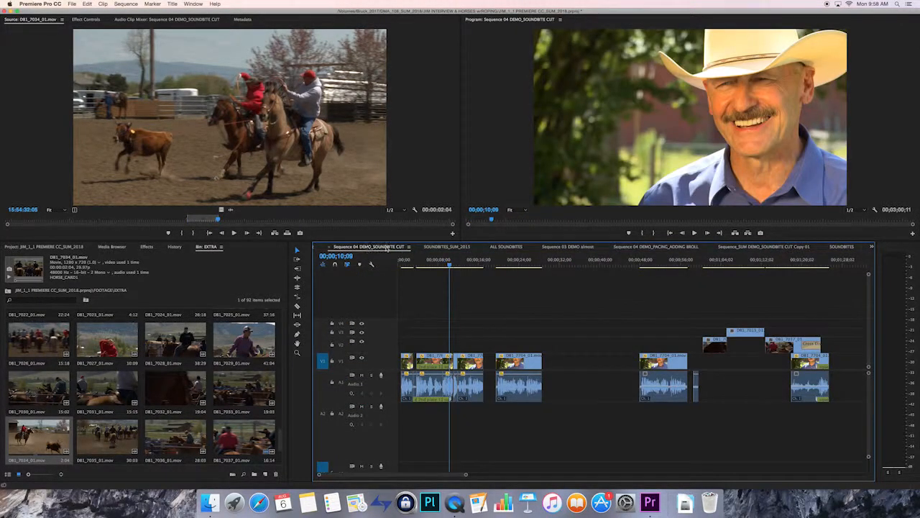
pyautogui.click(439, 248)
pyautogui.click(506, 248)
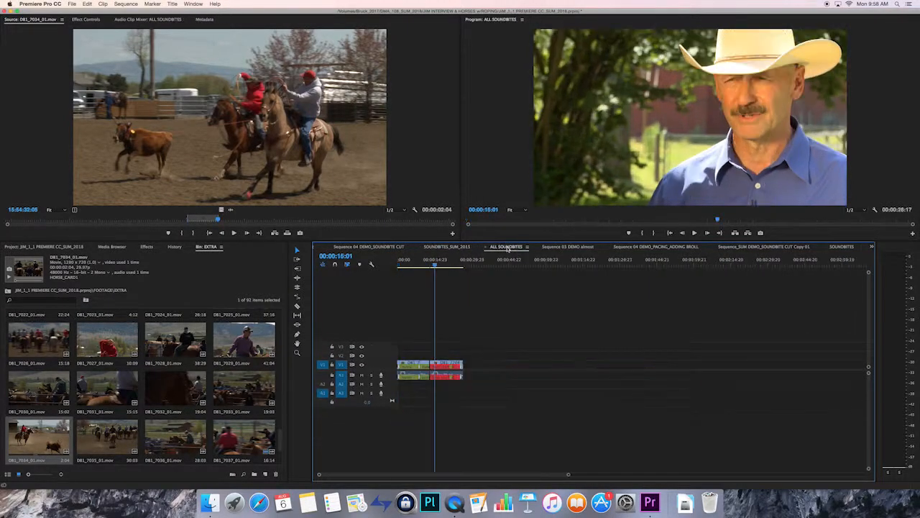
pyautogui.click(565, 248)
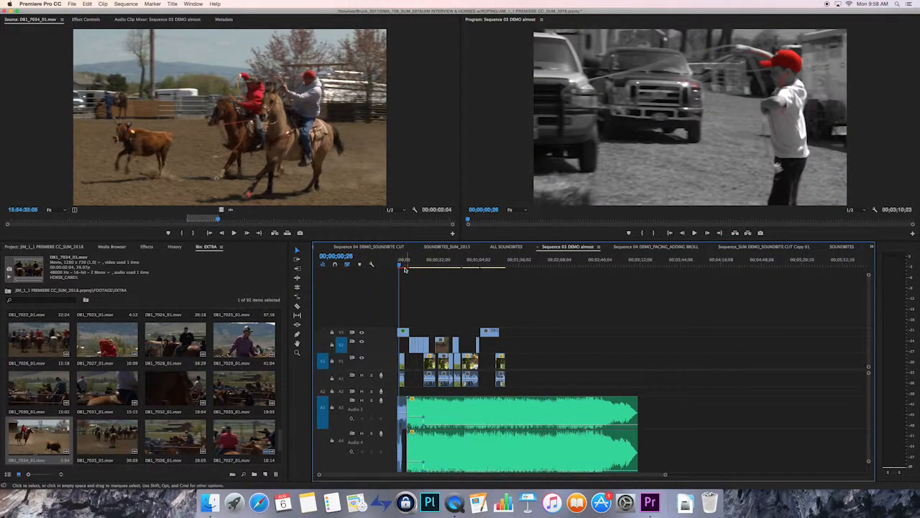
# Scrub Sequence 03 DEMO almost from its beginning to about 0:27 to examine its b-roll placement, soundbite pacing and music.
pyautogui.press('=')
pyautogui.press('=')
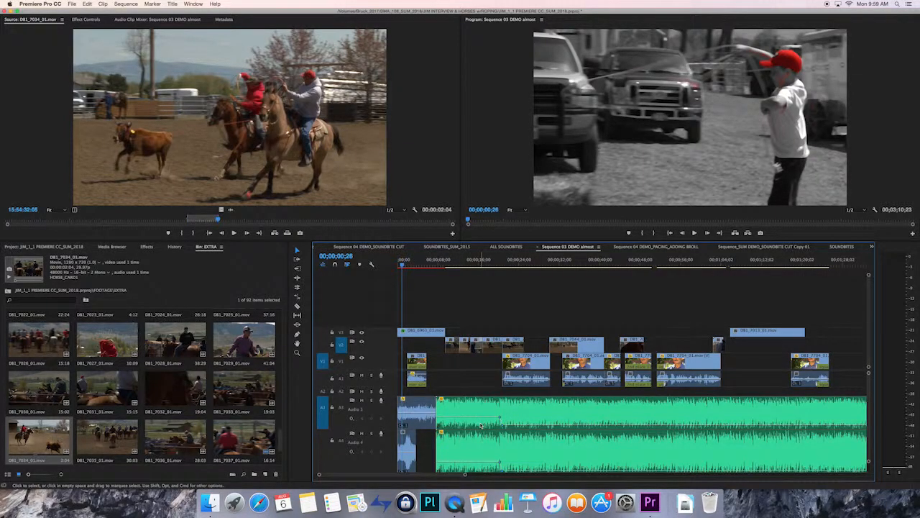
pyautogui.click(400, 264)
pyautogui.moveTo(400, 264)
pyautogui.mouseDown()
pyautogui.moveTo(467, 264)
pyautogui.moveTo(398, 265)
pyautogui.mouseUp()
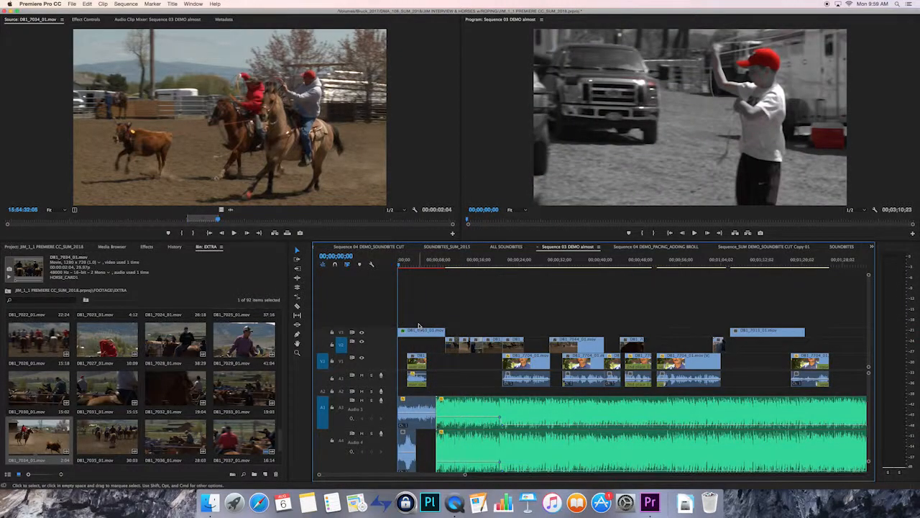
pyautogui.moveTo(398, 265); pyautogui.dragTo(539, 266)
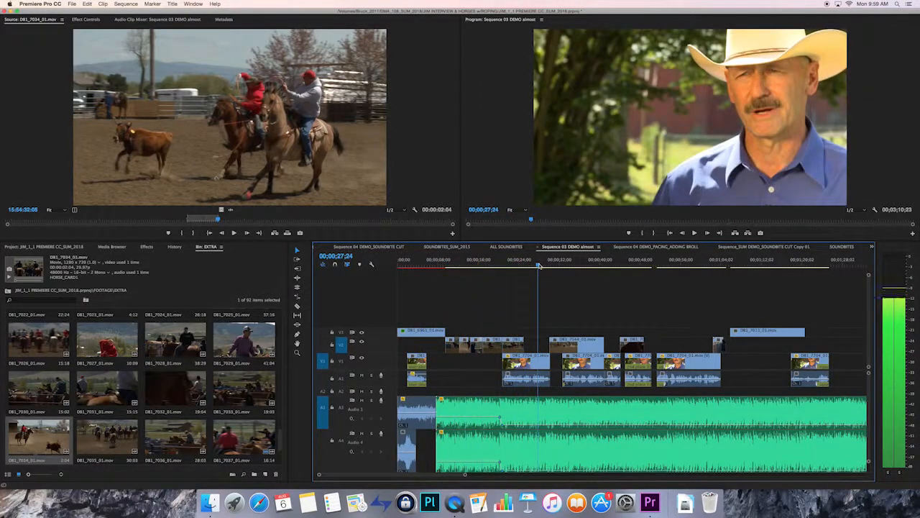